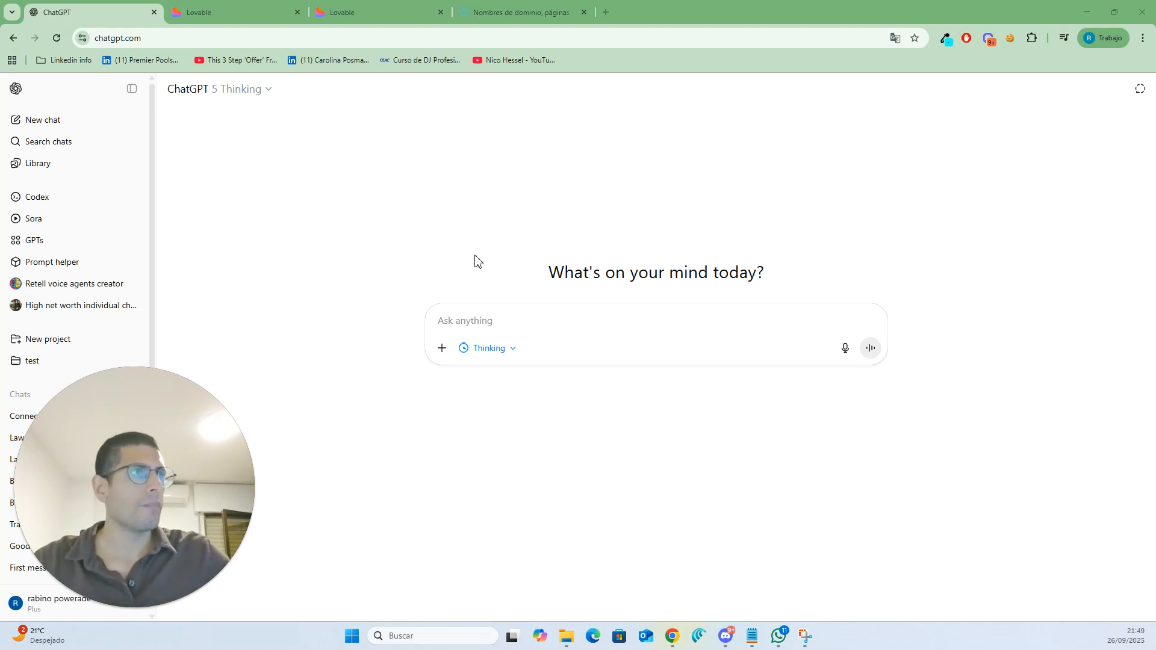
- Compare the Lovable Pro plan's monthly price with annual billing switched off and on, then close the plans dialog
click(217, 7)
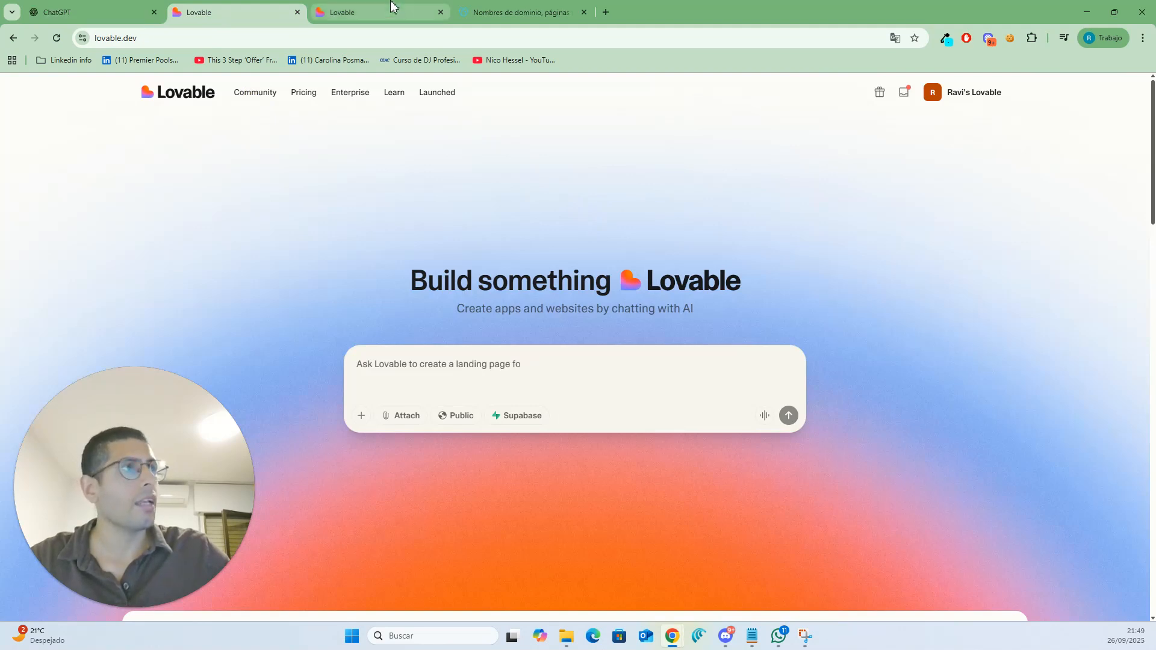
click(368, 10)
drag(425, 307, 396, 302)
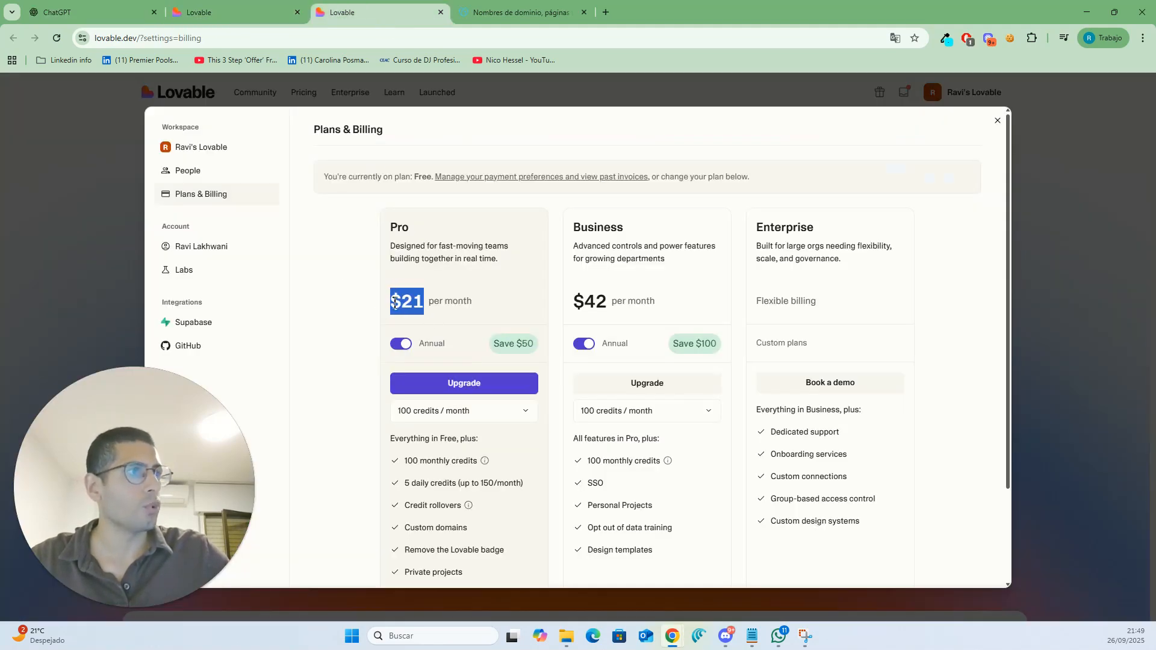
click(399, 307)
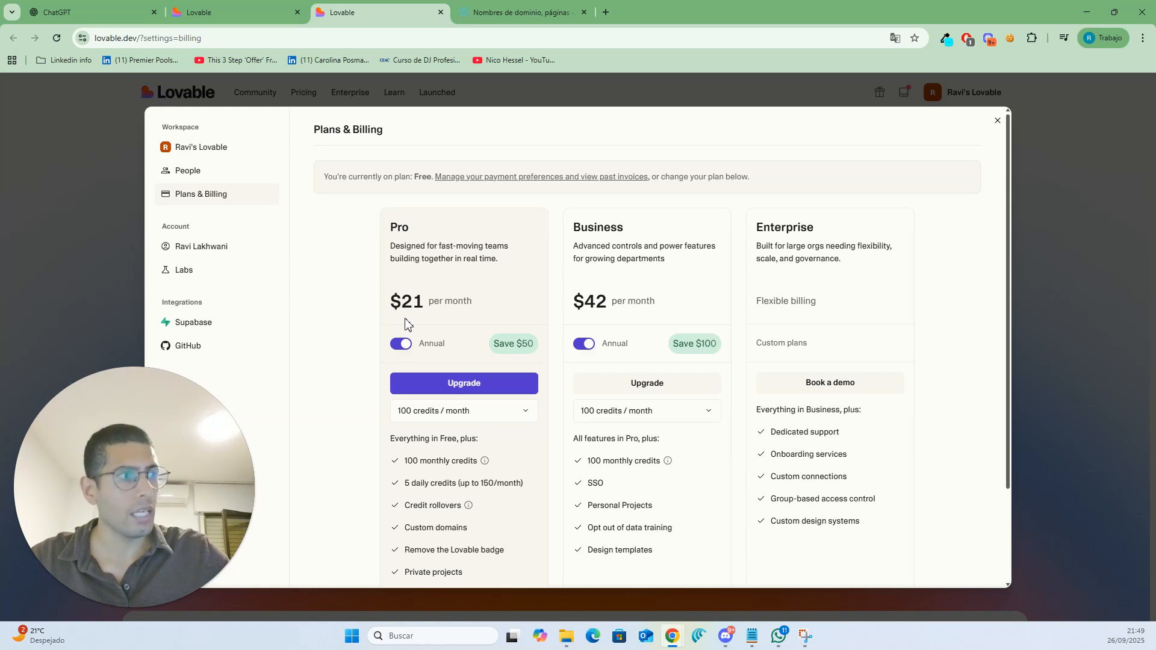
click(402, 346)
drag(426, 301, 395, 303)
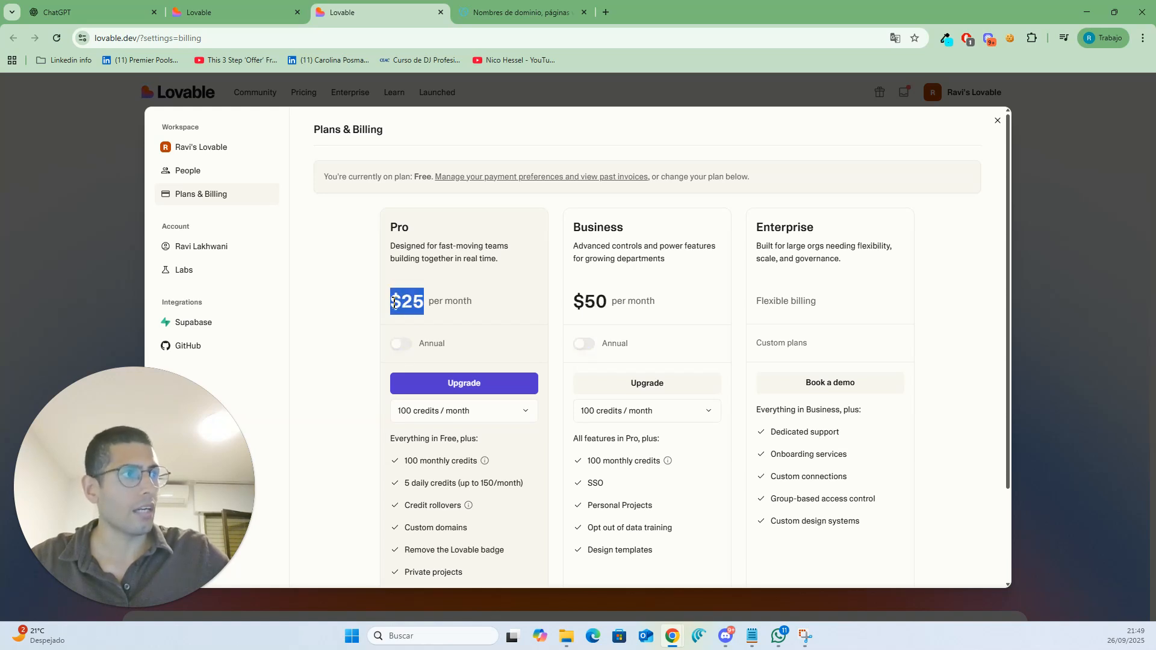
click(393, 303)
click(402, 348)
drag(420, 298, 390, 312)
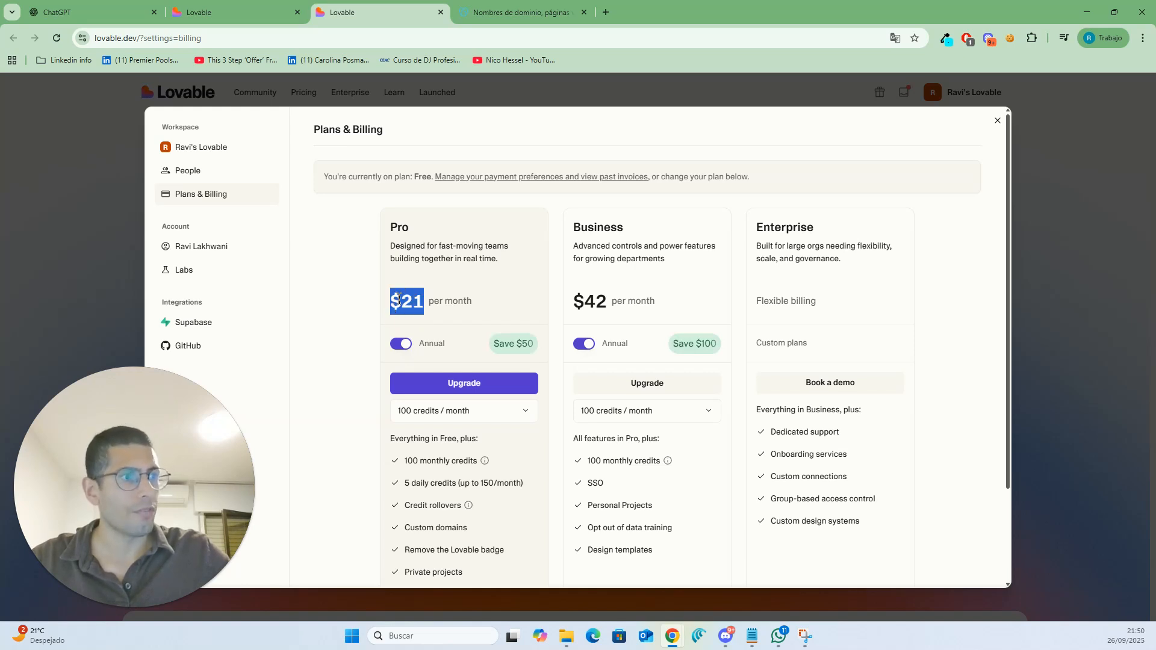
click(398, 299)
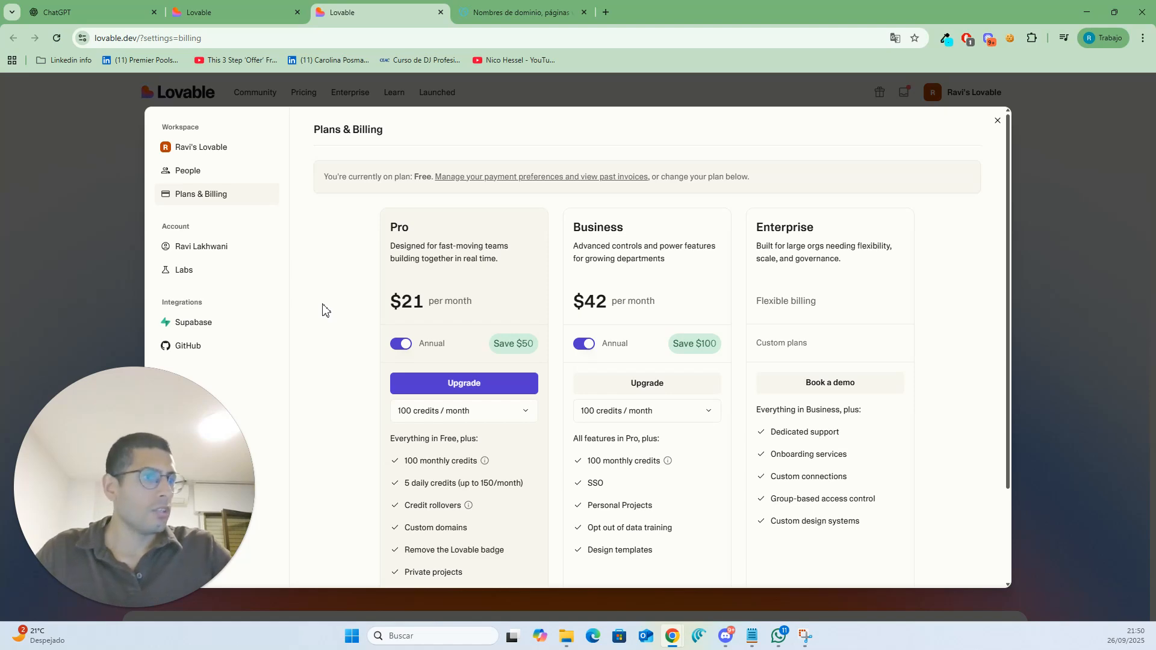
click(101, 219)
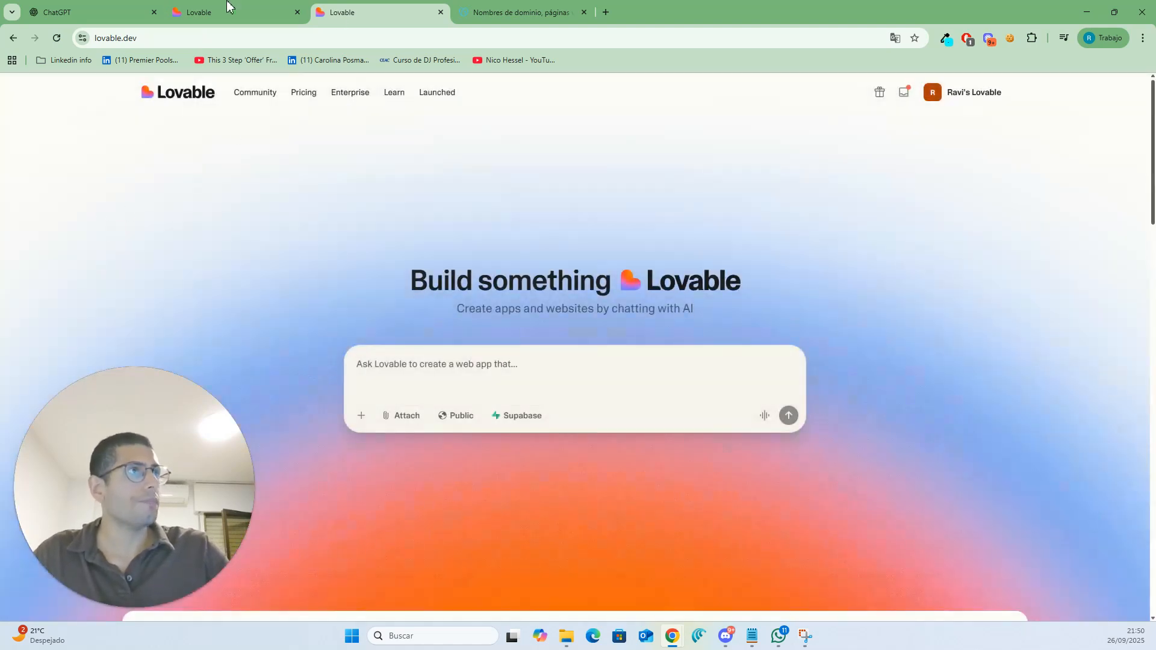
- Search GoDaddy for the domain thelawncareexpert
click(95, 8)
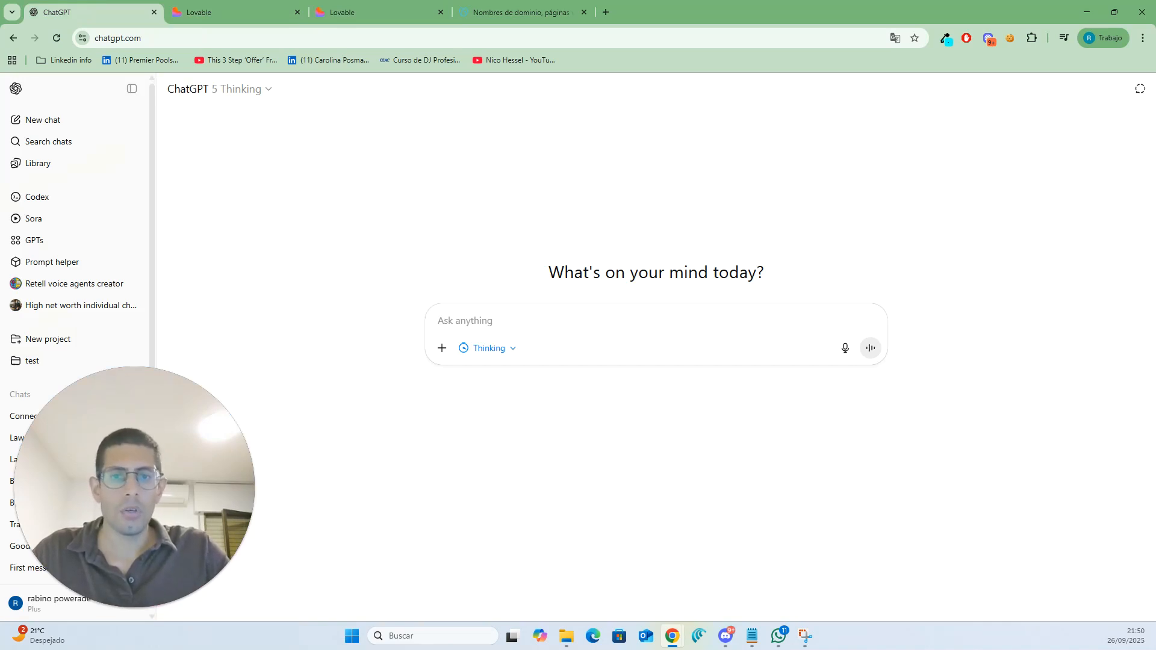
click(544, 14)
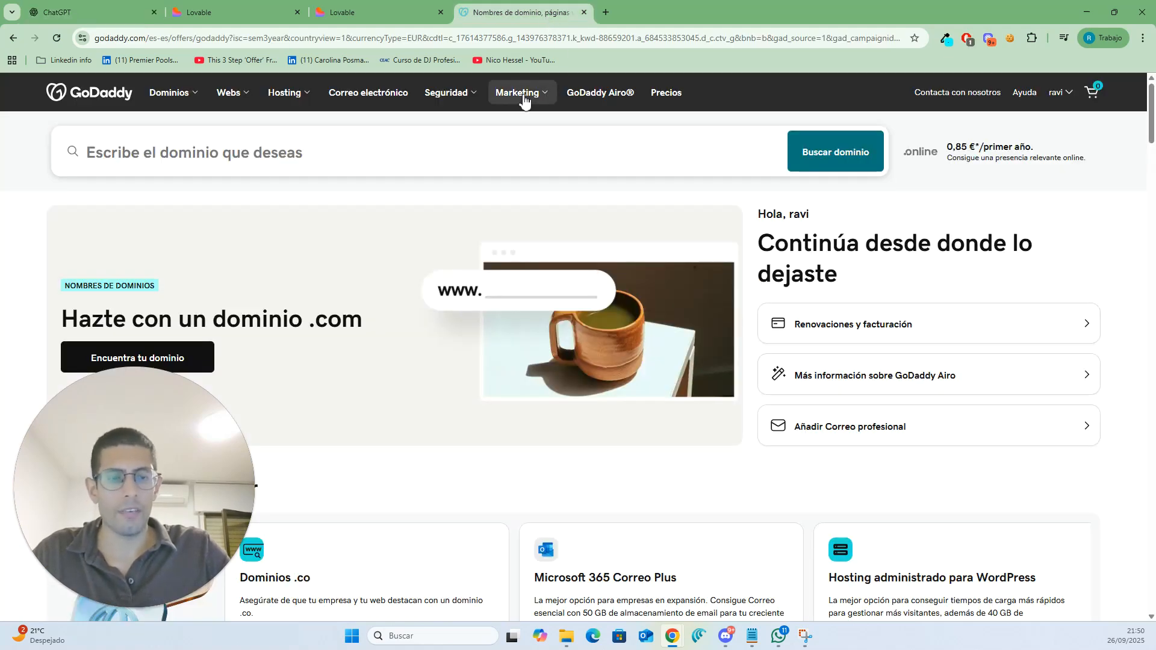
click(299, 148)
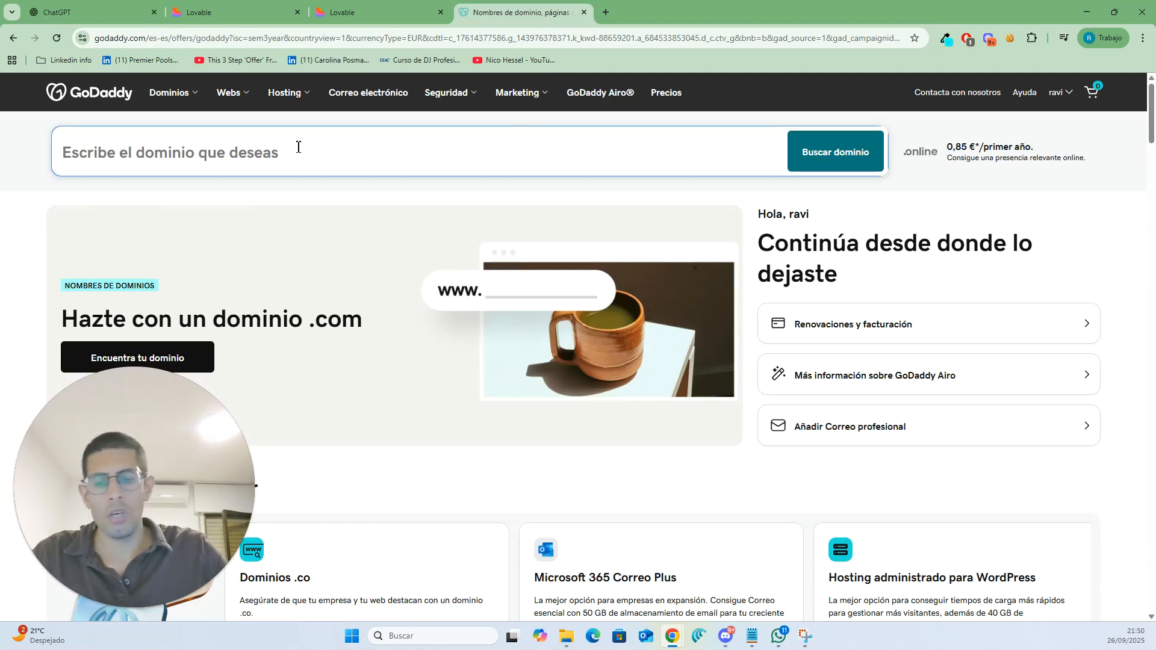
text(the)
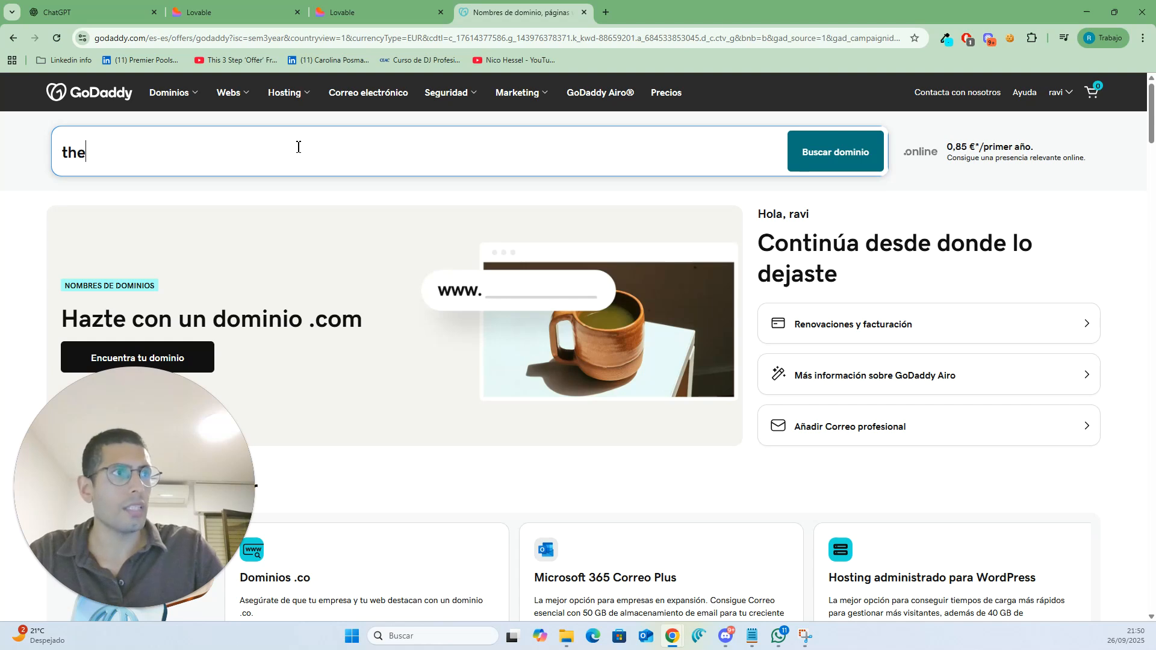
text(lawn)
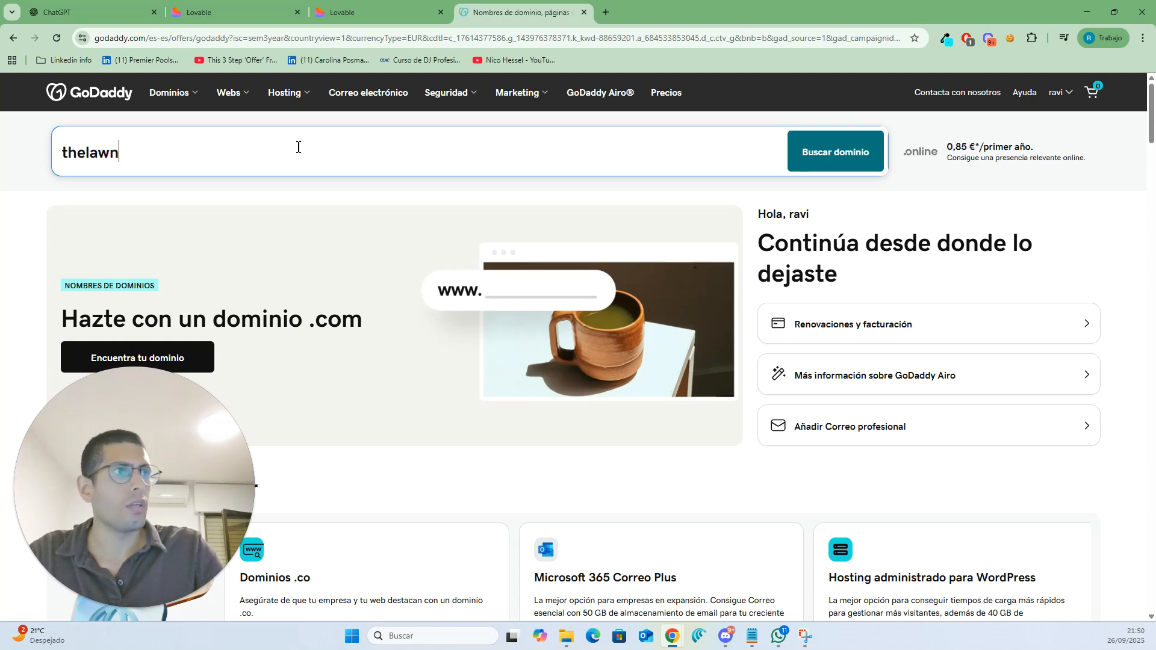
key(BackSpace)
text(caree)
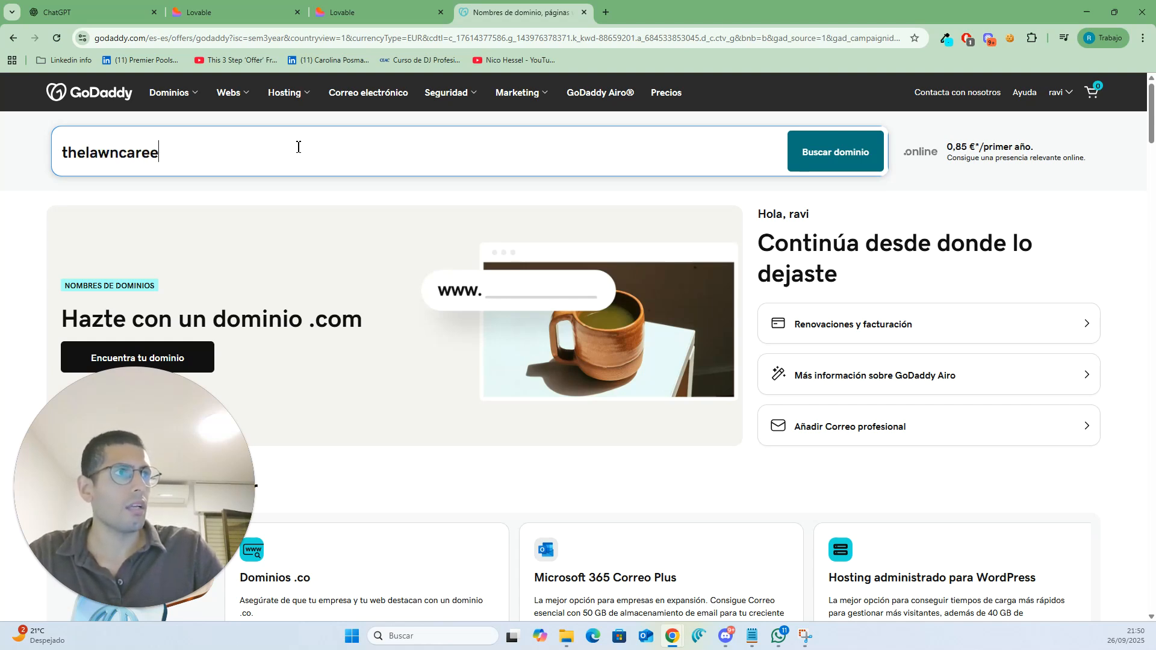
text(xpert)
key(Return)
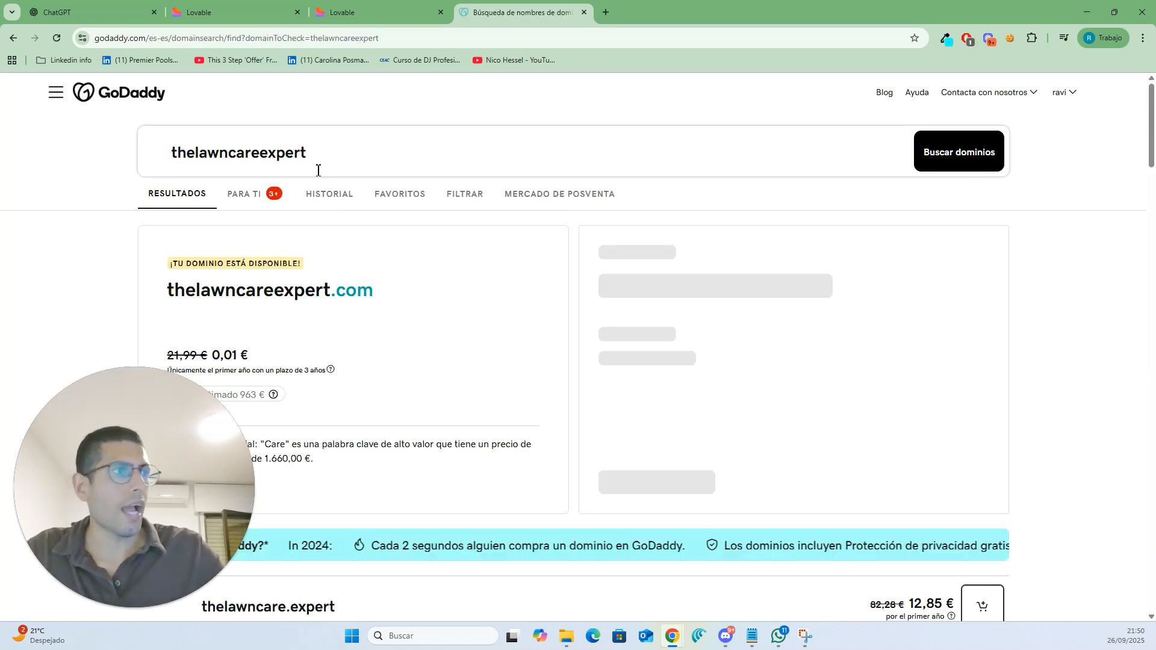
- Search for the domain lawncareexpert instead
drag(395, 323, 165, 322)
click(396, 339)
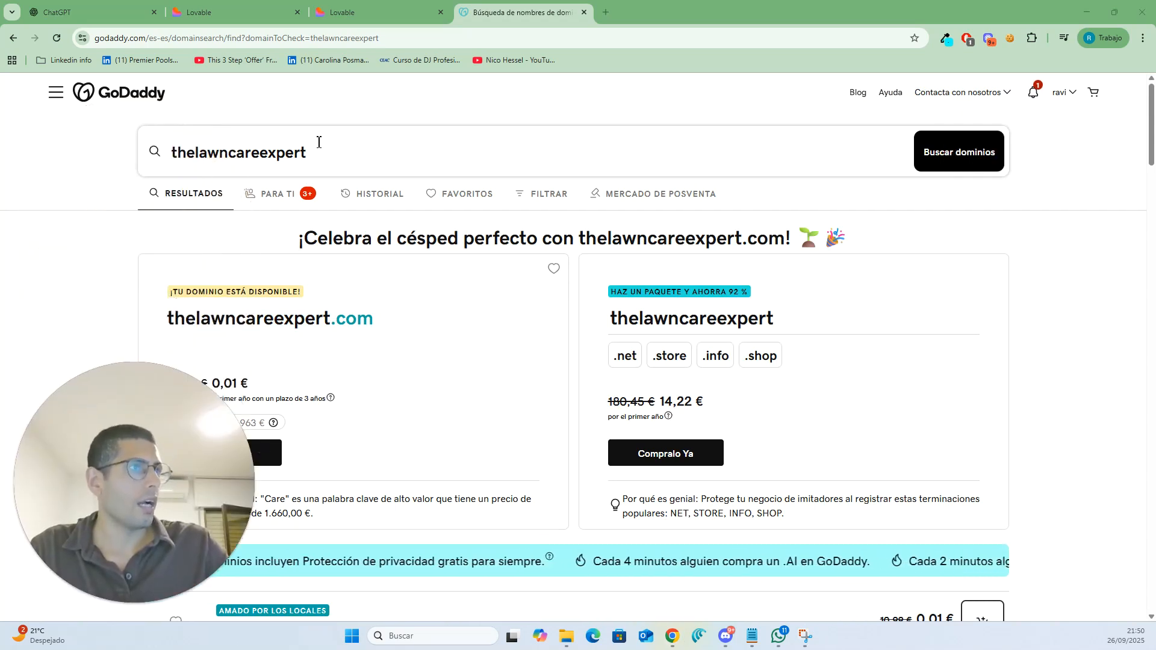
drag(306, 151, 231, 156)
click(165, 157)
key(BackSpace)
key(BackSpace)
key(BackSpace)
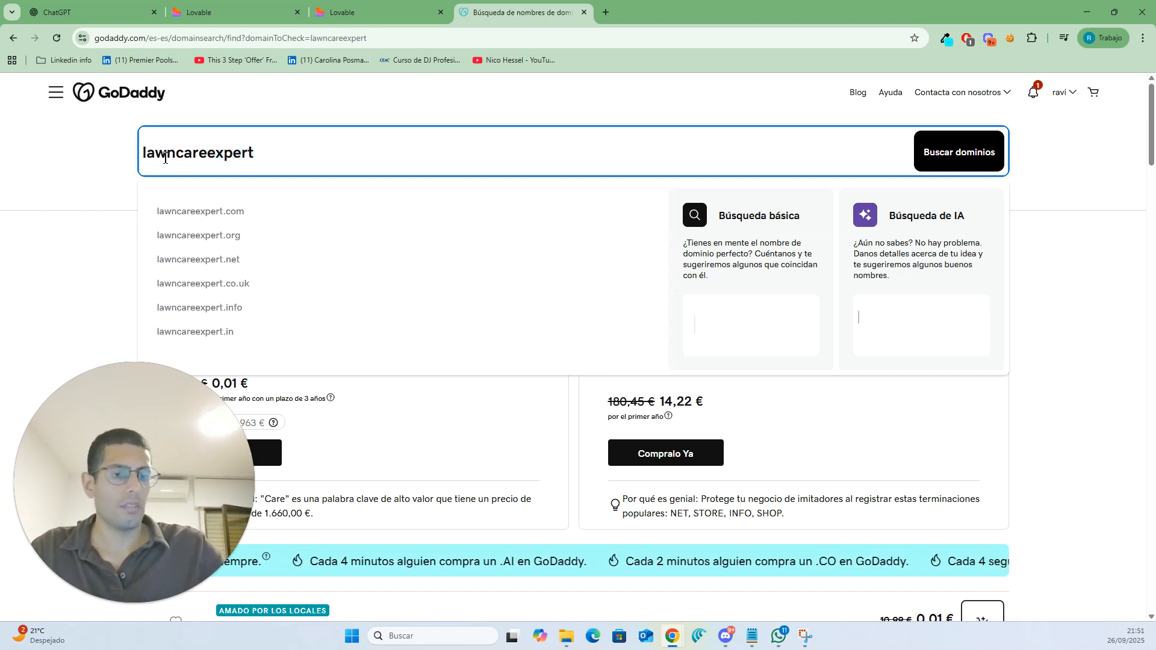
key(Return)
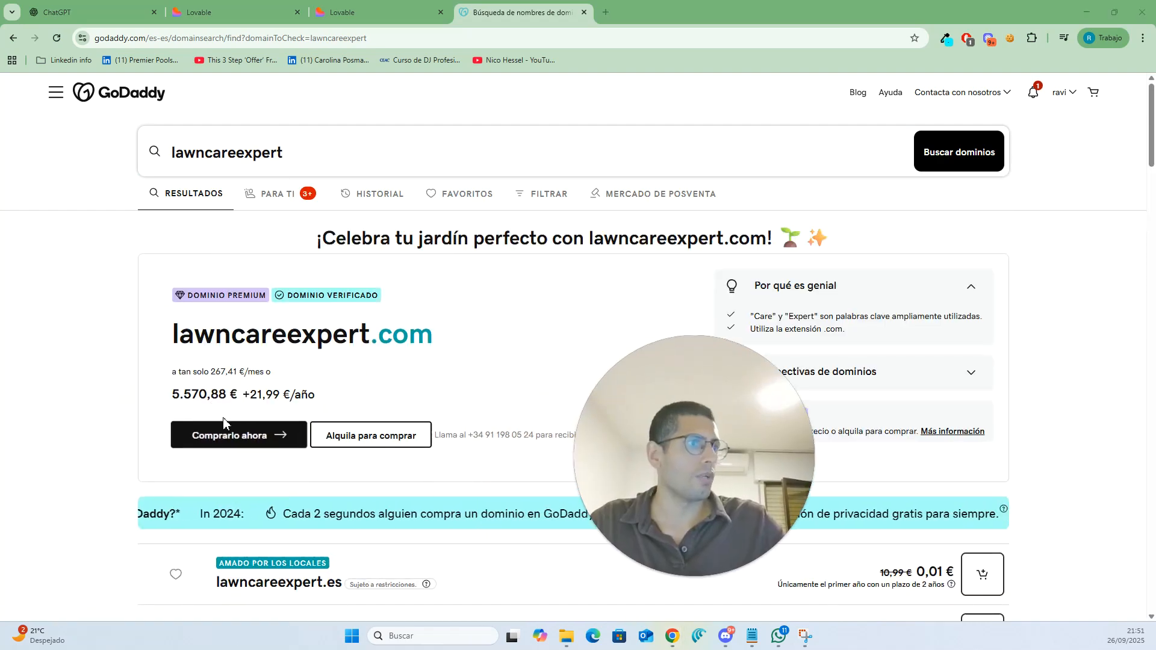
- Search again for the domain thelawncareexpert and dismiss the suggestions
double_click(226, 394)
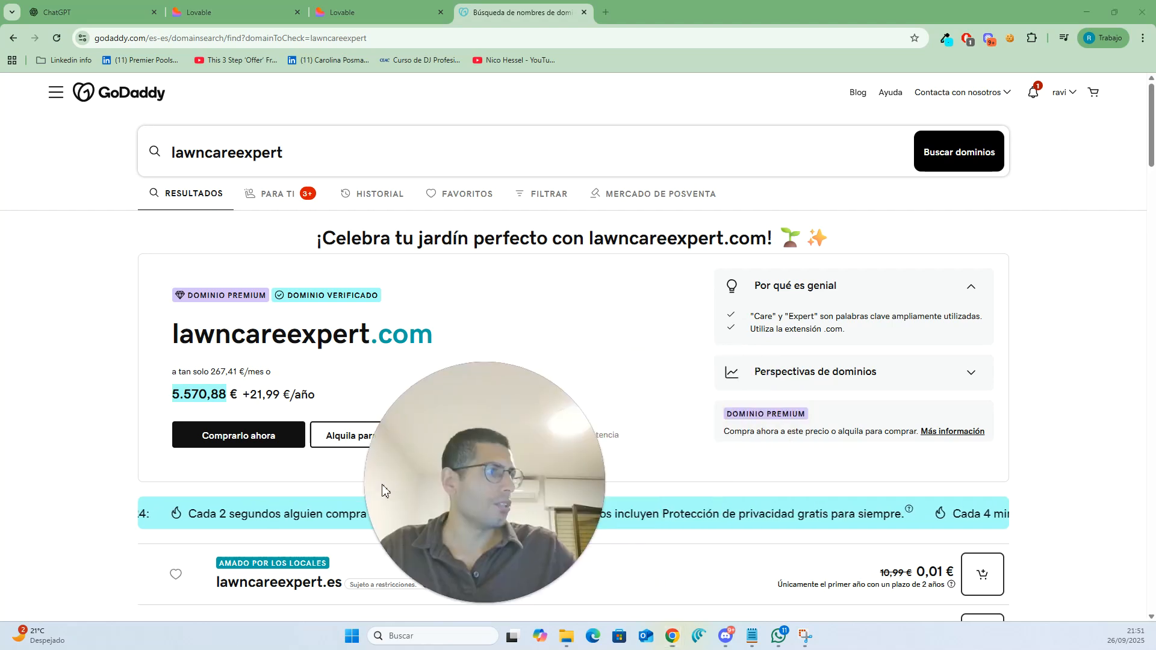
click(185, 160)
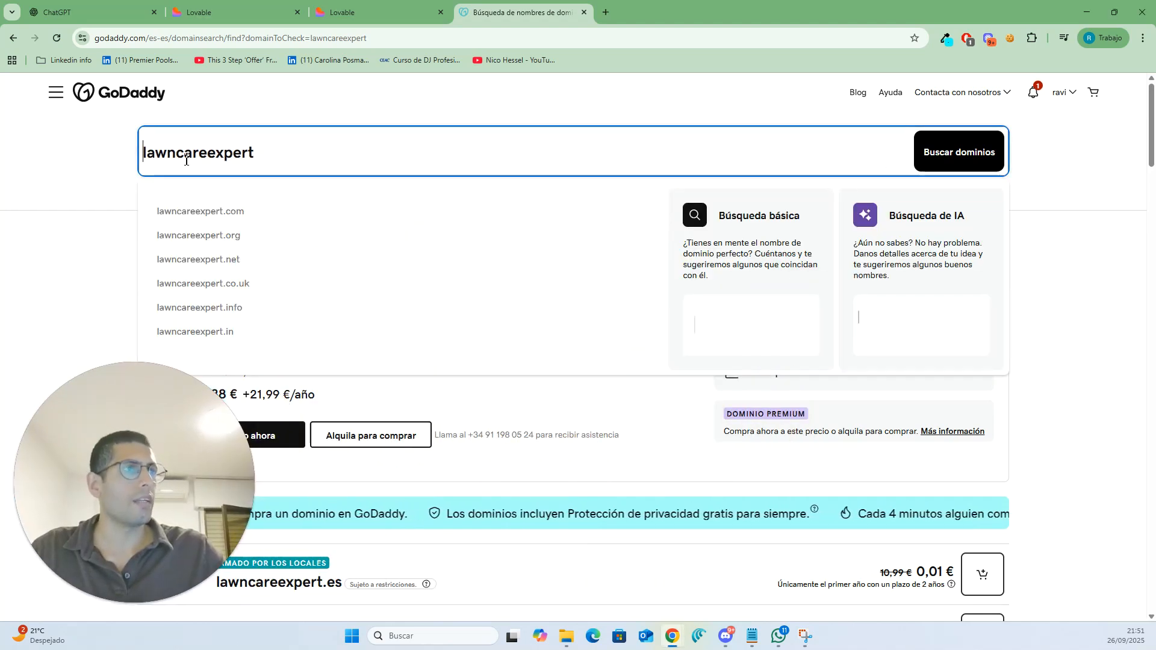
key(Home)
text(the)
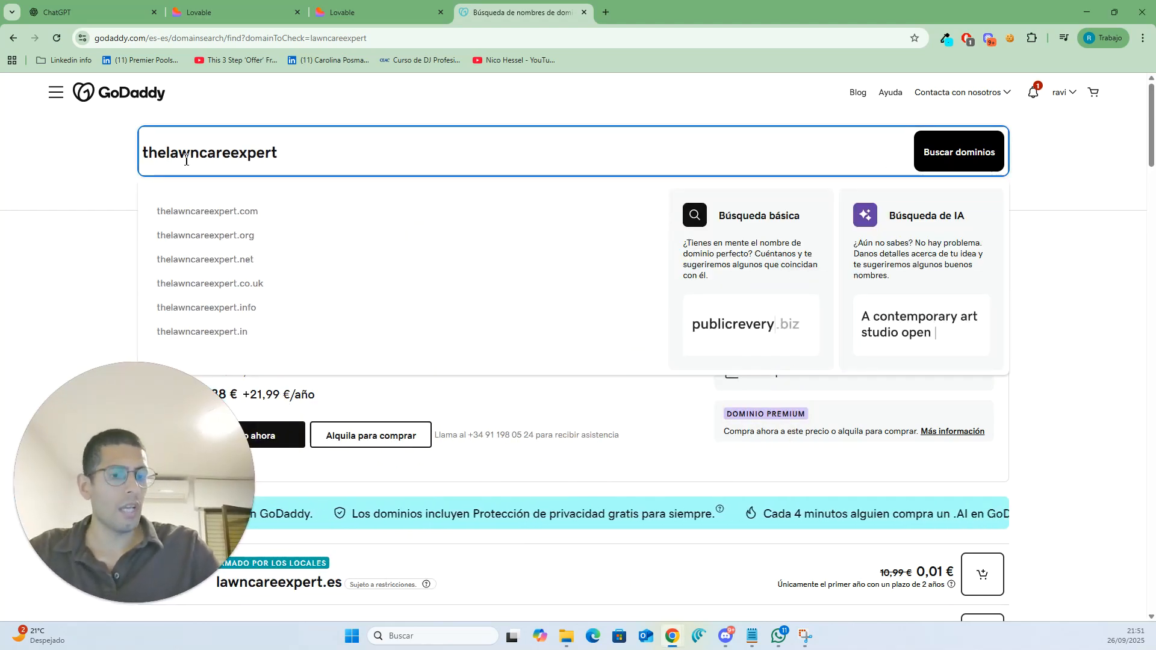
key(Return)
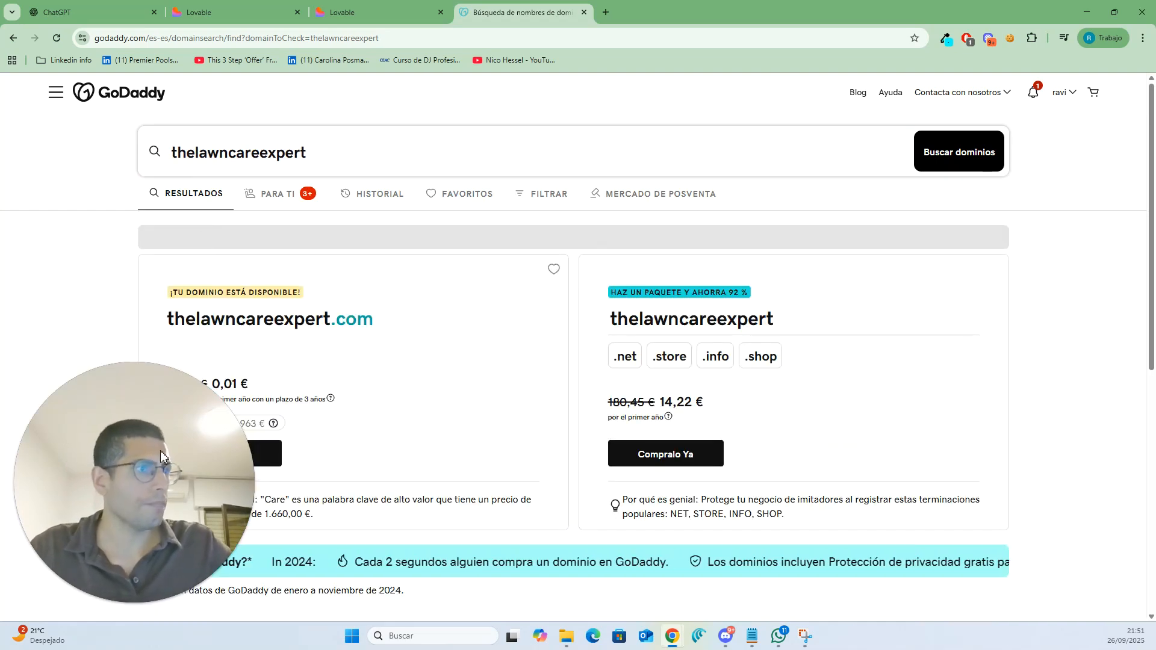
click(279, 154)
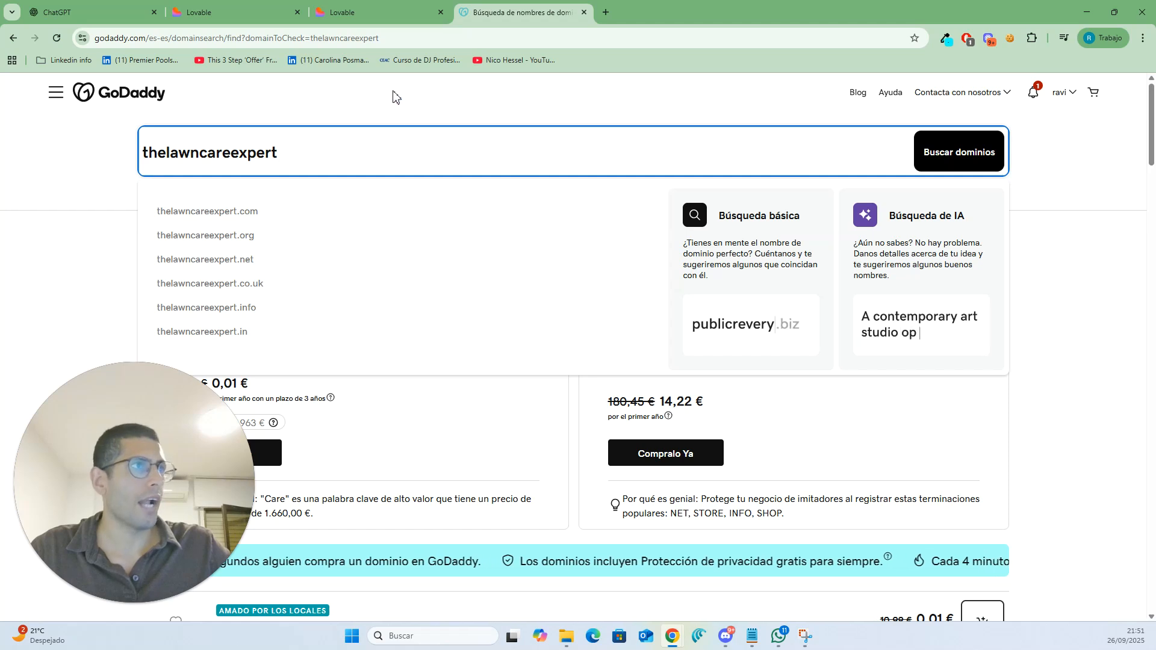
click(392, 124)
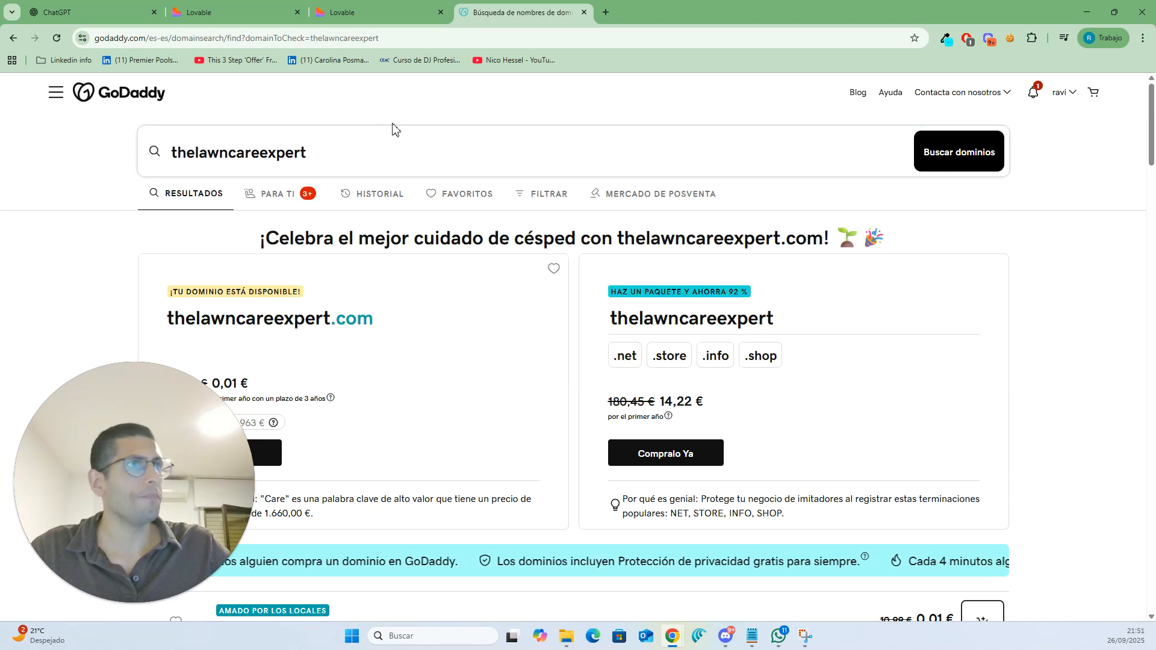
- Paste a prompt into ChatGPT asking about lawn care customers' goals, problems, situation, requested services and standard operating procedure
click(118, 7)
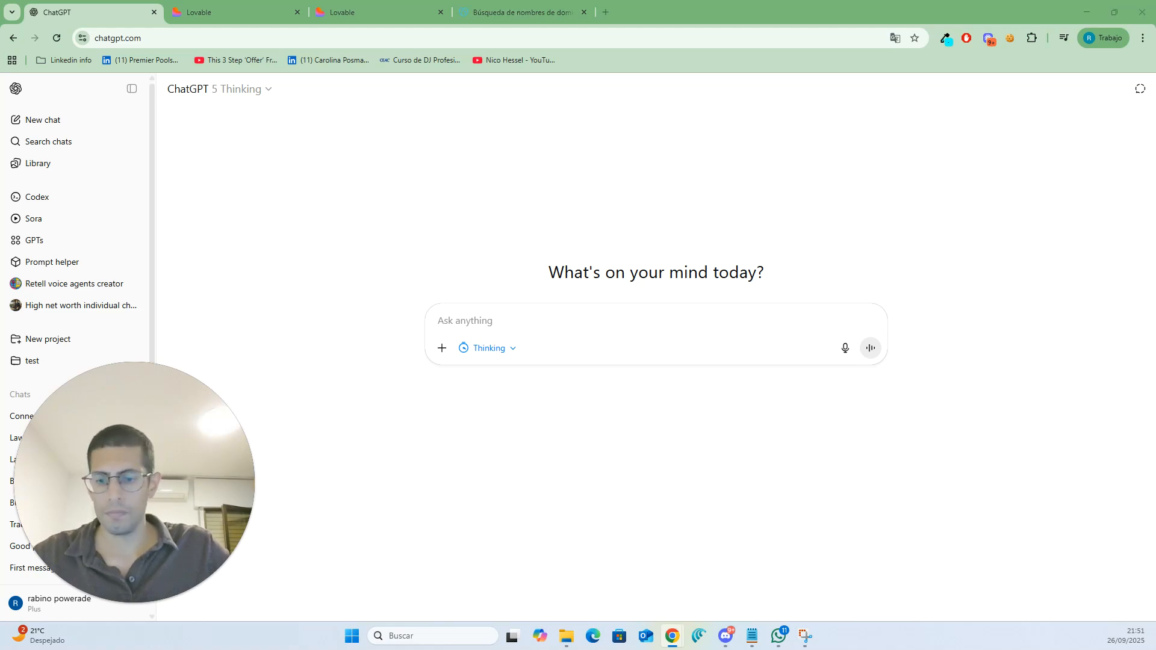
click(570, 324)
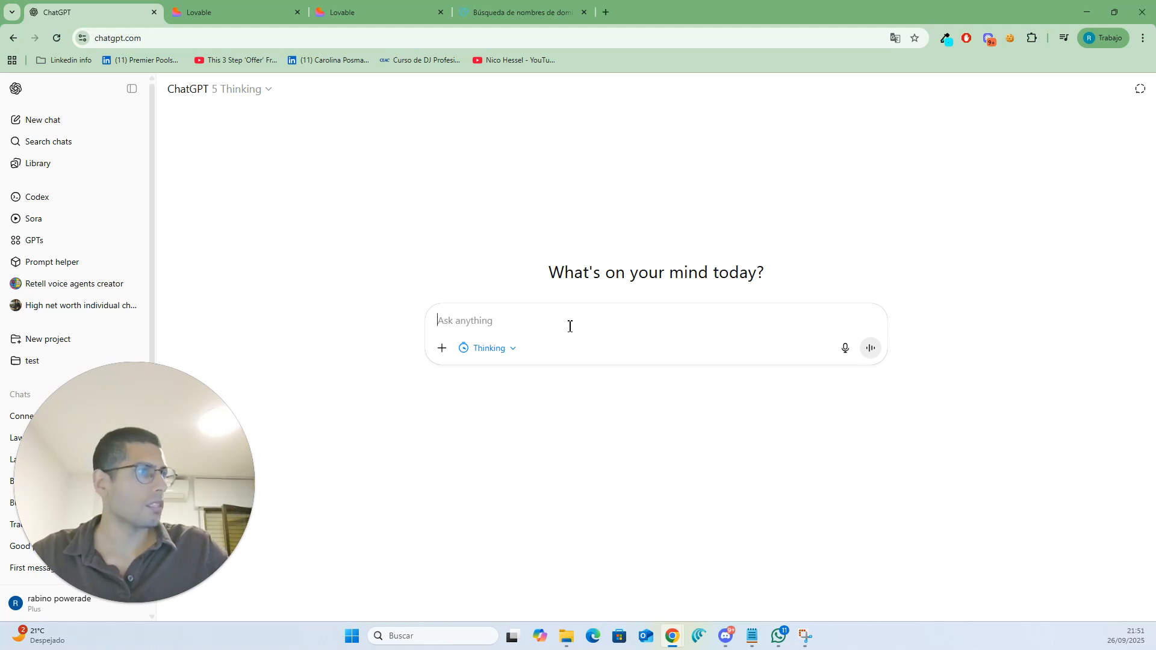
text(I want to do some research on the lawn care industry because I want to build my own lawn care company, these are a few of the questions that I want to answer: What are the goals of people in need of lawn care? What problems do these people face currently? What have they tried in the past? What is their current situation? What is their desired situation? What are the most requested services? What is a standard operating procedure for a lawn care service?)
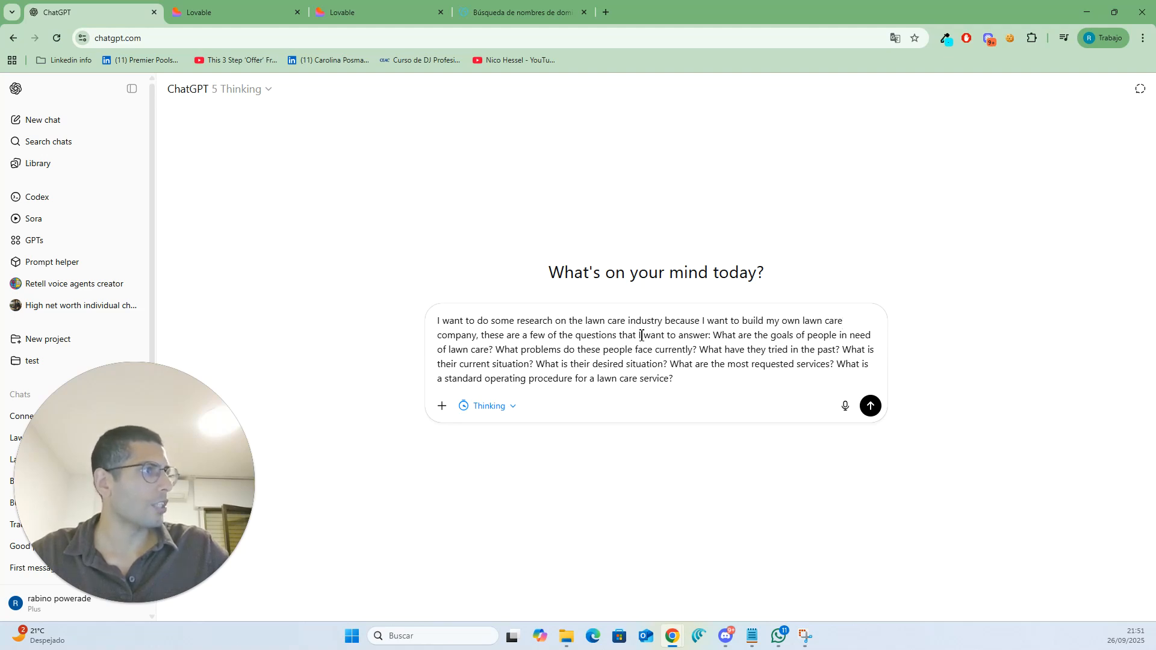
- Review the pasted research questions and send the prompt
drag(714, 339, 683, 378)
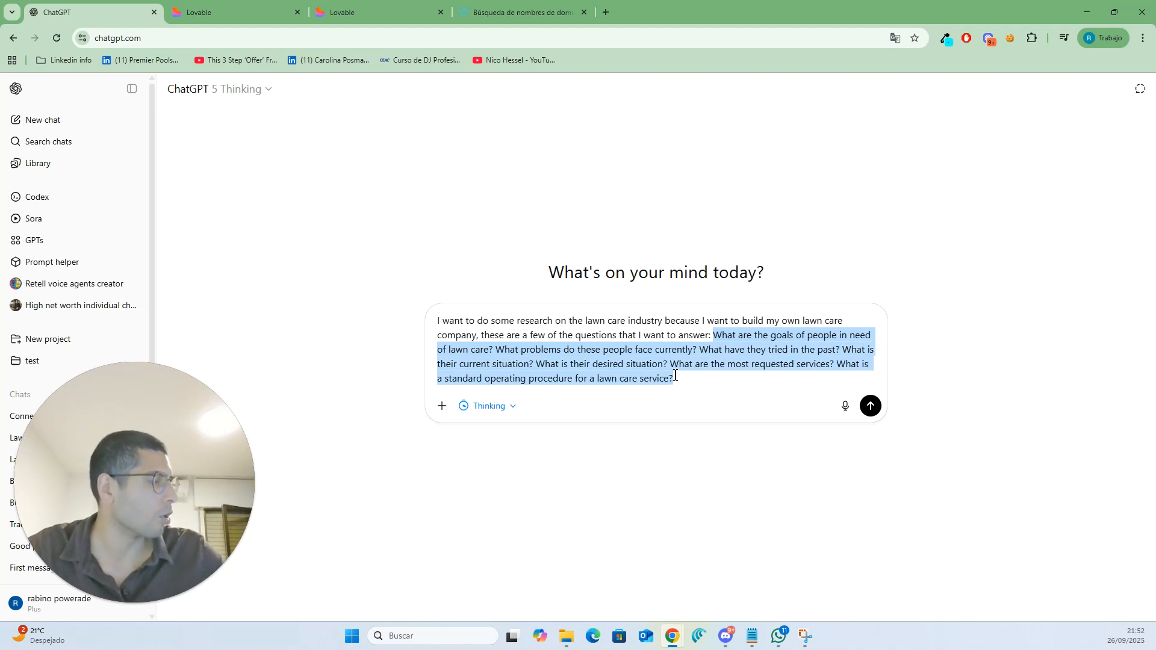
click(833, 367)
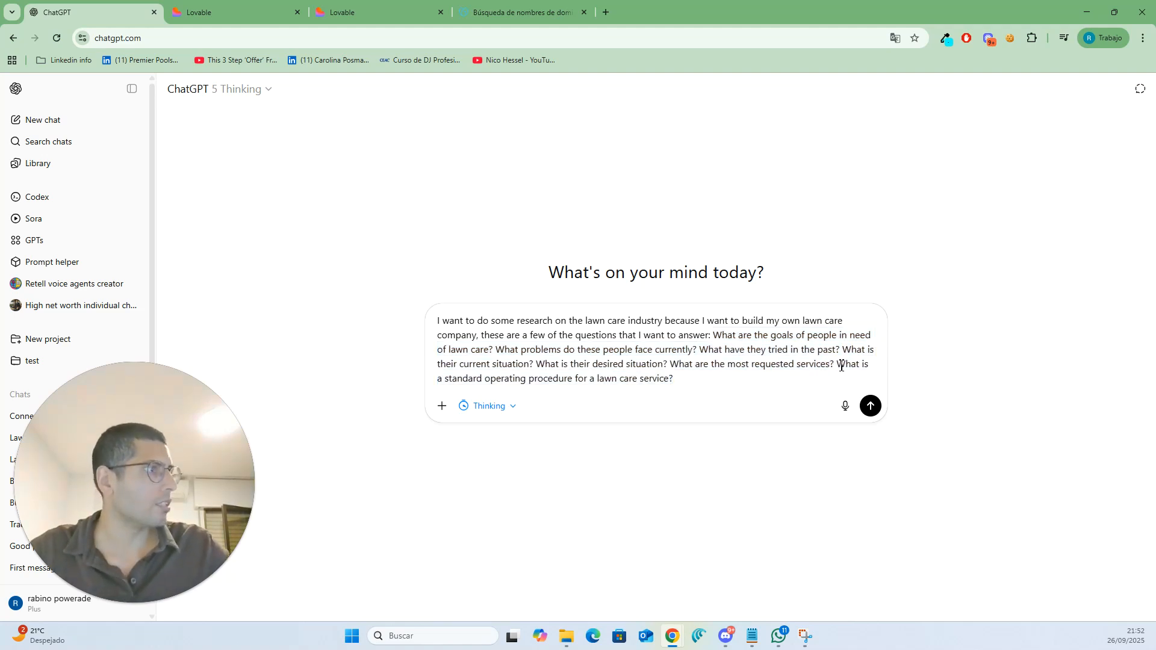
drag(838, 365, 668, 404)
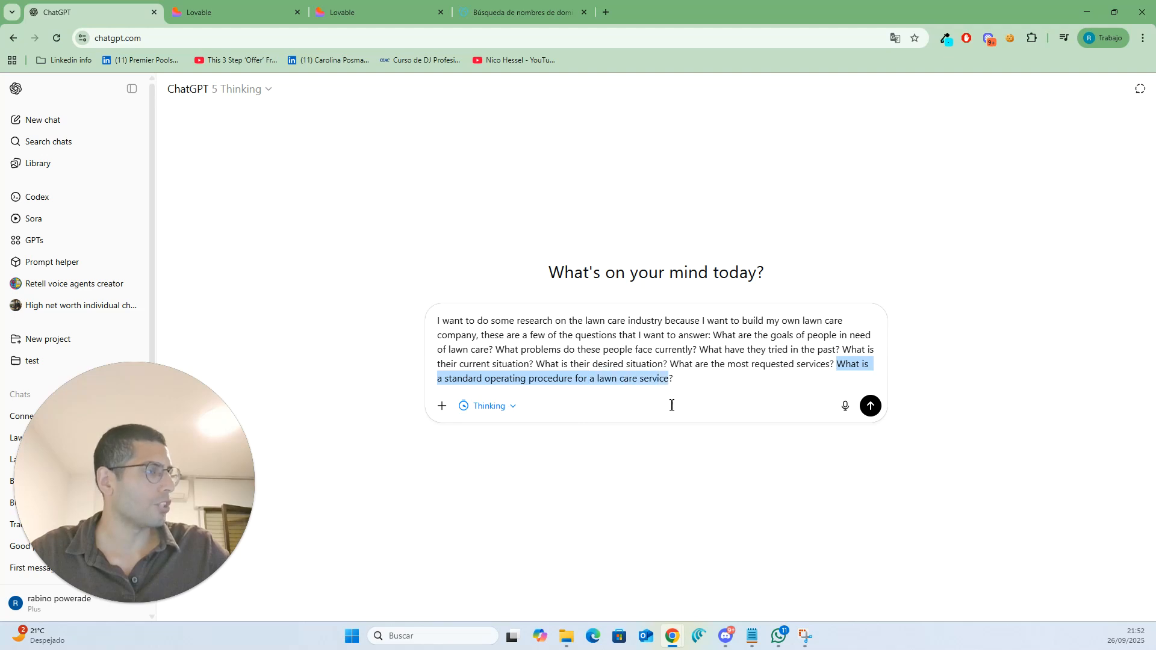
click(673, 390)
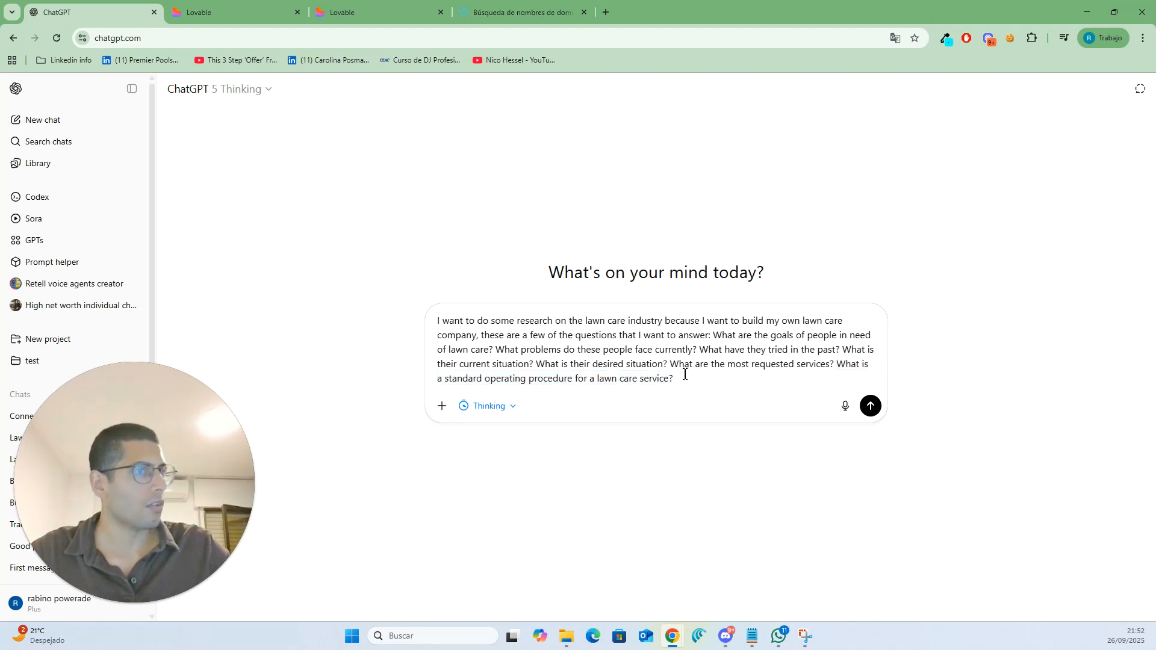
click(871, 406)
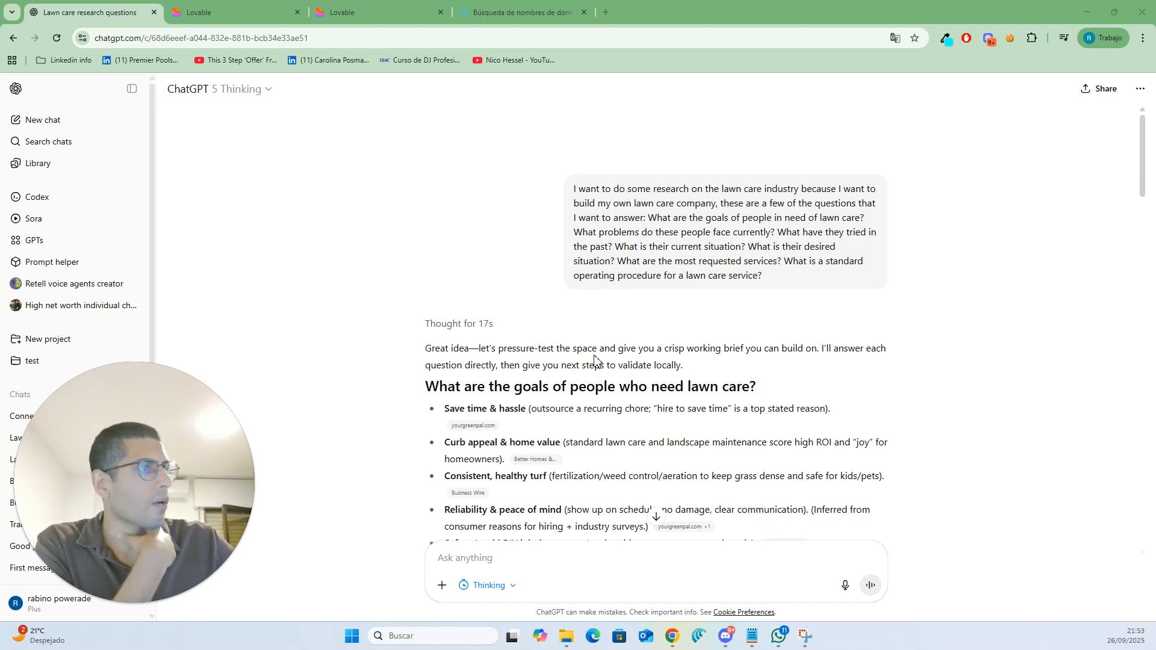
- Open the cited yourgreenpal.com survey source from the answer, skim it, and return to the chat
scroll(594, 359, down, 4)
scroll(558, 291, up, 2)
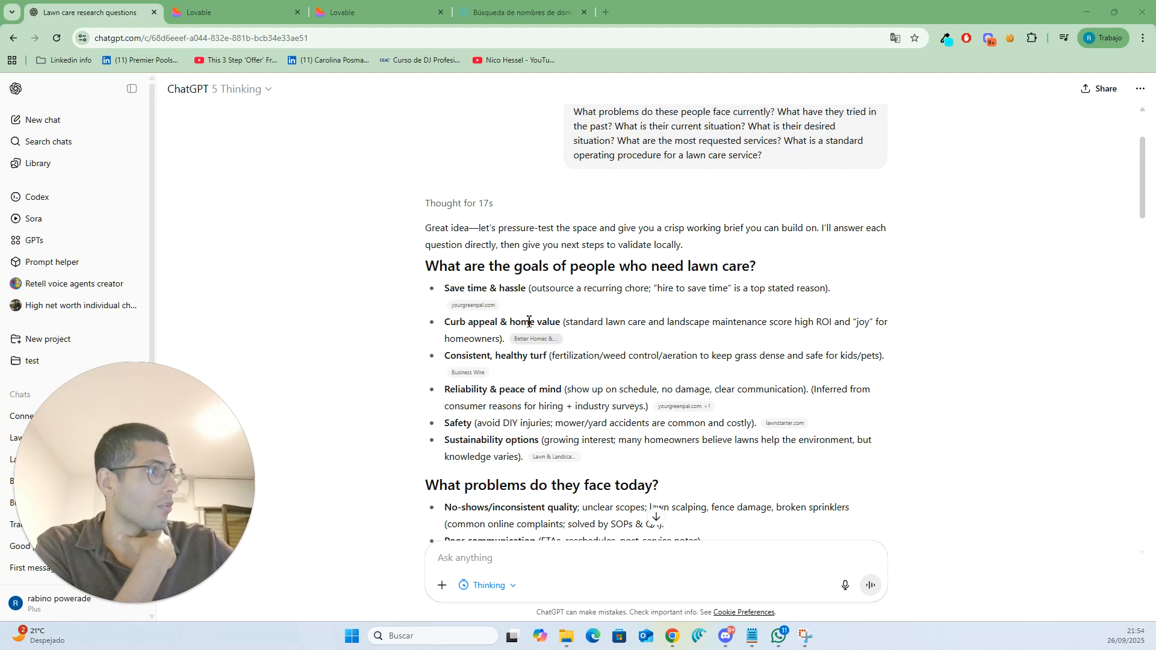
click(472, 304)
click(260, 3)
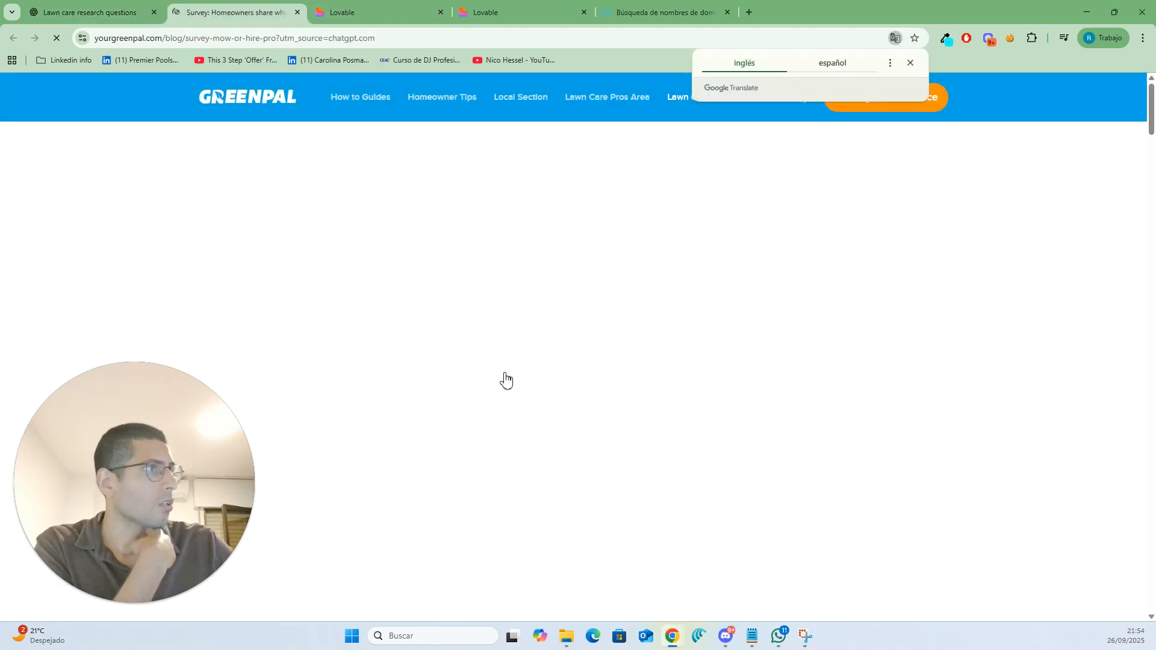
scroll(573, 348, down, 9)
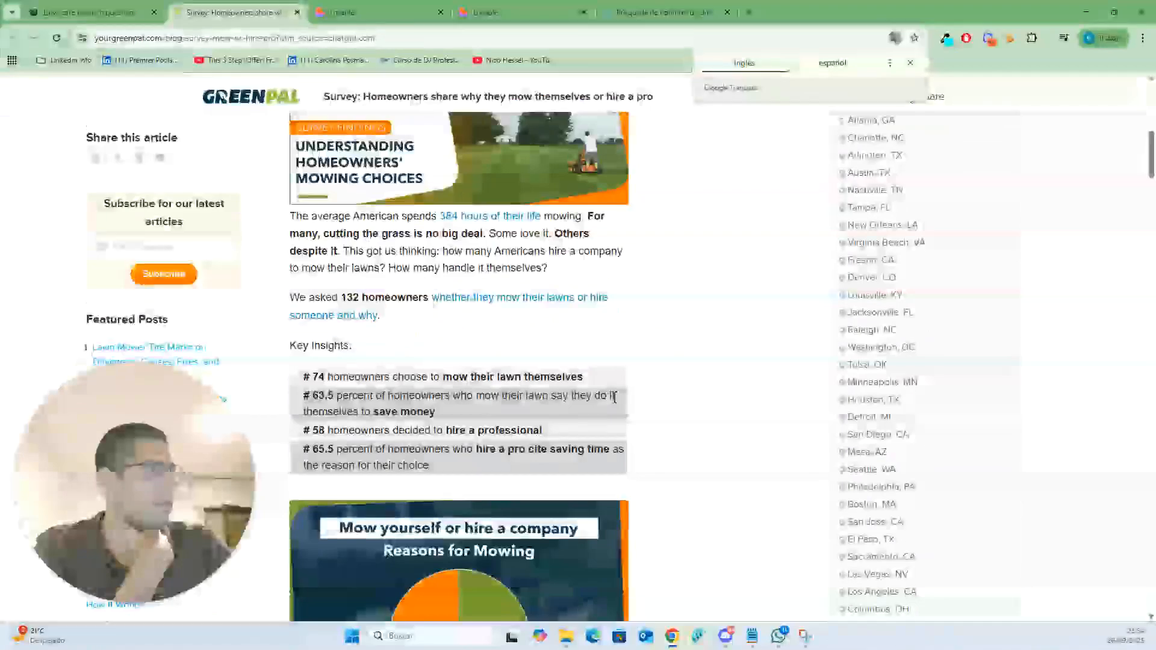
scroll(614, 405, up, 9)
click(297, 12)
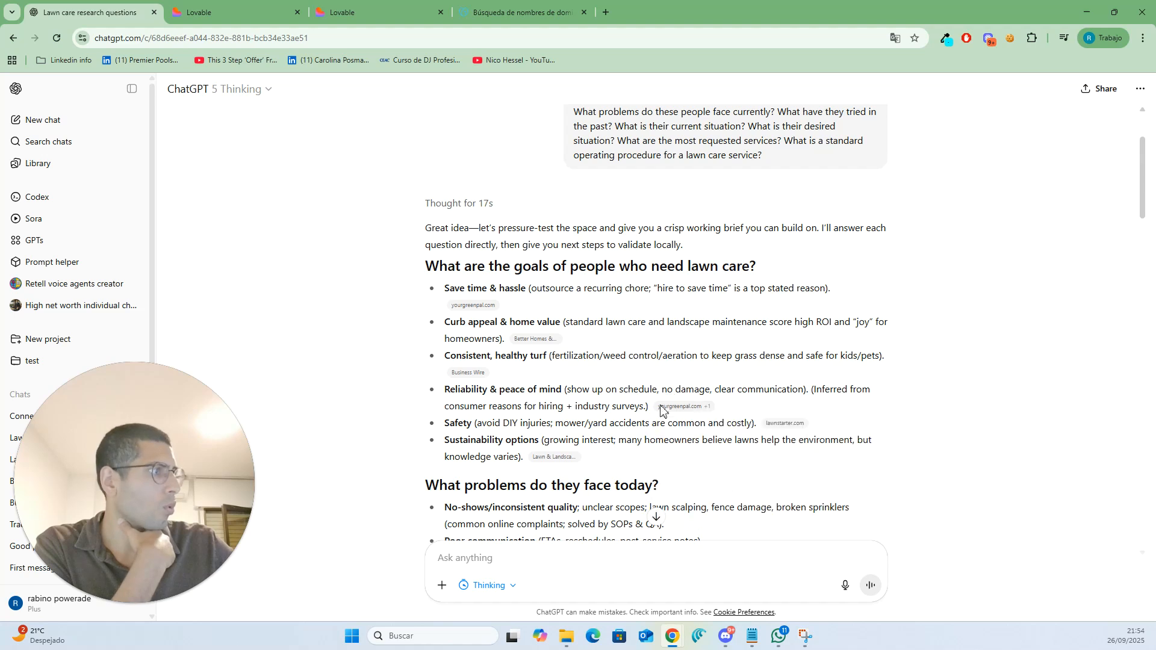
- Read through the answer about lawn care customers' goals, problems, situation, services and mowing SOP
mouse_move(554, 468)
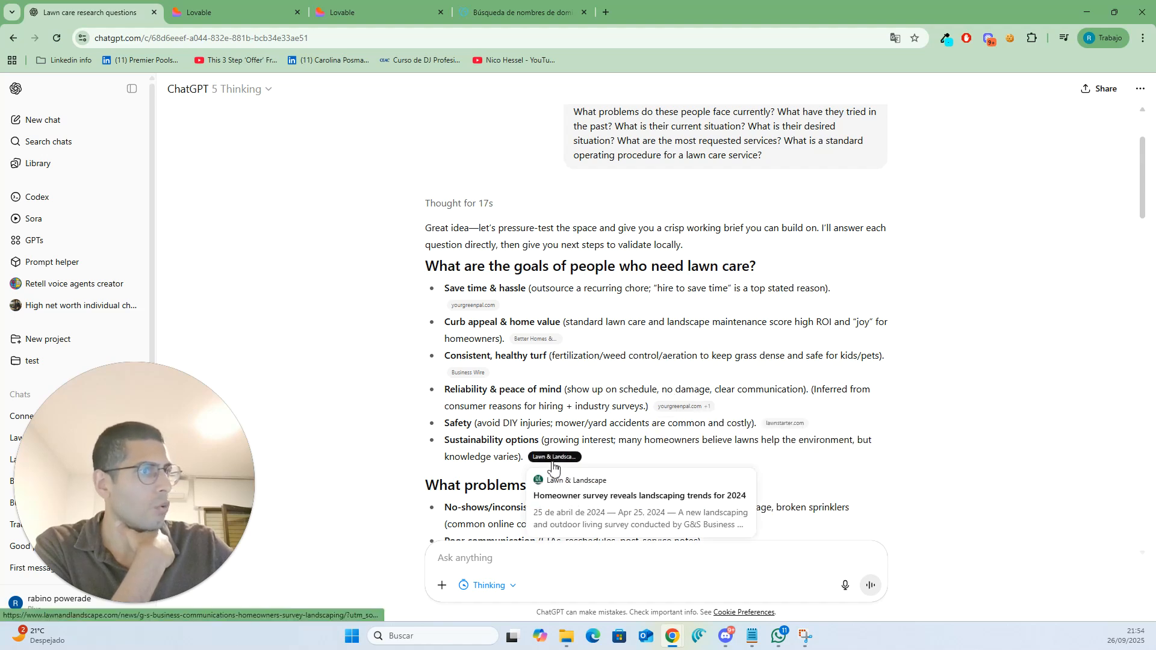
scroll(554, 468, down, 3)
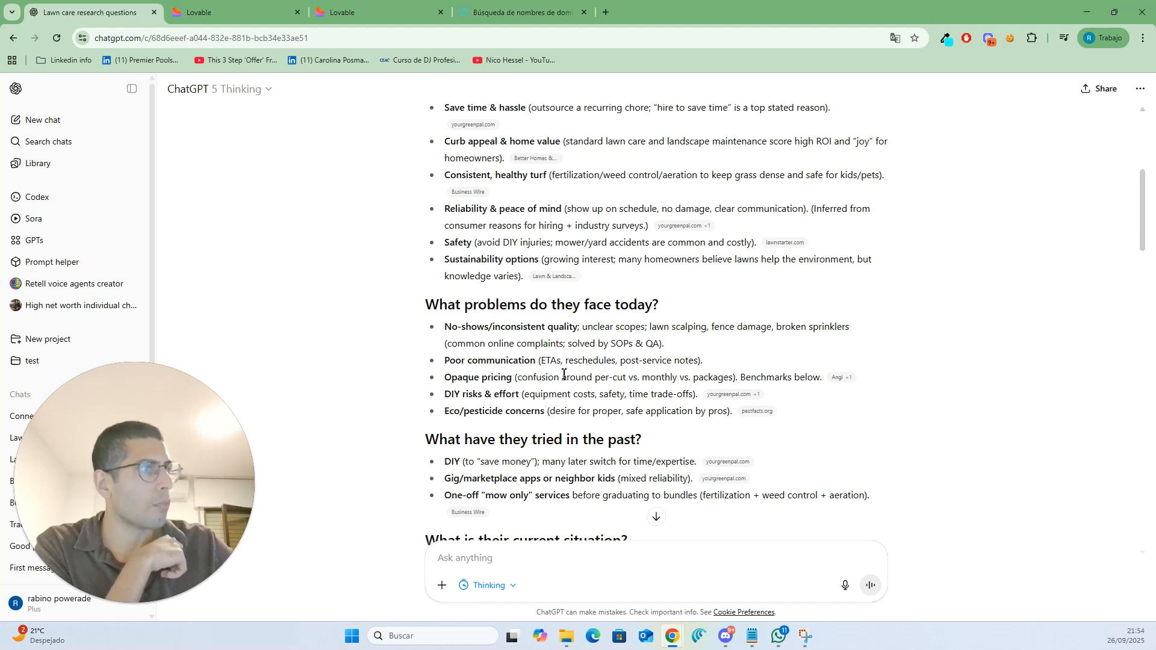
drag(513, 377, 441, 383)
click(467, 388)
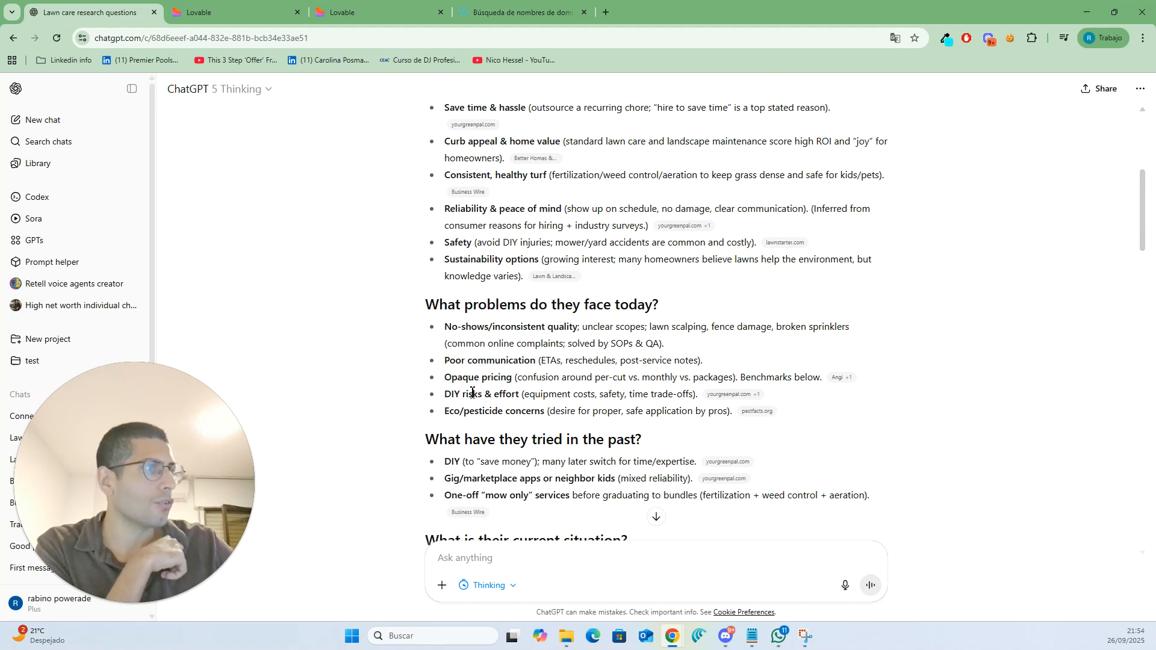
scroll(480, 403, down, 2)
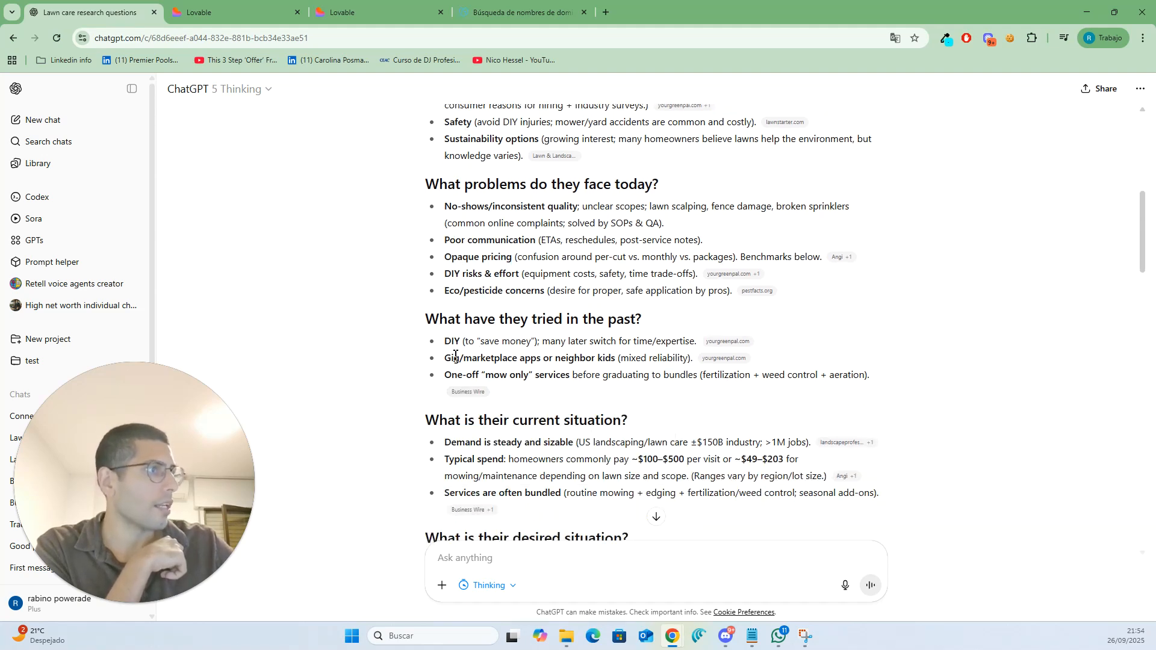
scroll(517, 361, down, 3)
scroll(516, 364, down, 15)
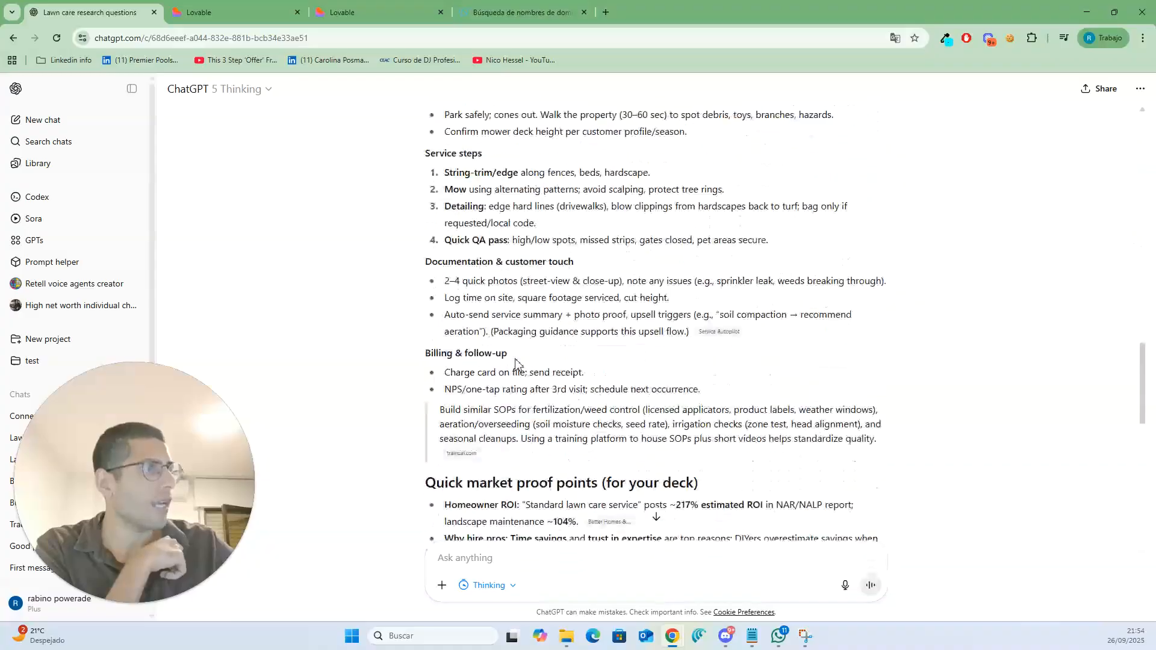
scroll(524, 374, up, 15)
scroll(534, 391, up, 1)
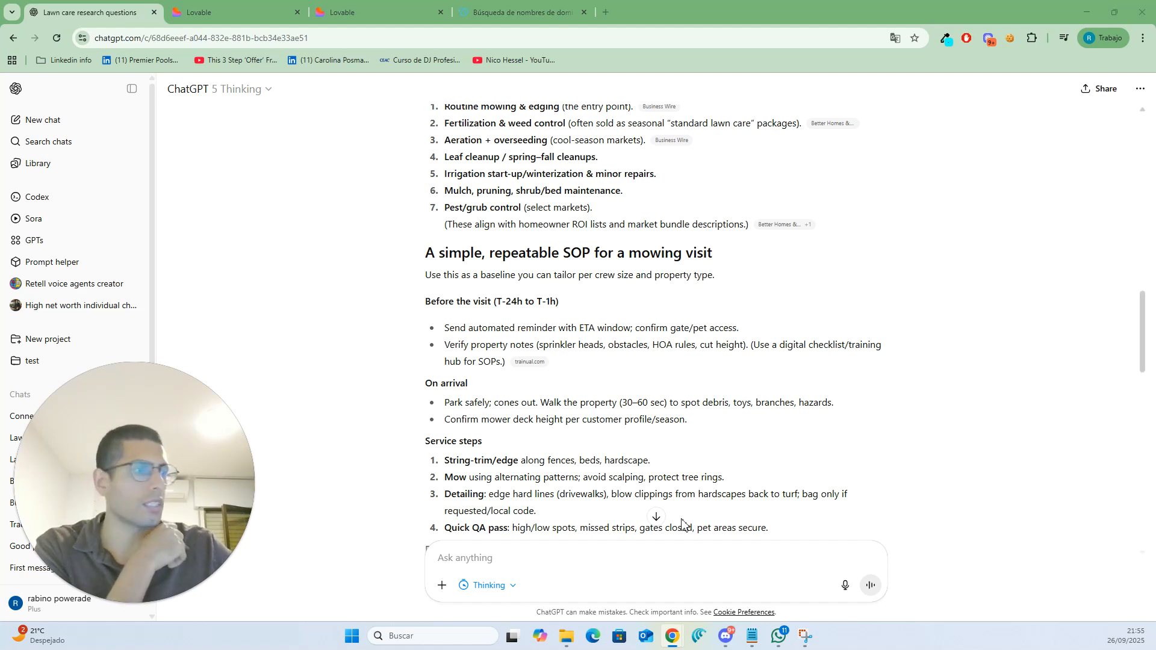
- Send a follow-up saying the focus will be on home owners and Real Estate agencies
text(So I want to focus on home owners and Real Estate agencies)
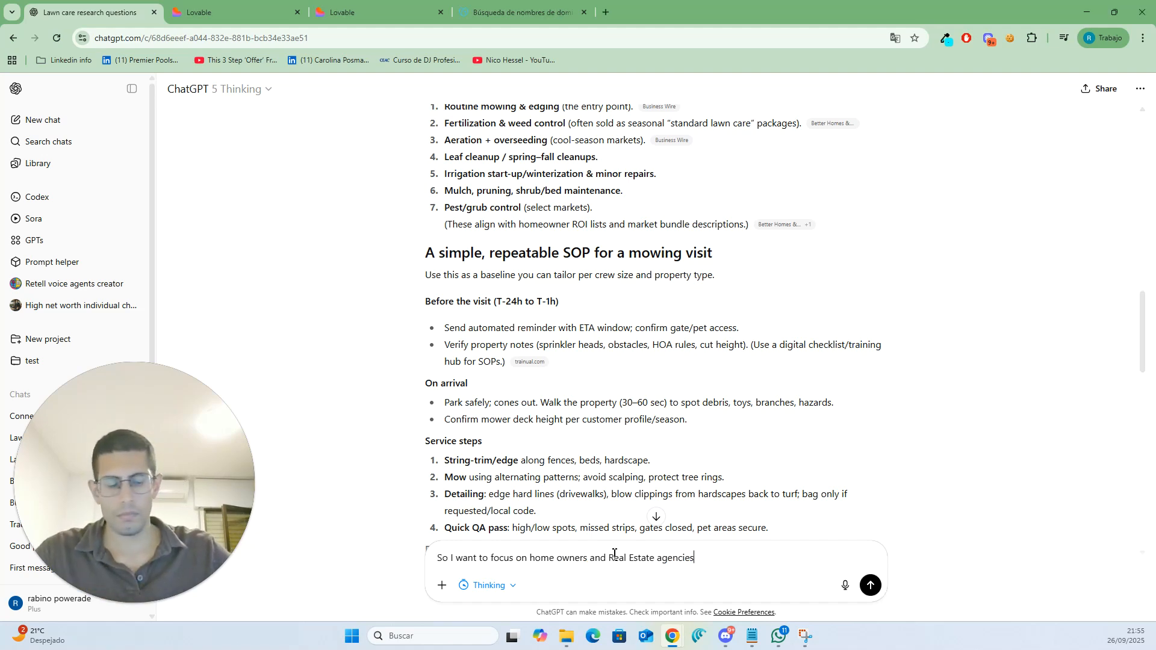
key(Return)
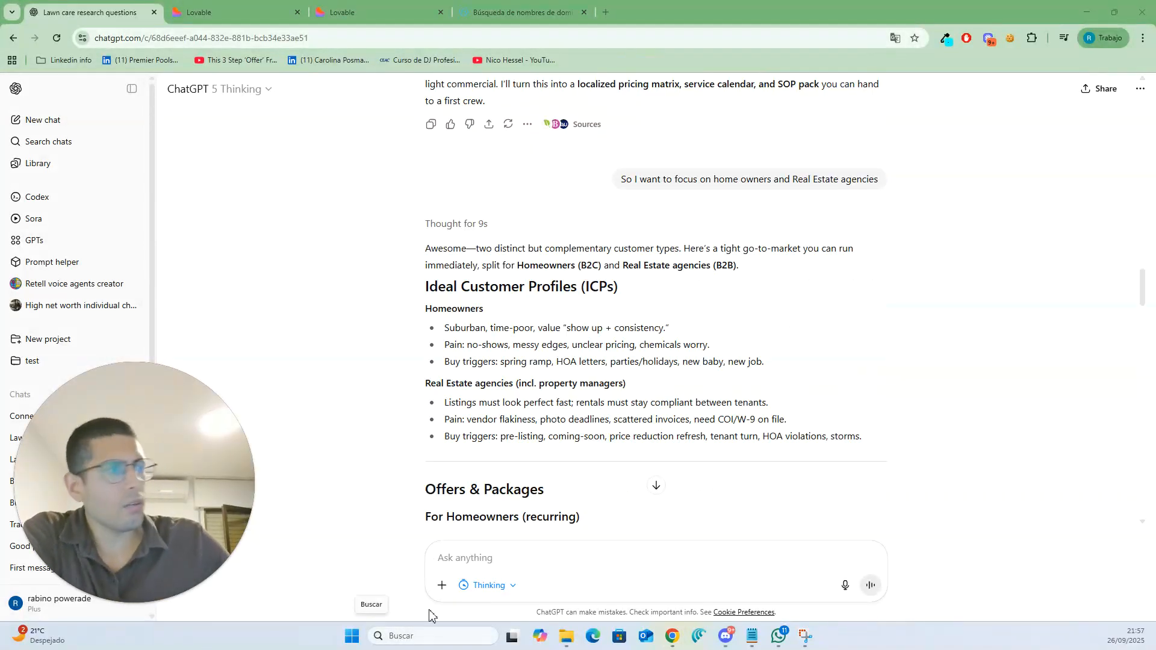
- Read the reply's customer profiles, offers and packages, pricing framework and 30-day launch plan
drag(430, 286, 524, 303)
click(509, 306)
double_click(473, 309)
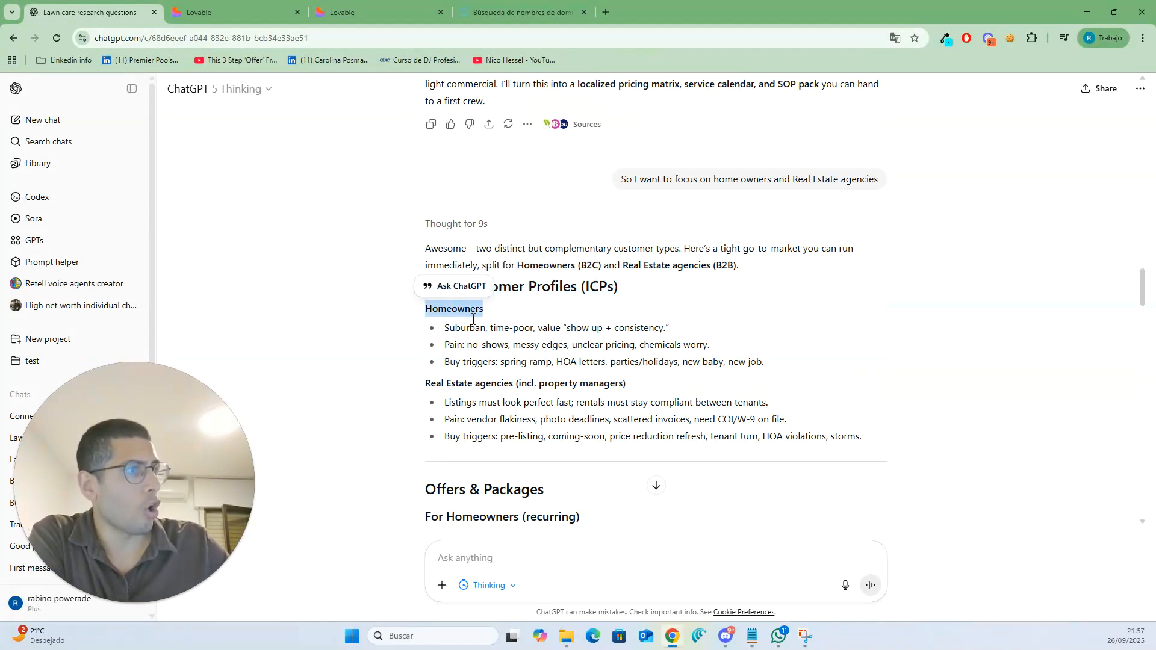
triple_click(482, 388)
click(550, 390)
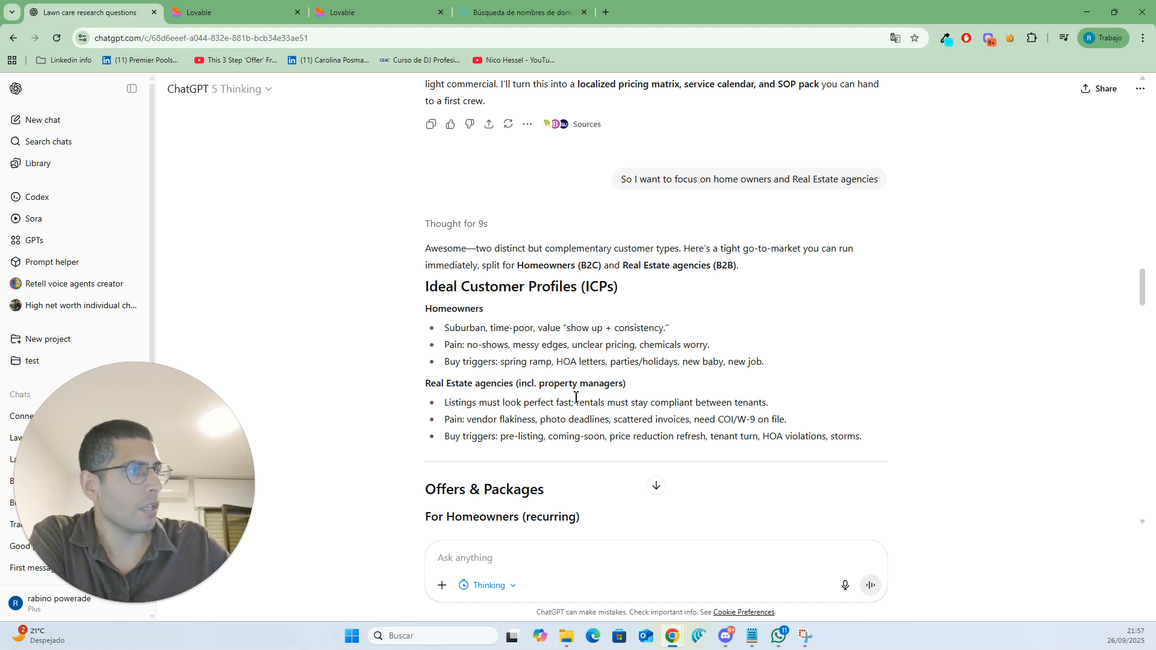
scroll(550, 388, down, 3)
drag(424, 310, 550, 324)
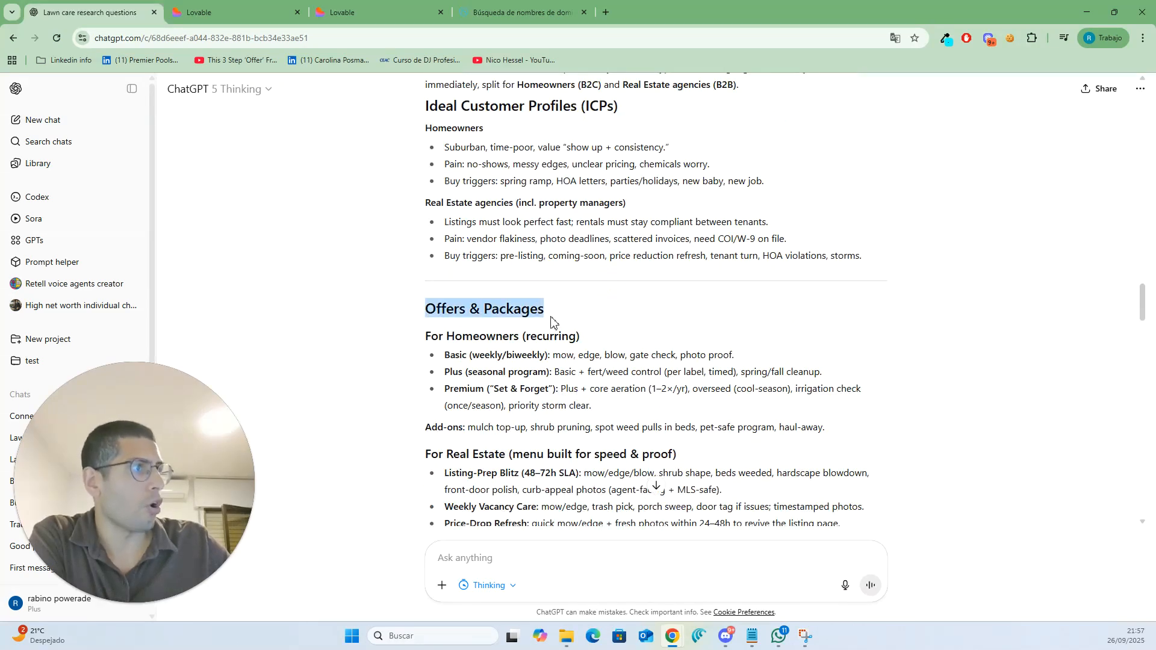
click(550, 324)
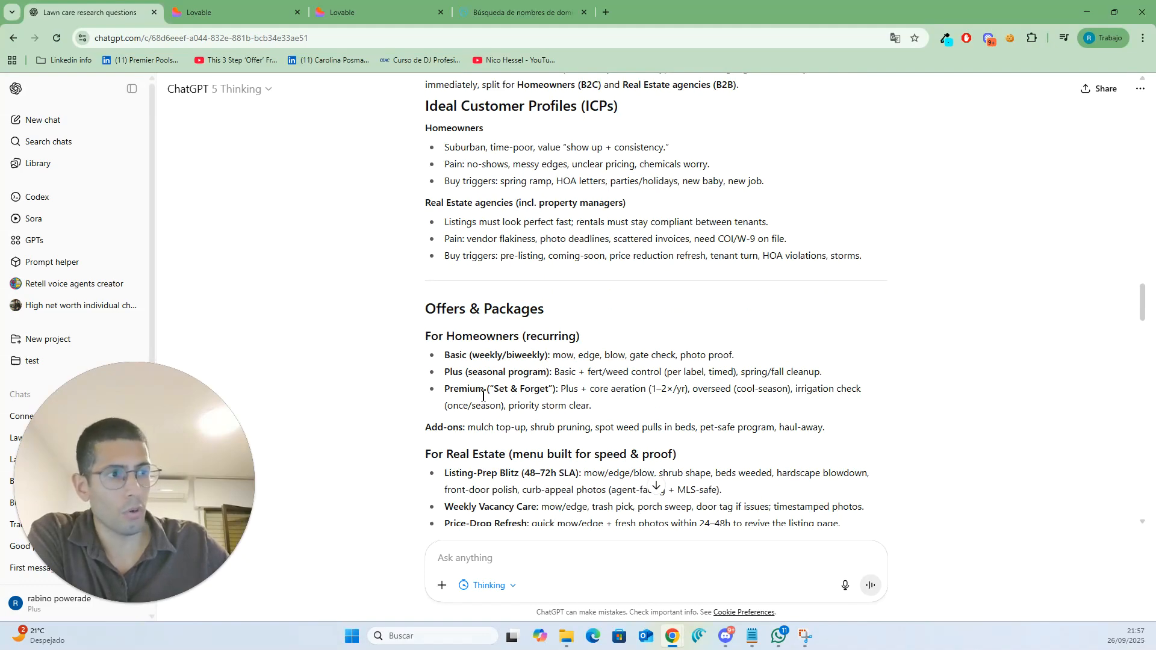
scroll(482, 396, down, 6)
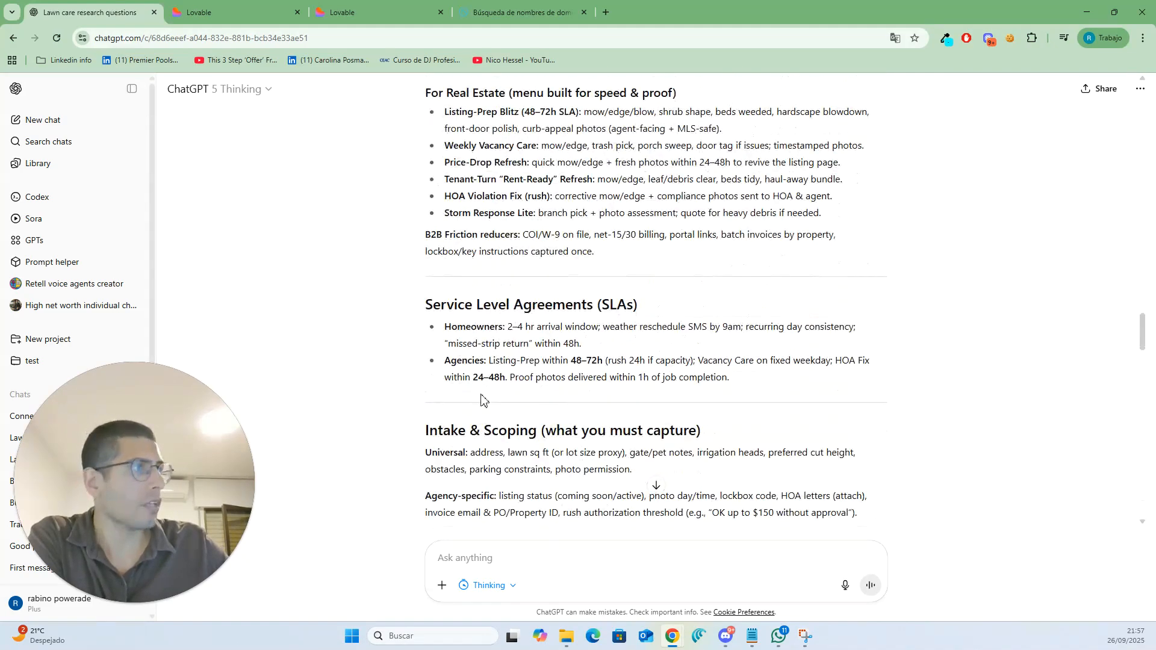
scroll(482, 397, down, 3)
scroll(482, 396, down, 7)
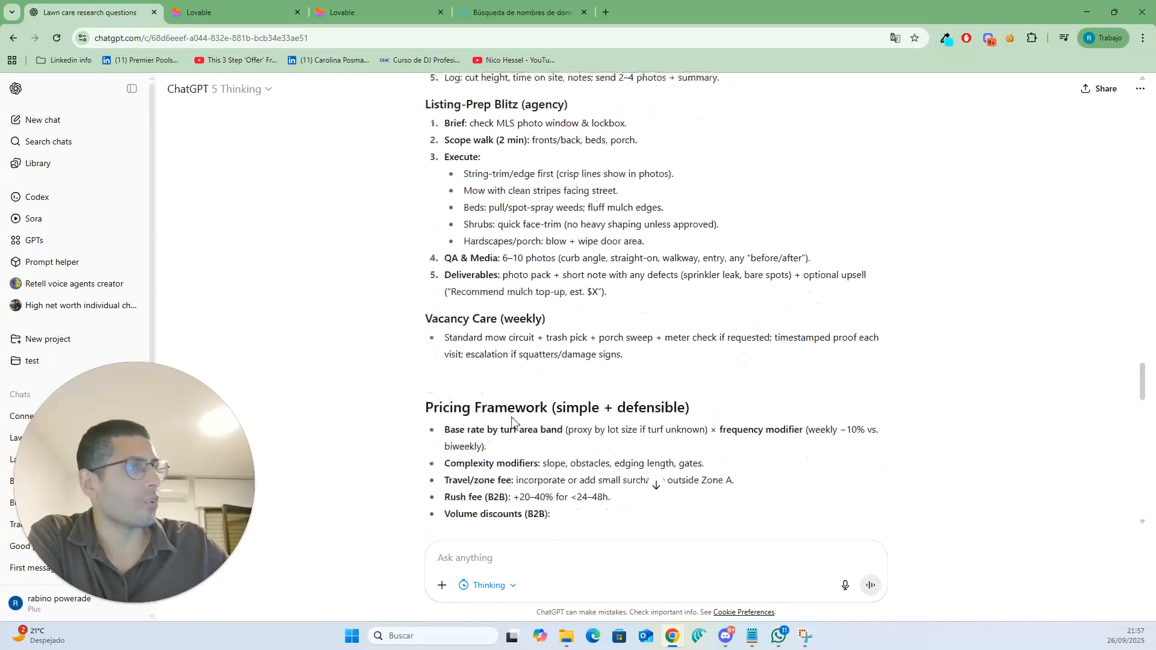
scroll(494, 404, down, 13)
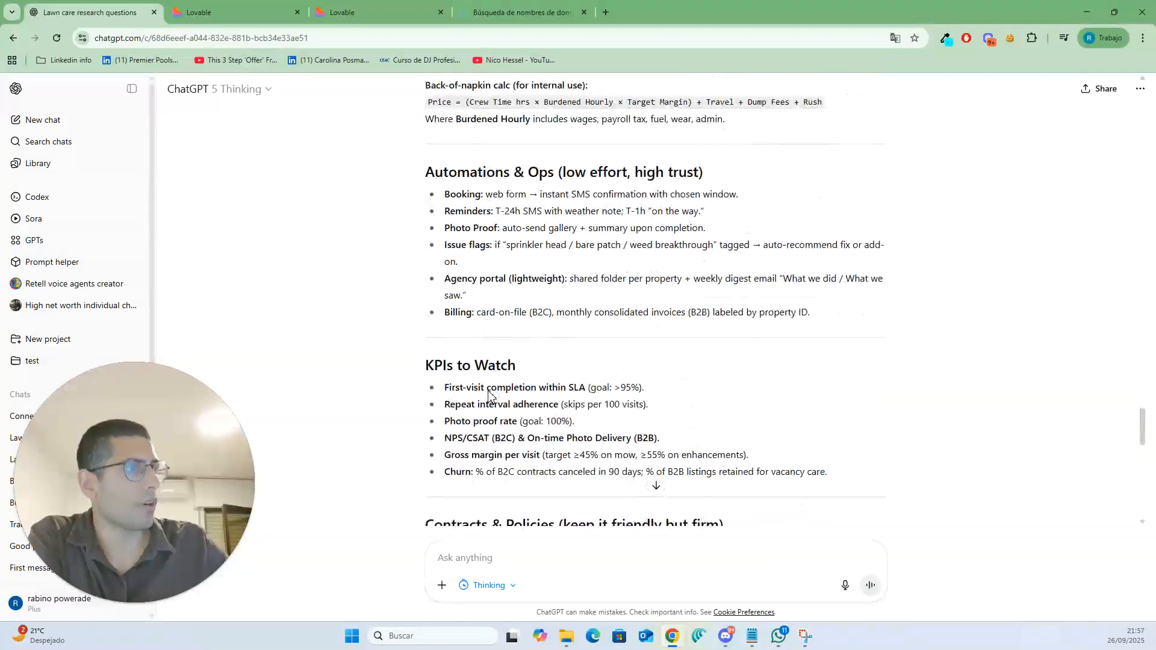
scroll(490, 392, down, 5)
scroll(487, 395, up, 7)
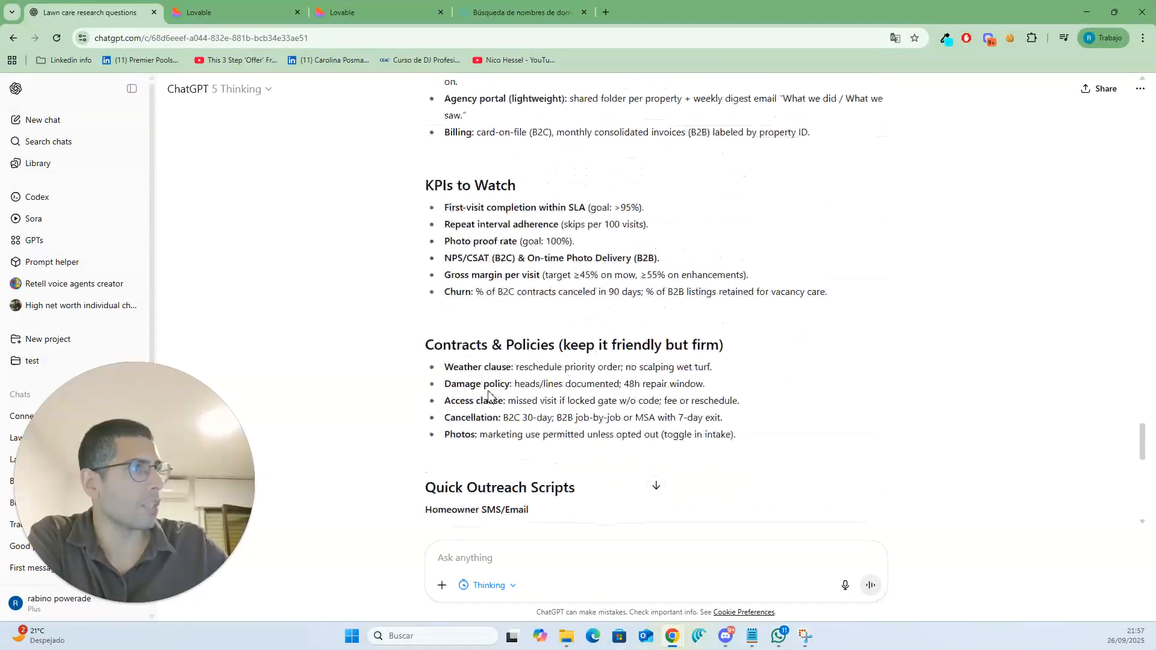
scroll(487, 394, up, 5)
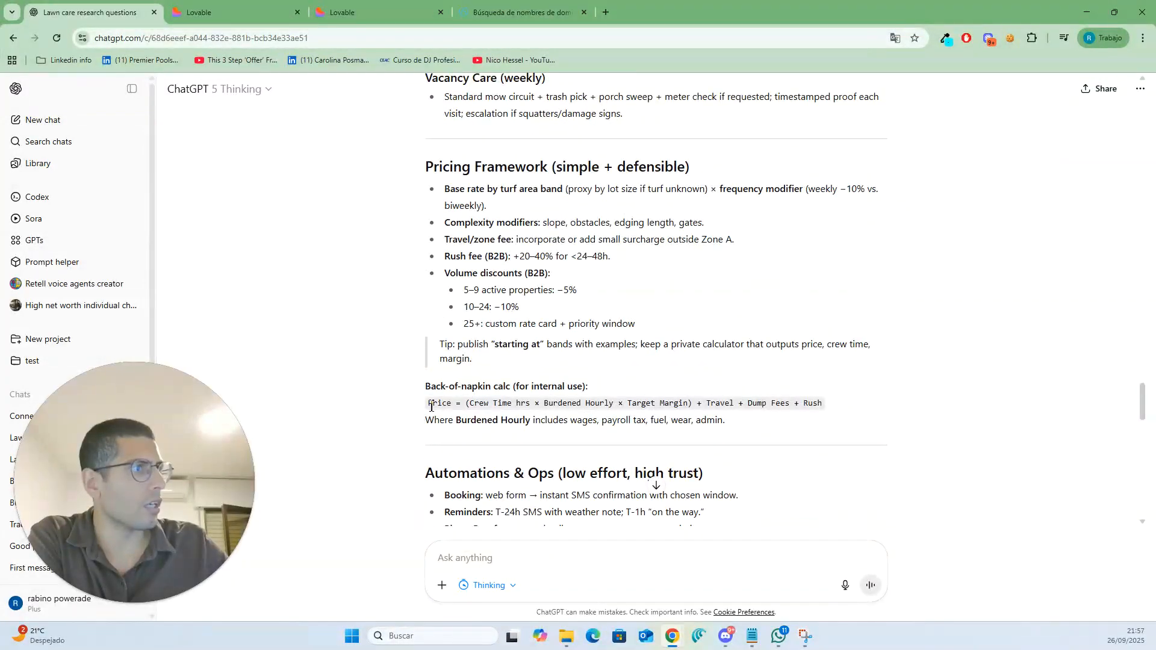
drag(432, 405, 828, 405)
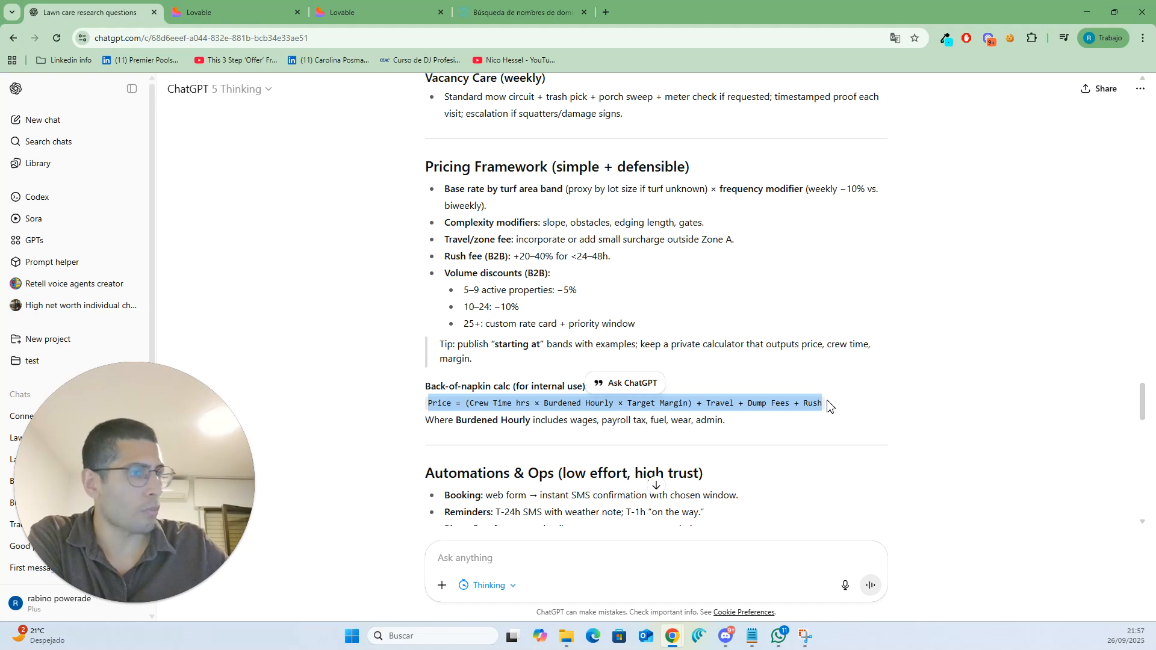
click(828, 405)
scroll(850, 440, down, 4)
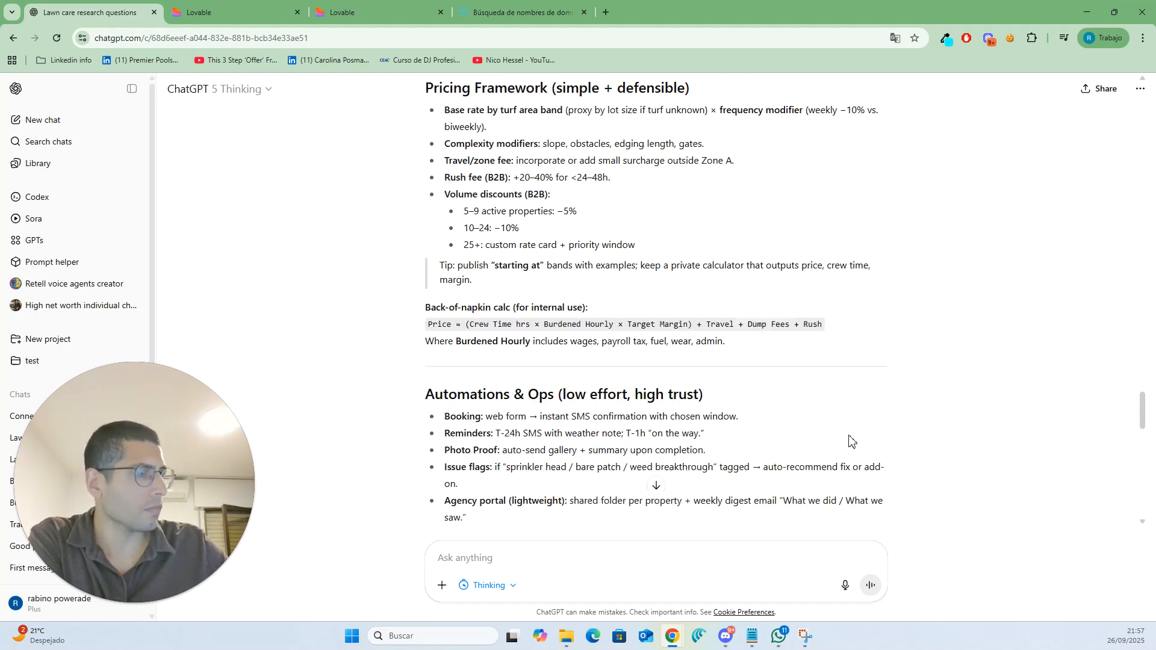
scroll(851, 441, down, 14)
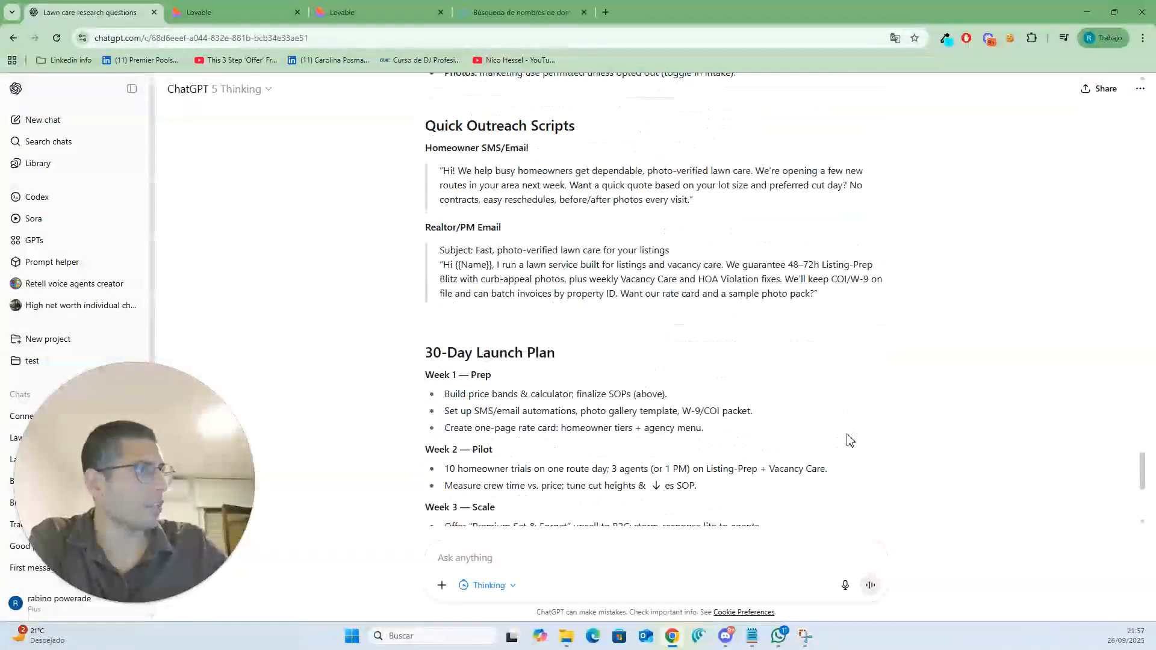
scroll(849, 439, down, 2)
scroll(634, 371, up, 3)
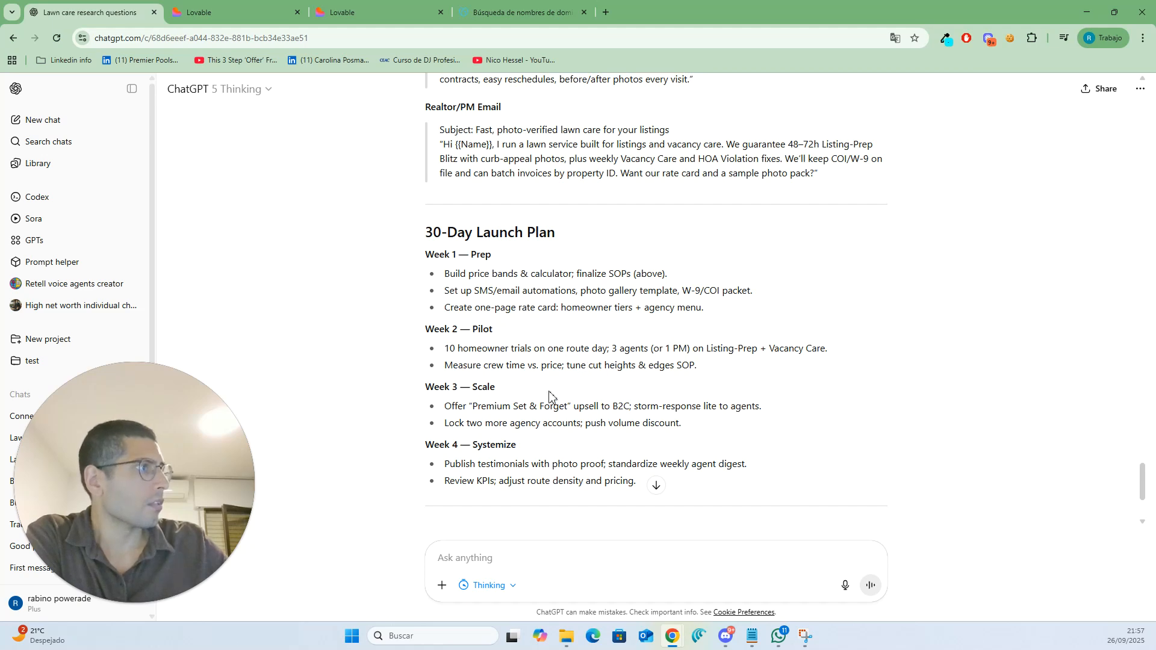
scroll(634, 299, down, 3)
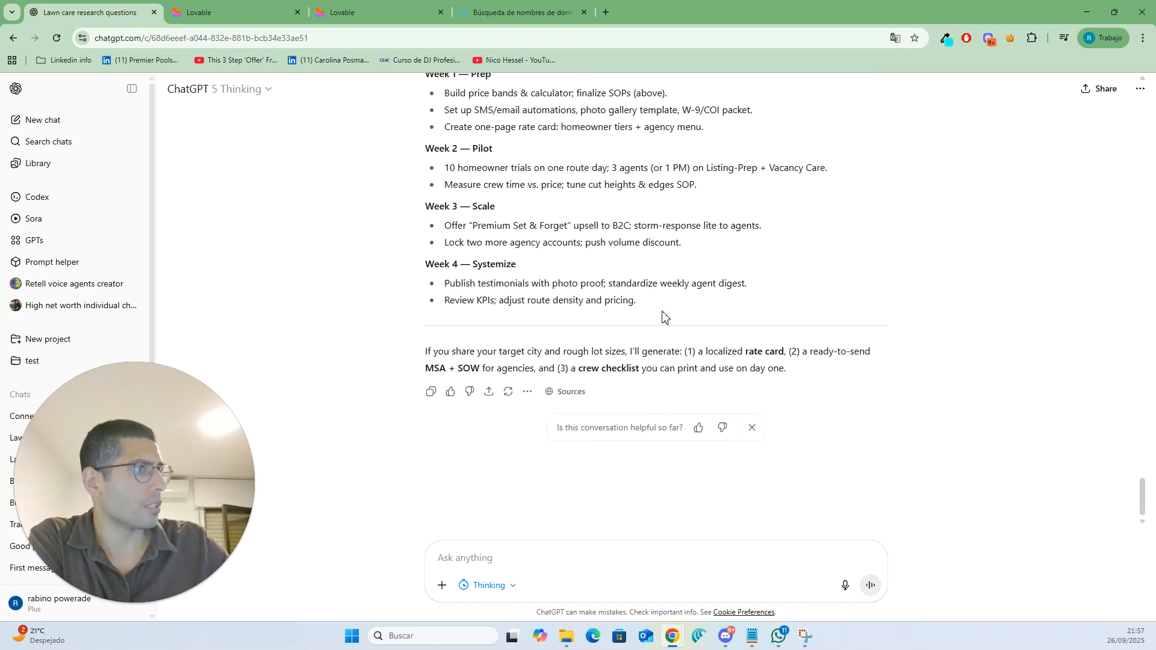
- Paste and send a request for references and Reddit threads to continue the research
click(550, 553)
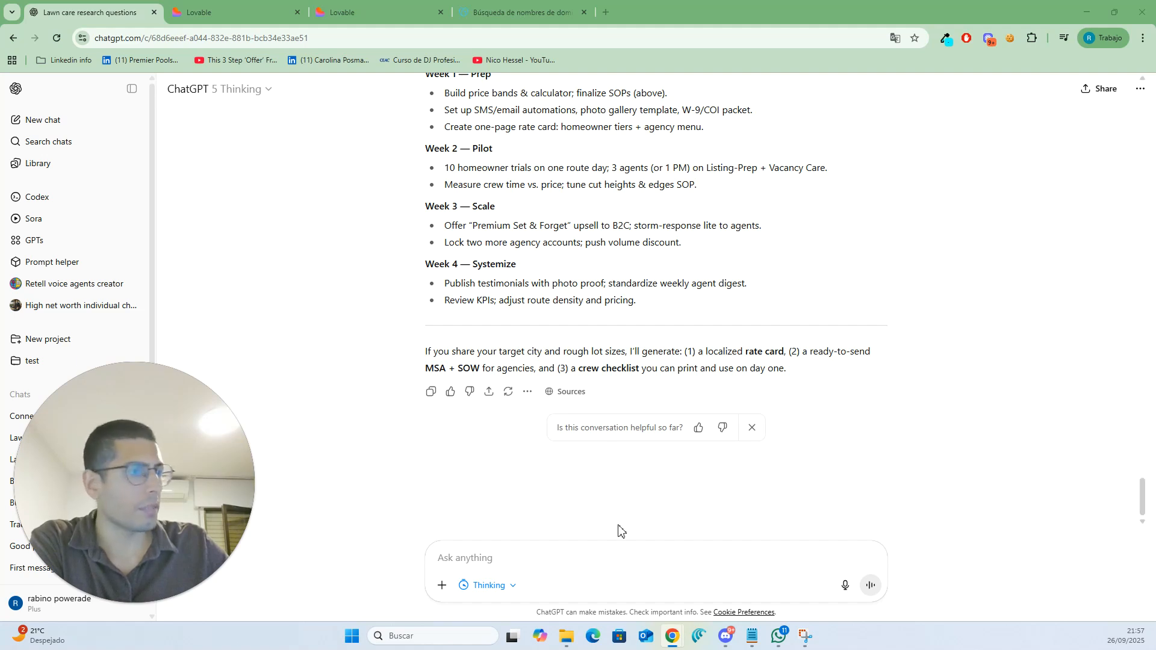
right_click(588, 553)
click(662, 392)
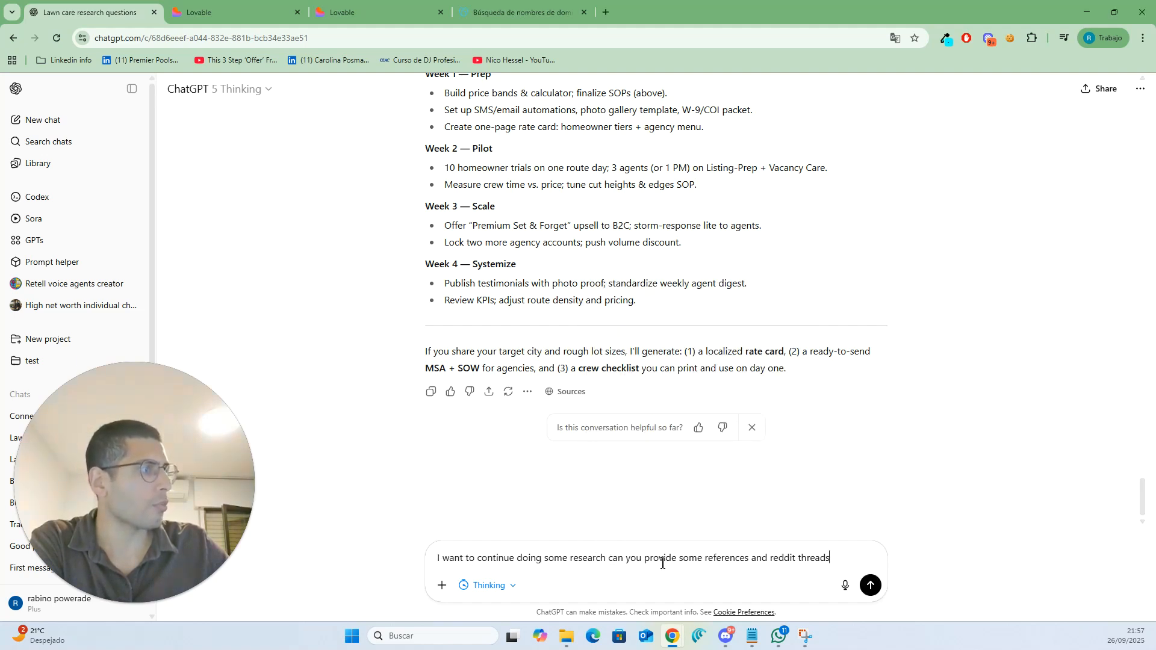
click(870, 585)
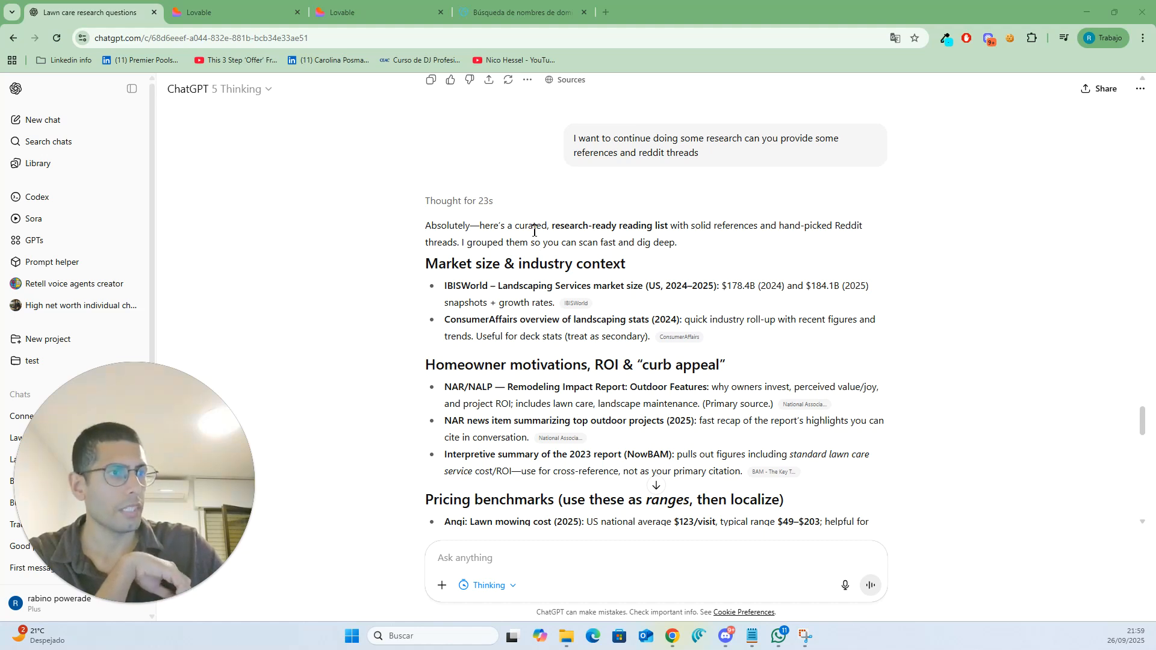
- Scroll through the suggested references and curated Reddit threads
scroll(534, 232, down, 1)
scroll(534, 232, down, 5)
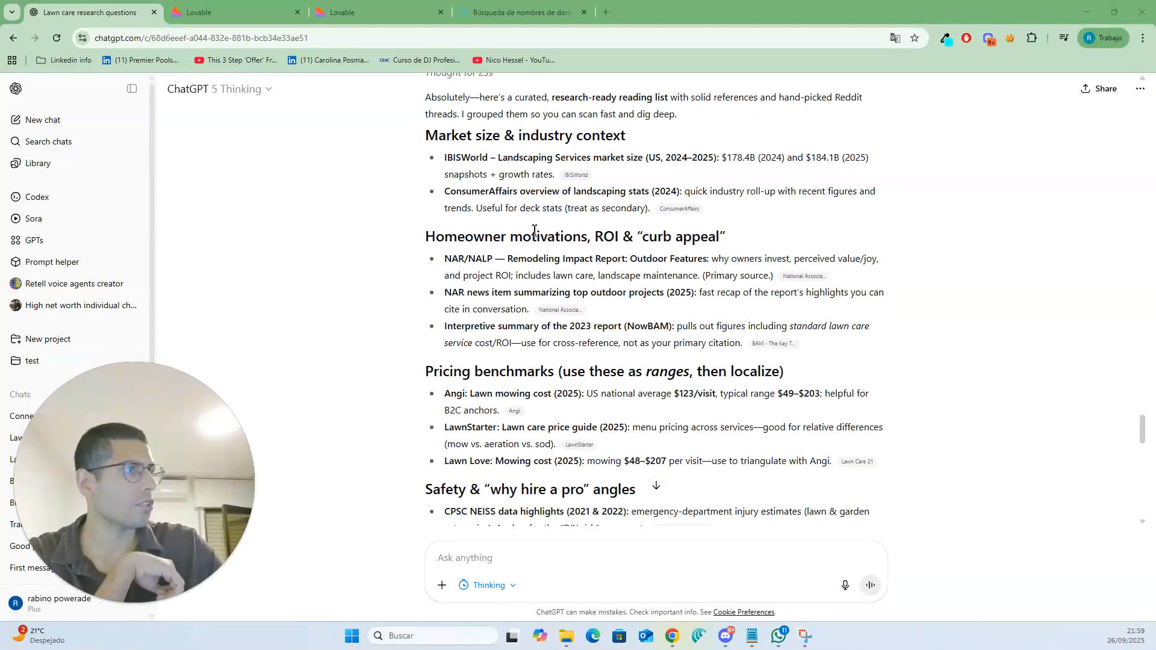
scroll(533, 232, down, 5)
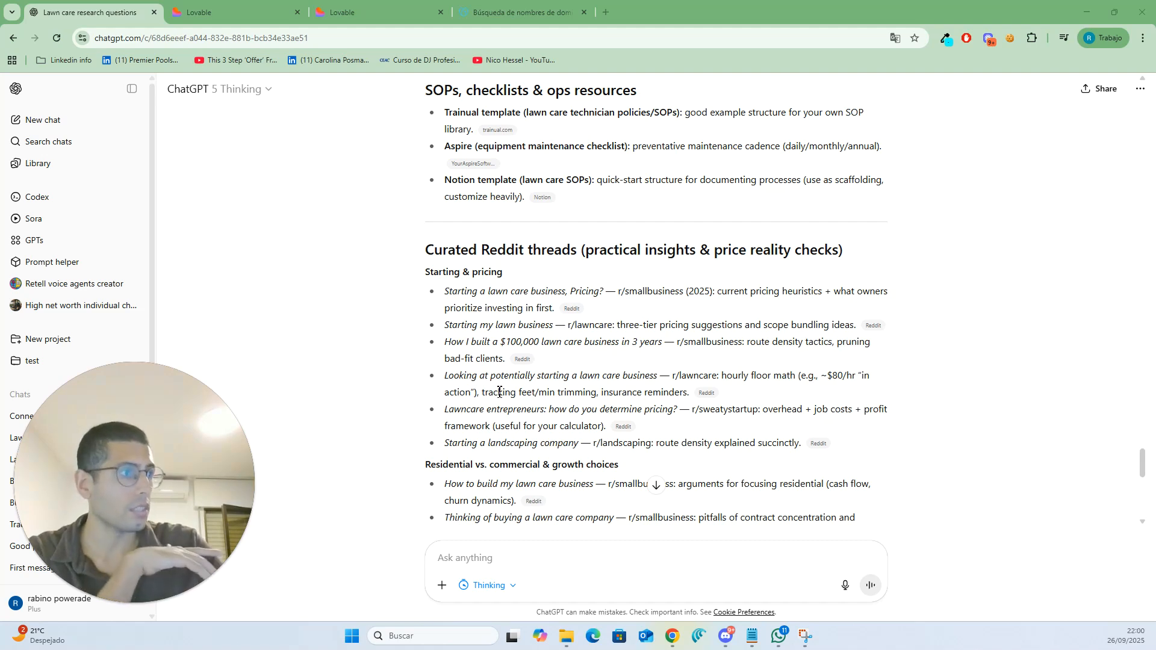
scroll(594, 328, down, 2)
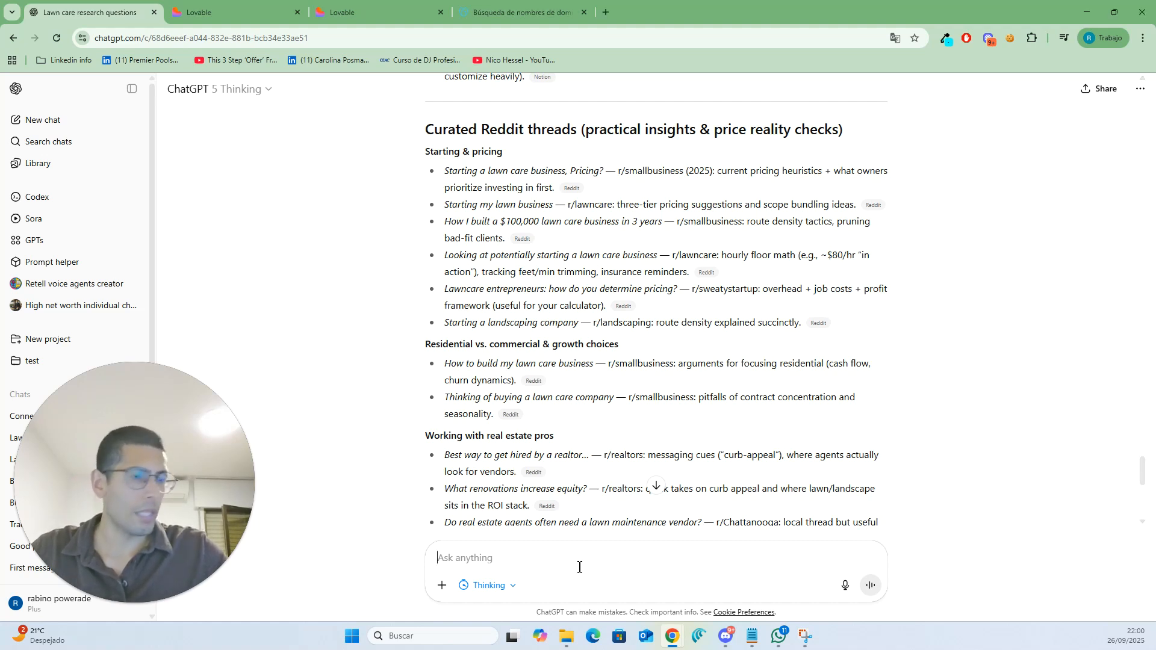
- Paste a prompt asking for single-page website text copy for Real Estate agencies, with About and Services sections
text(Ok, I want to make a website that will be geared to Real Estate agencies in need of lawn care services to make their properties show-ready. It will be a Single Page application. Focus on only generating the text copy. I want an about and a services section. Dont give me anything else.)
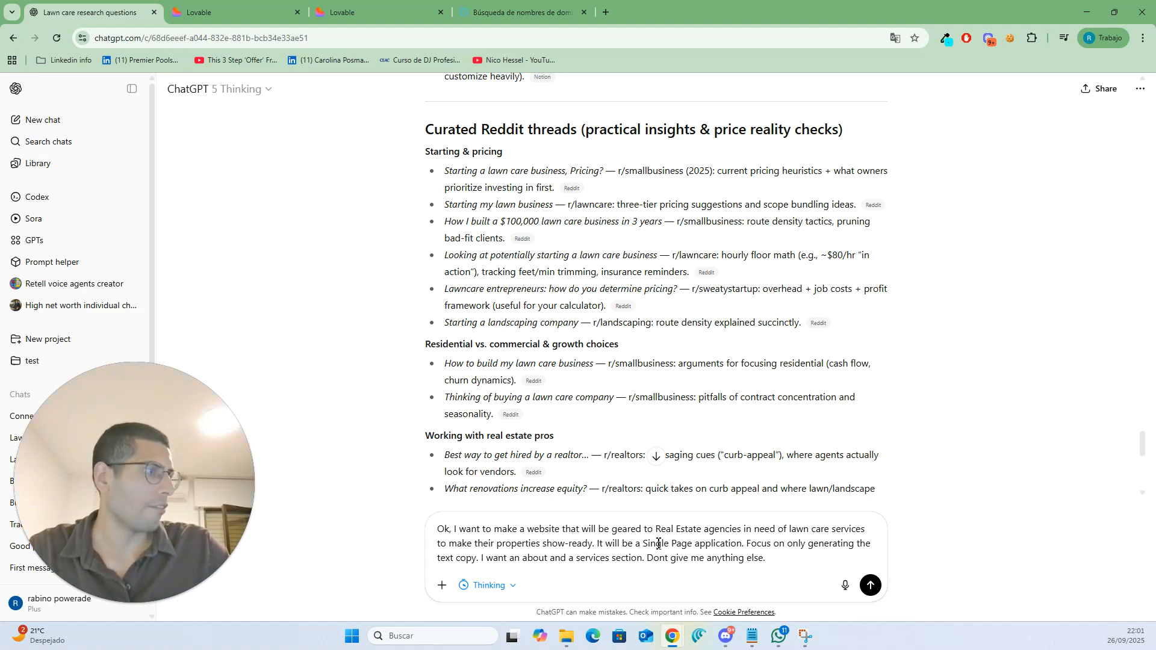
drag(658, 529, 745, 529)
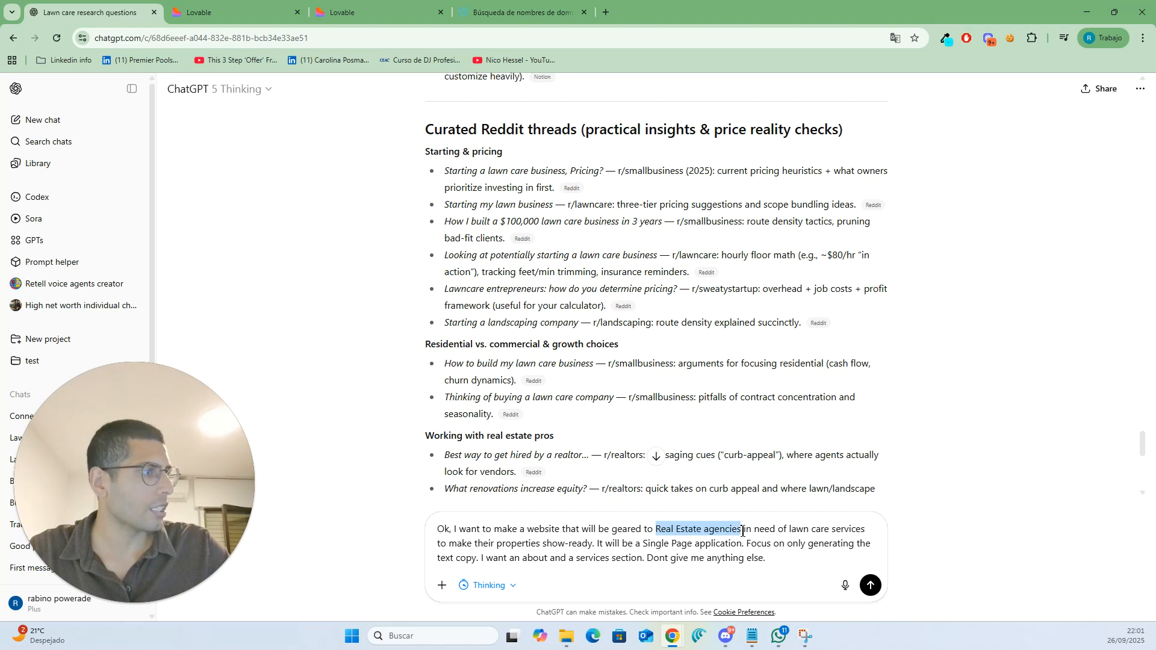
key(Right)
drag(599, 544, 760, 544)
click(766, 544)
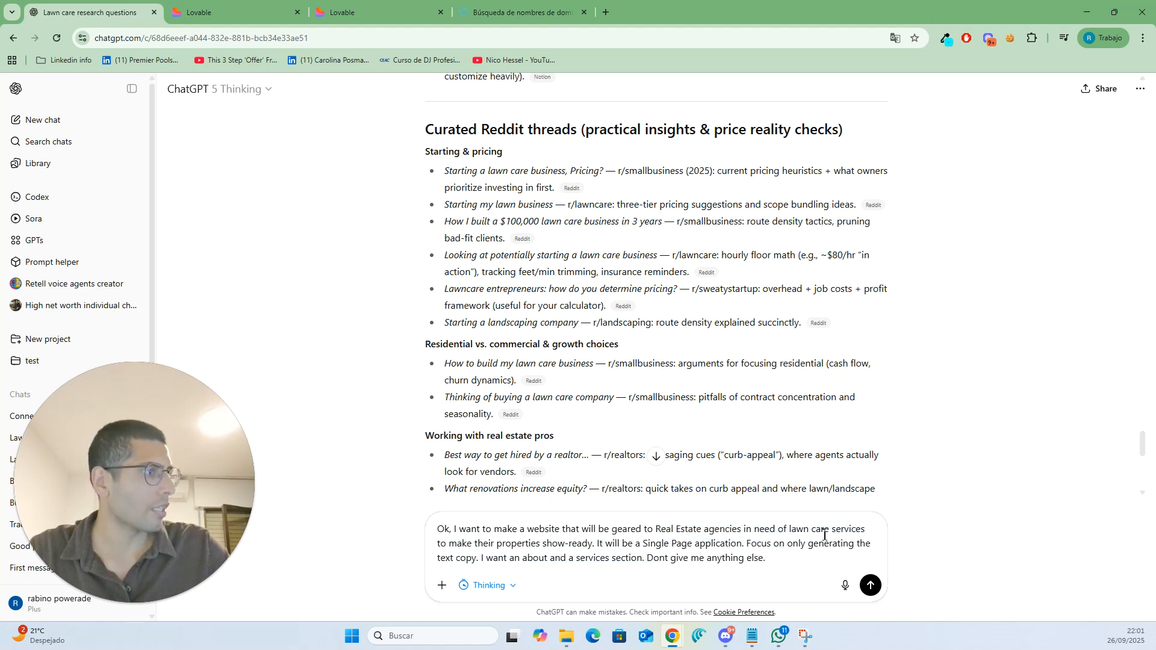
double_click(593, 560)
click(630, 559)
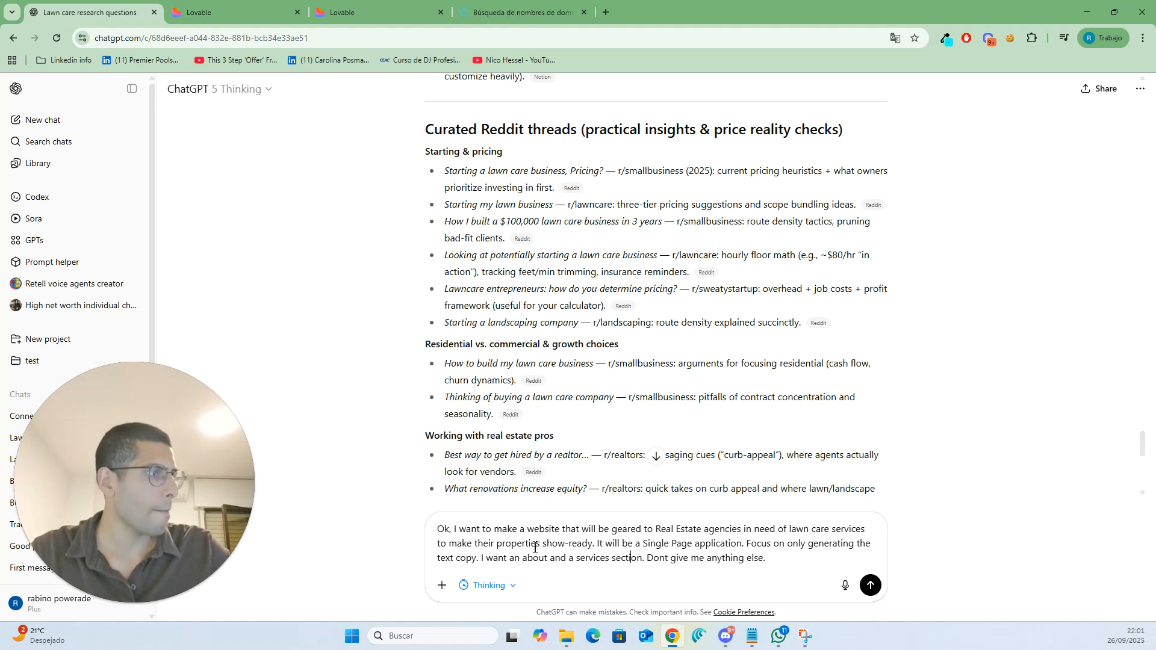
- Add to the prompt that the company will be named "The Lawn Care Expert" and send it
click(595, 544)
key(BackSpace)
text(th)
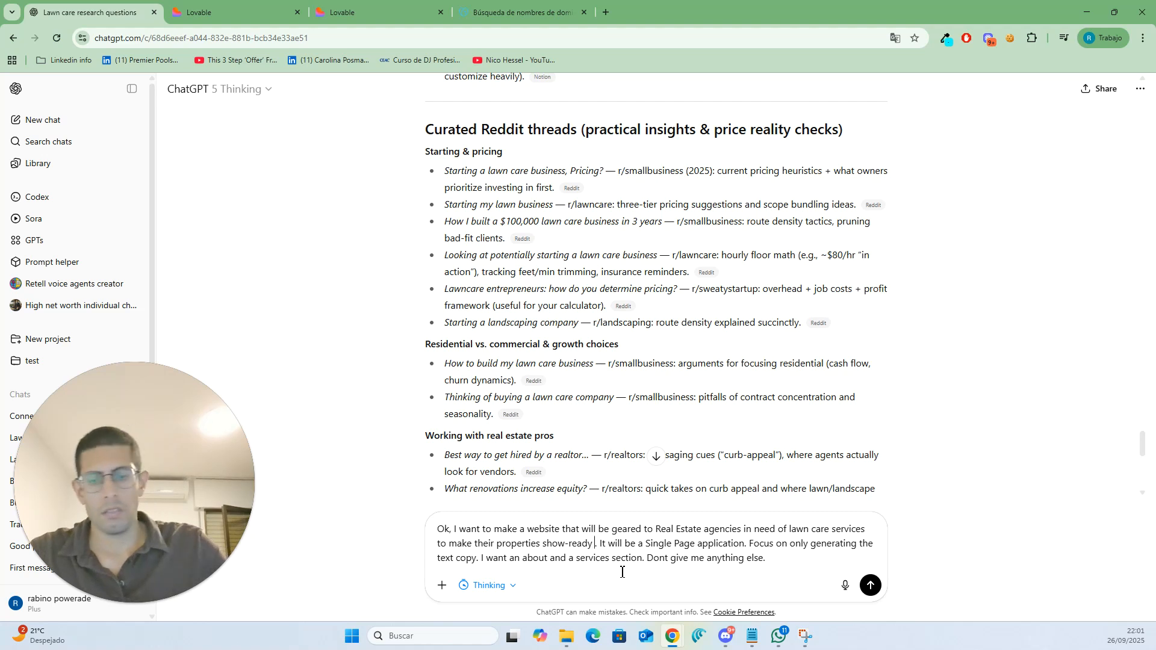
text(e name of the)
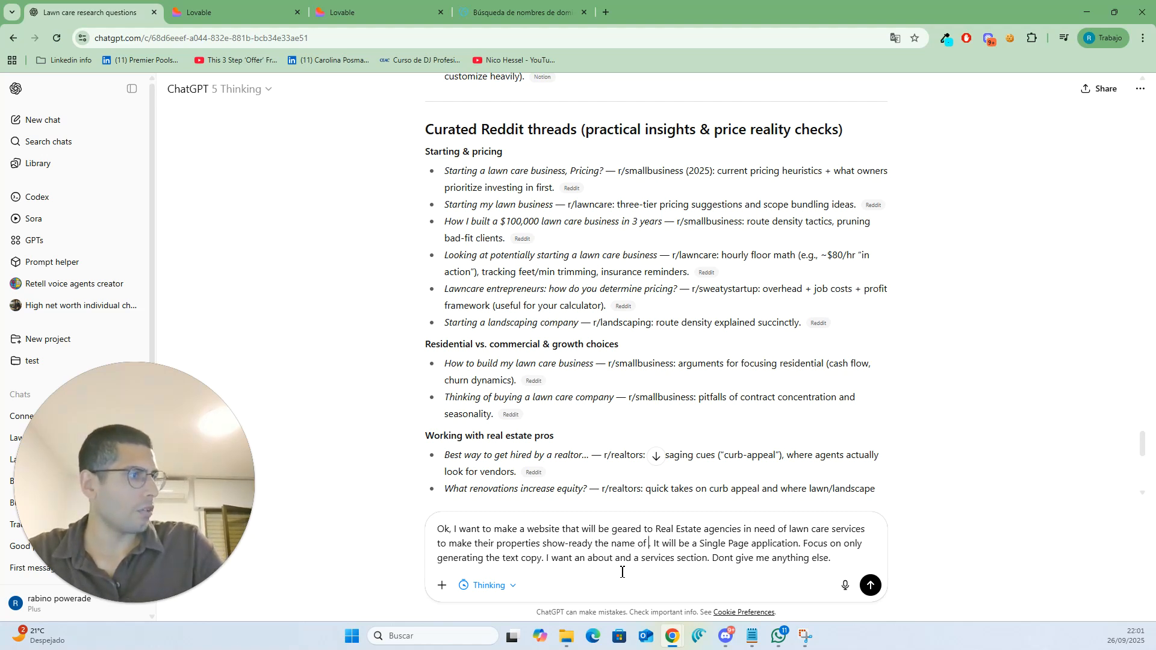
text( company wi)
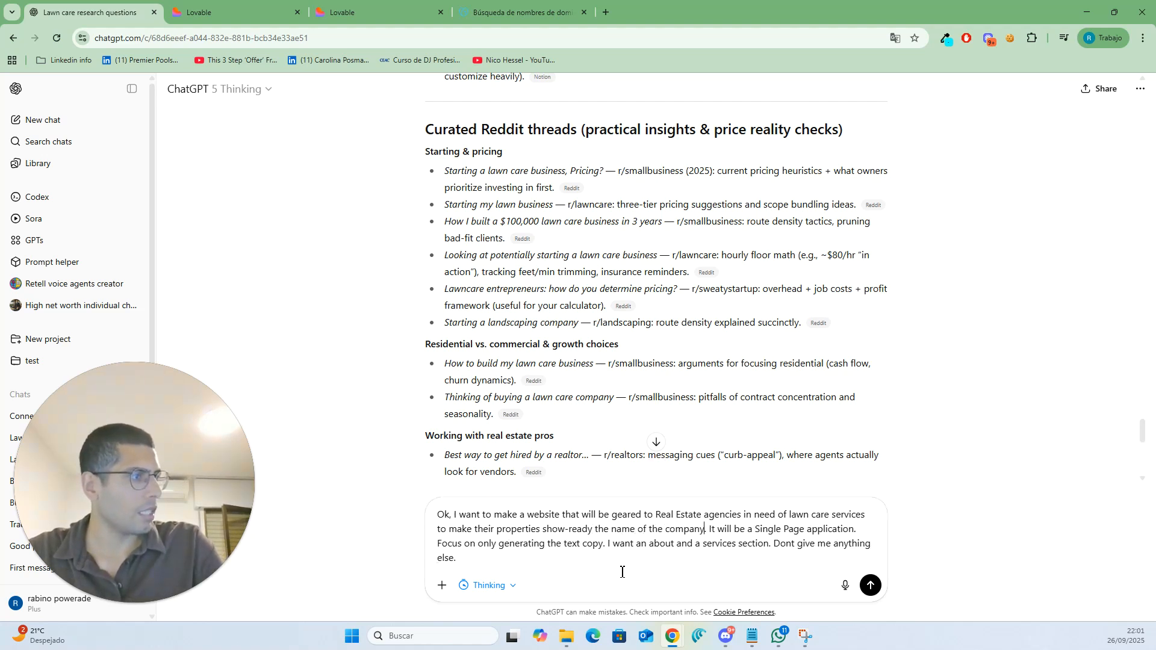
text(ll be ".)
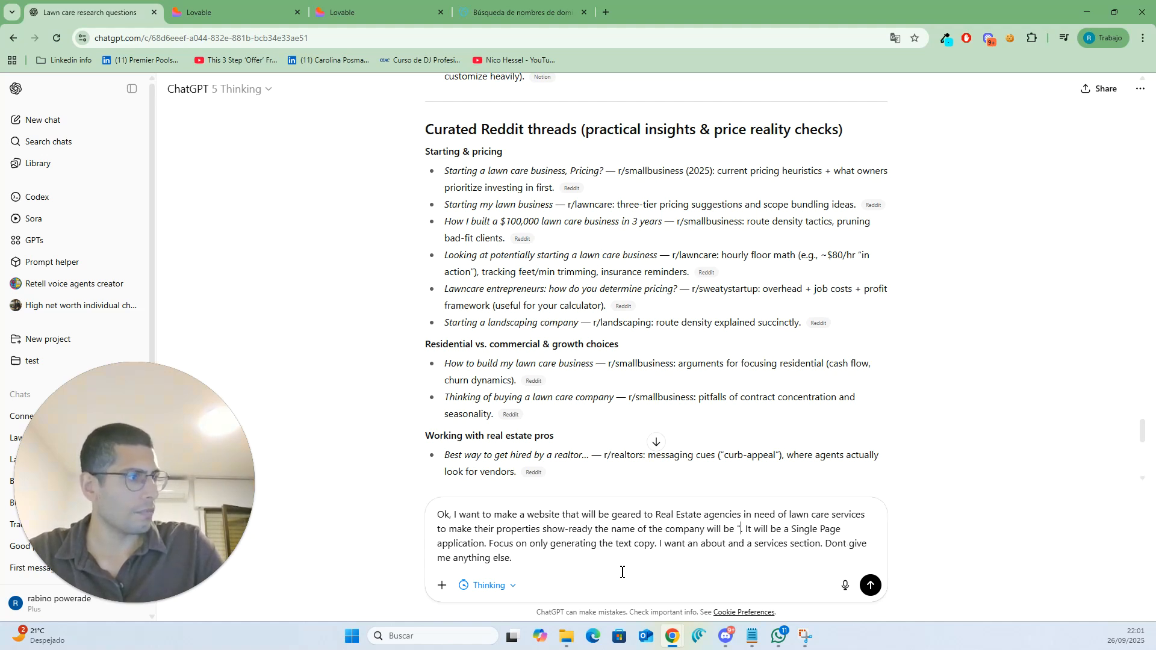
text(The )
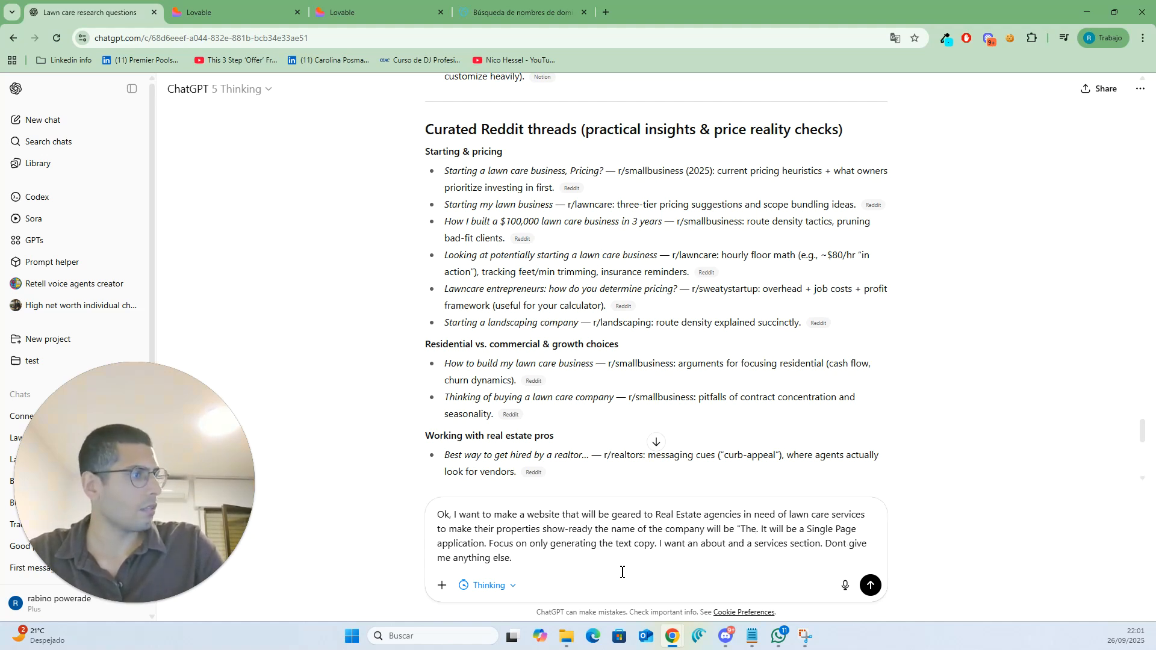
text(K)
key(BackSpace)
text(LAw)
key(BackSpace)
key(BackSpace)
text(awn)
text( Care )
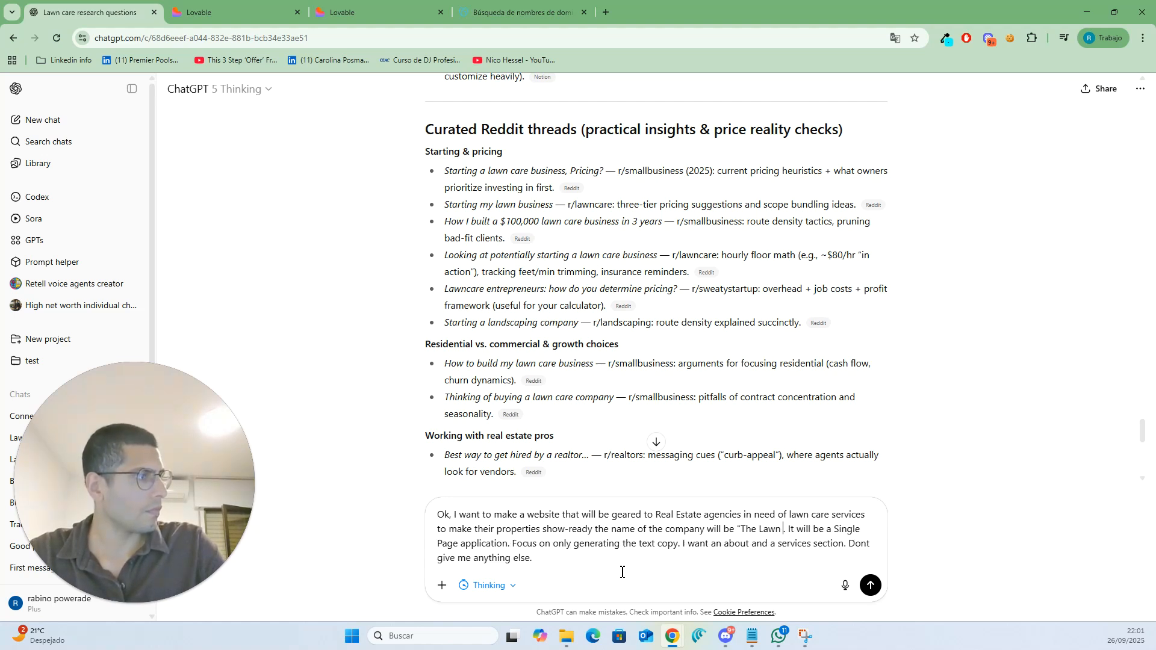
text(Ex)
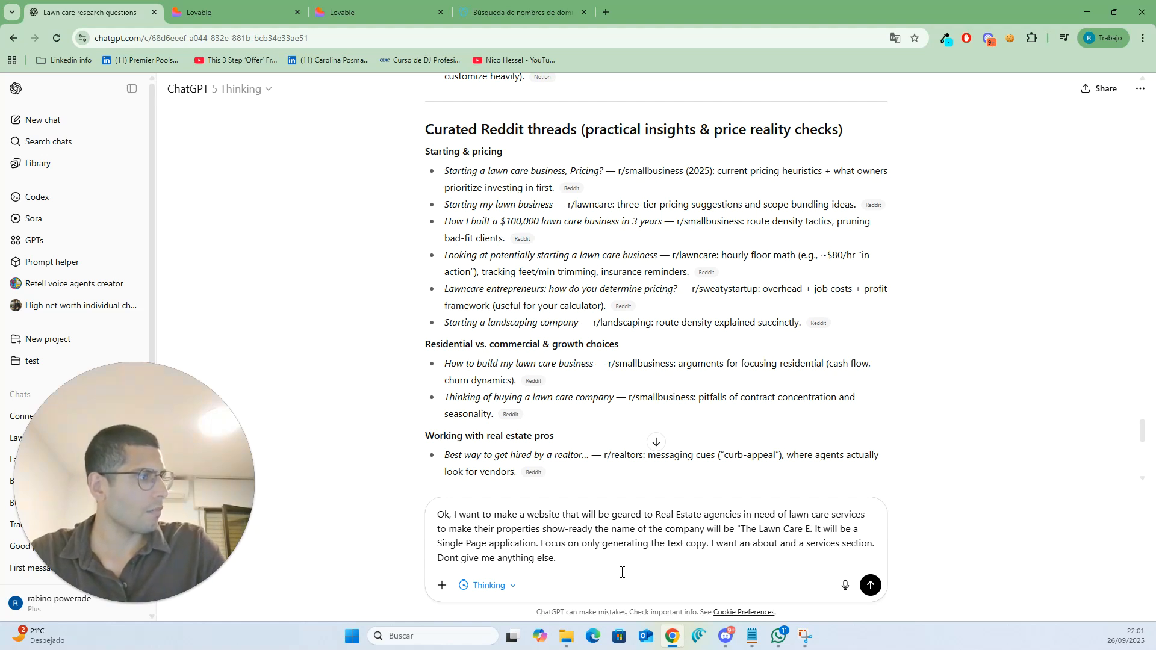
text(pert)
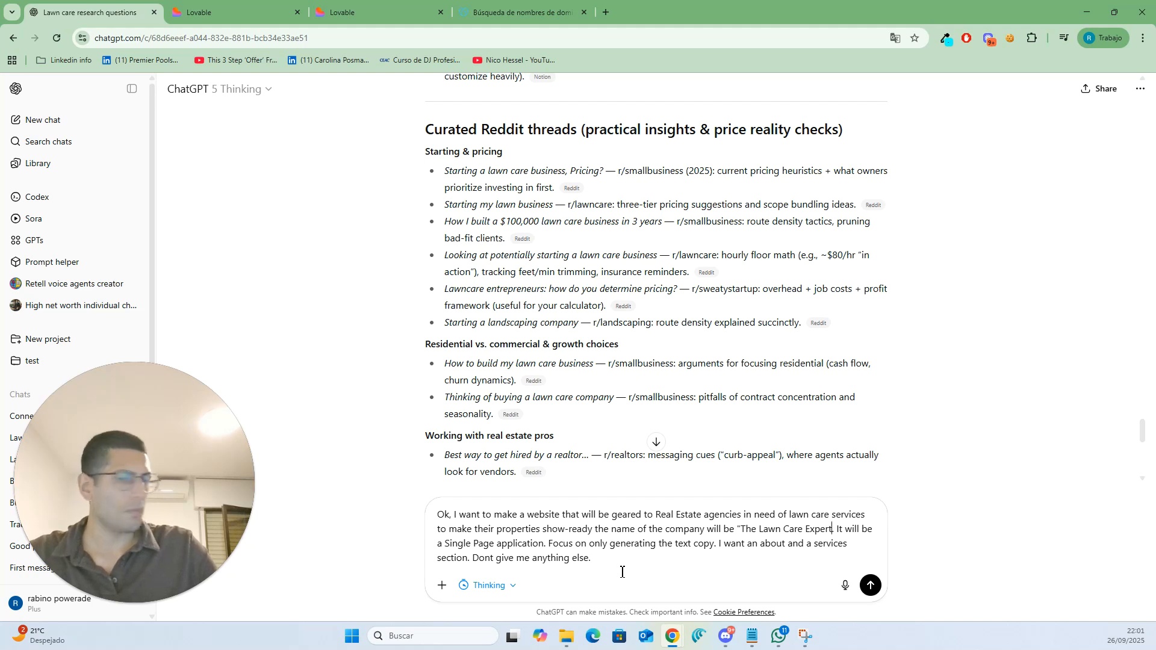
text(")
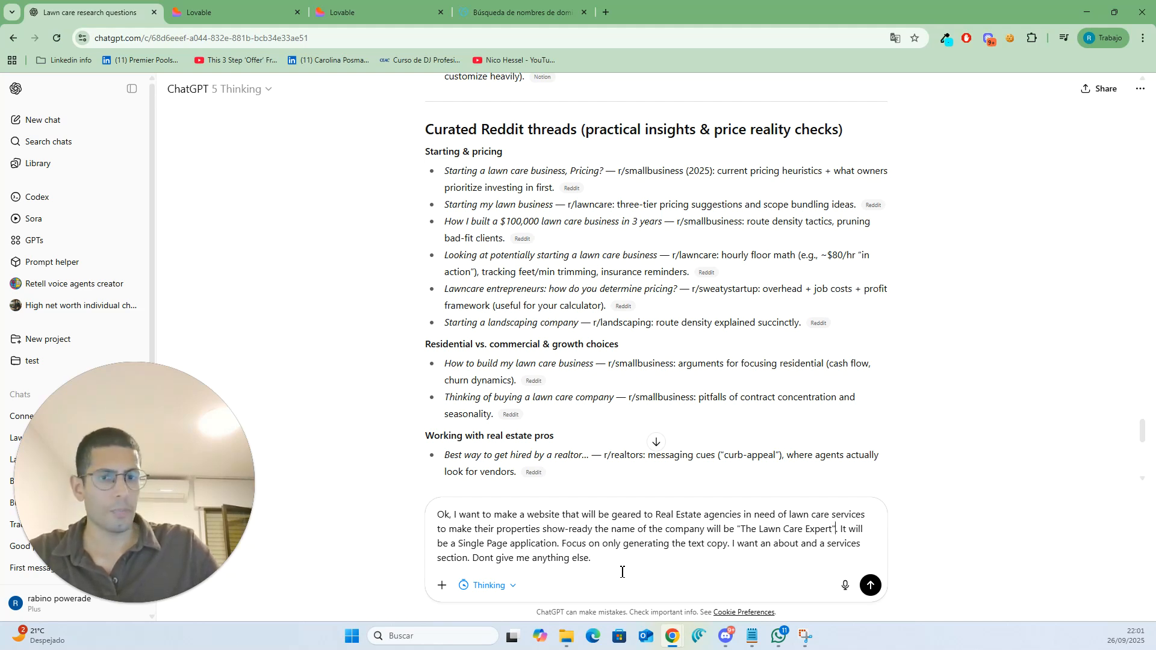
key(Return)
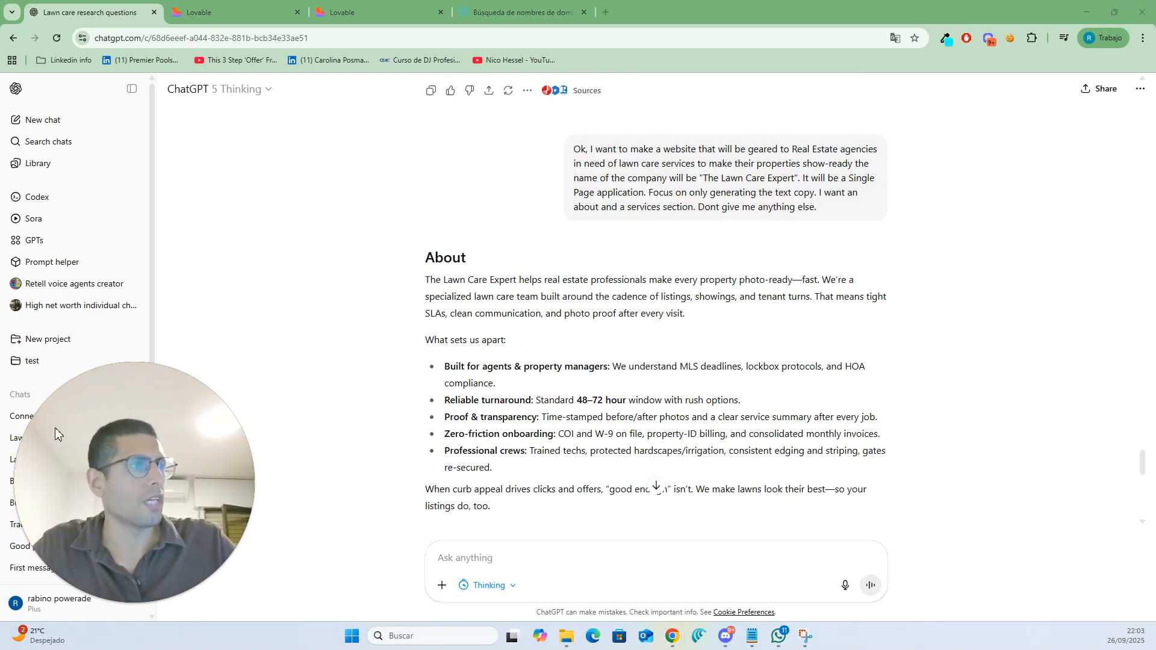
- Select and copy the generated About and Services website copy from the reply
scroll(436, 260, down, 10)
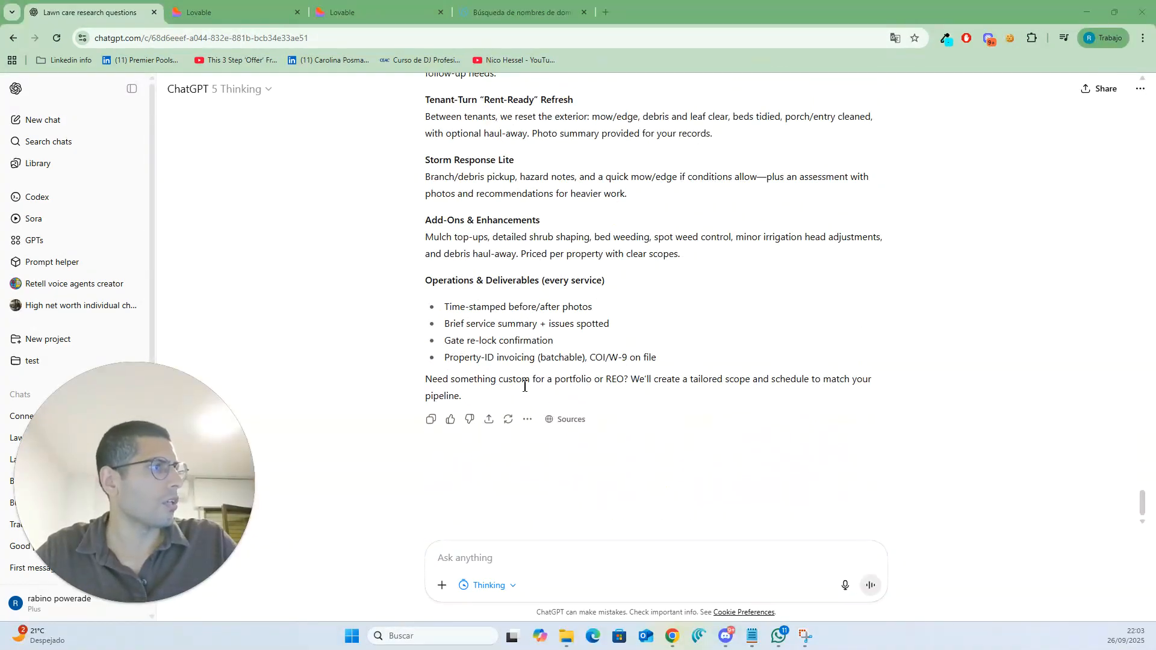
drag(662, 359, 426, 322)
scroll(518, 338, up, 12)
right_click(436, 320)
click(473, 339)
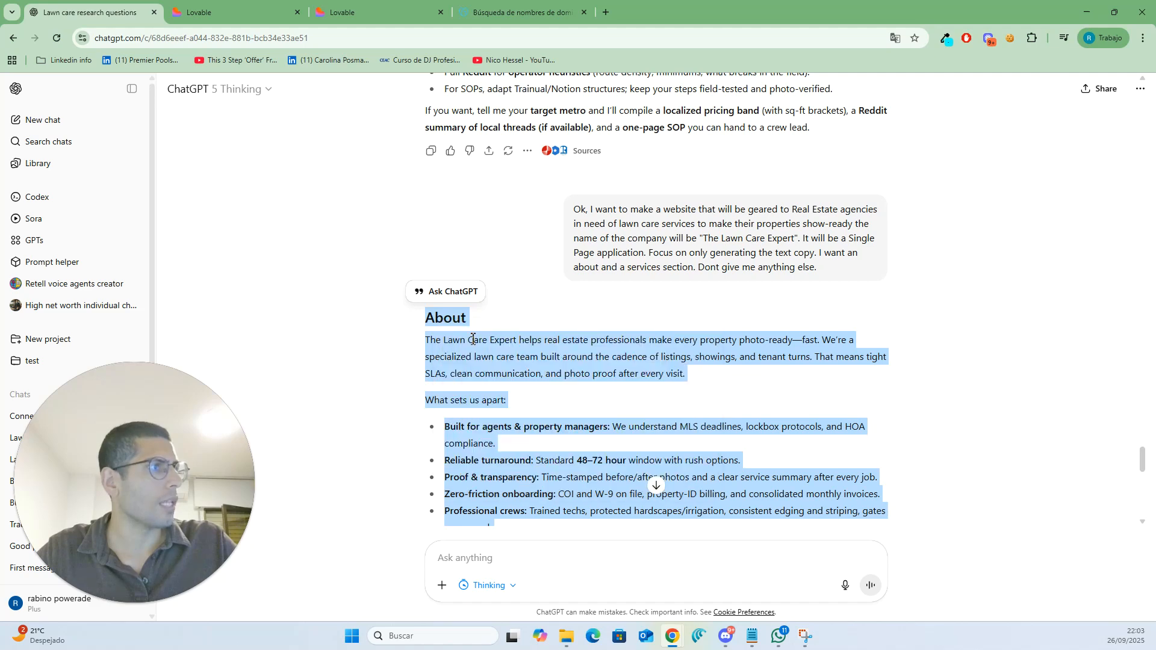
- Paste the copy into a new Notepad document and prefix the About and Services headings with #
drag(0, 229, 483, 2)
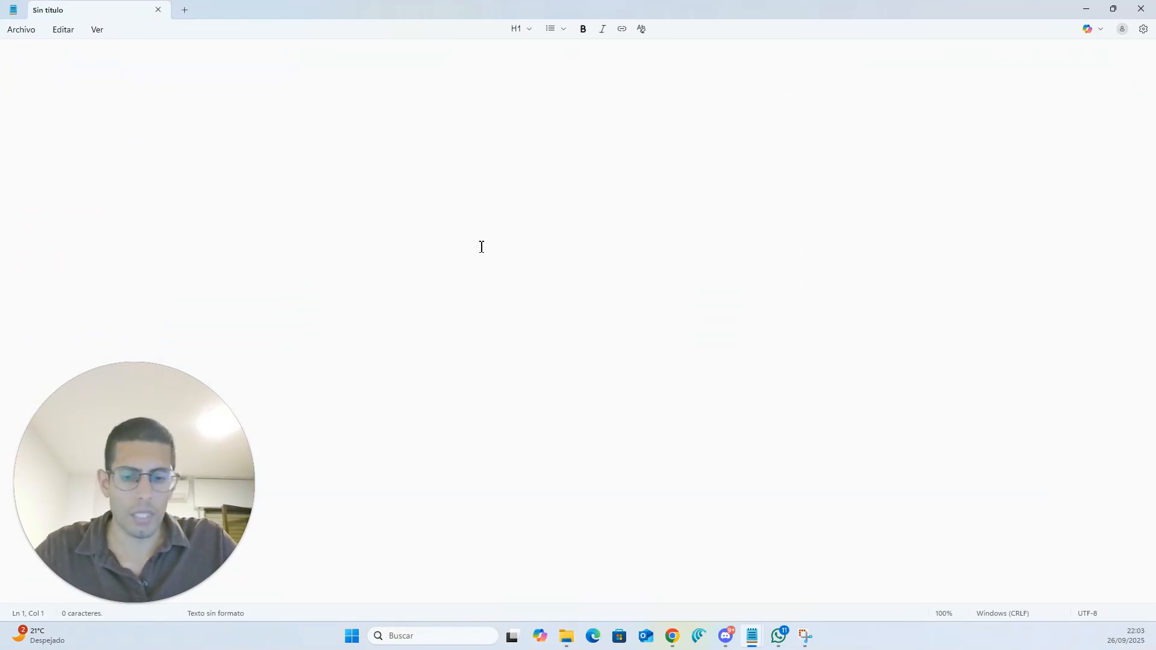
key(ctrl+v)
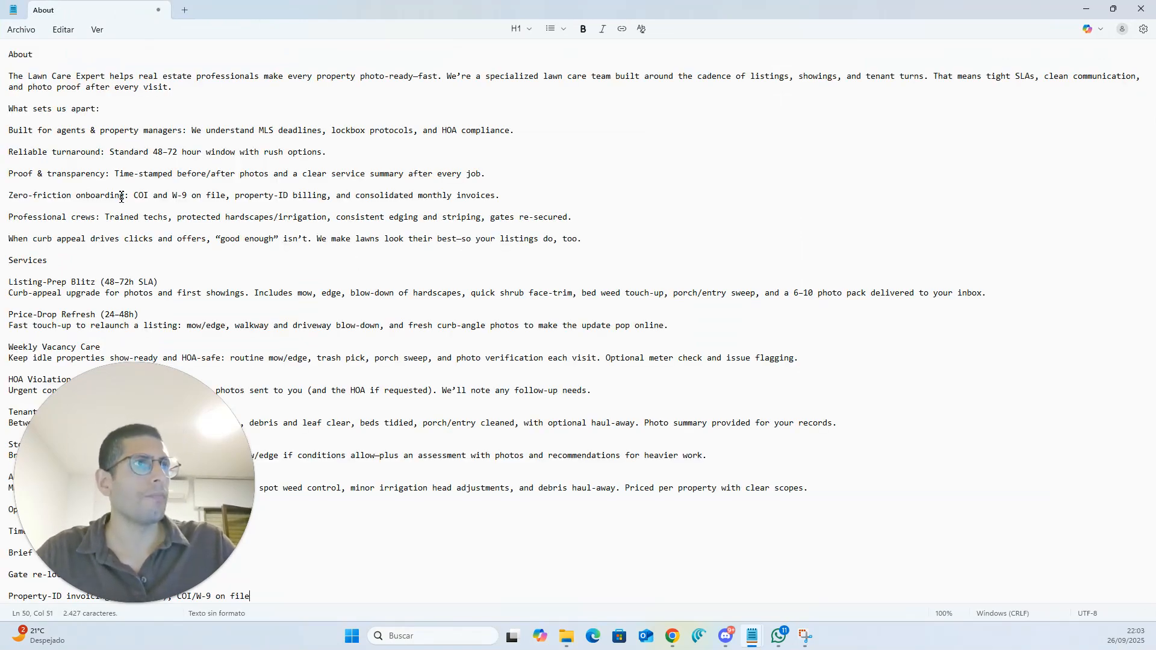
click(11, 60)
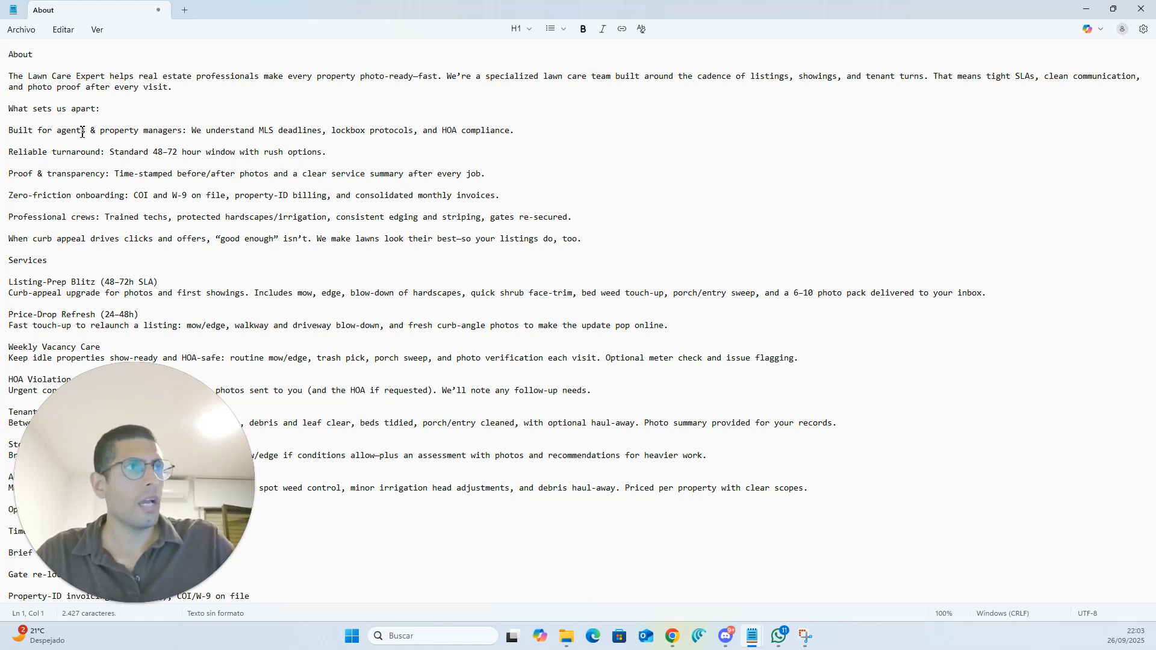
text(#)
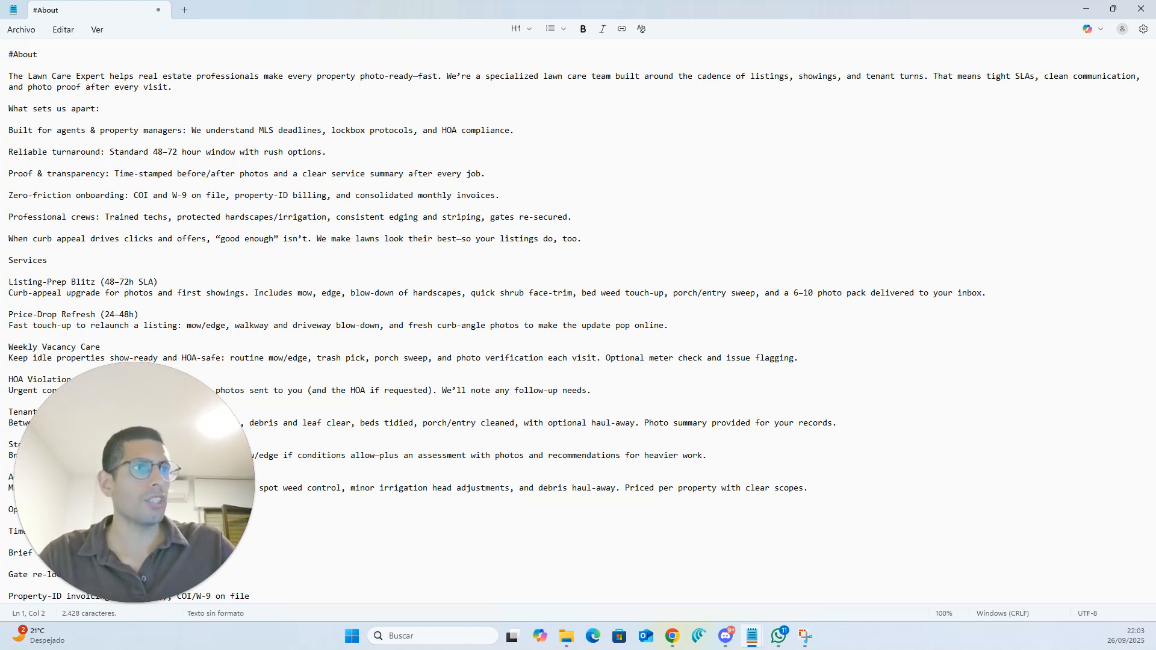
double_click(12, 263)
click(11, 262)
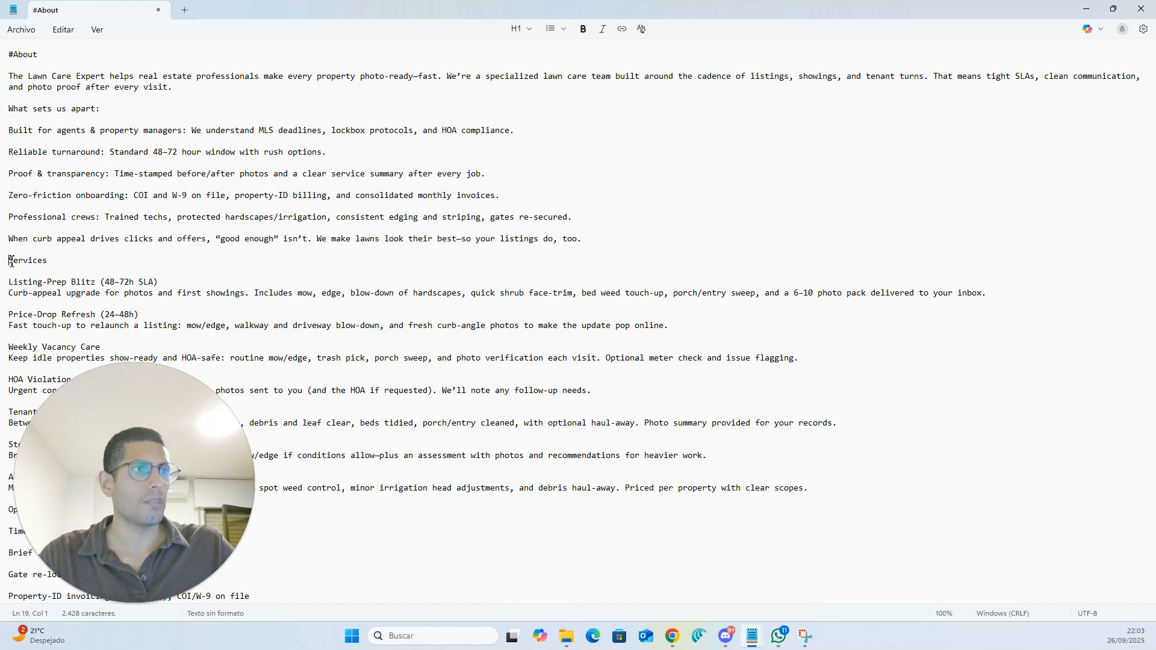
text(#)
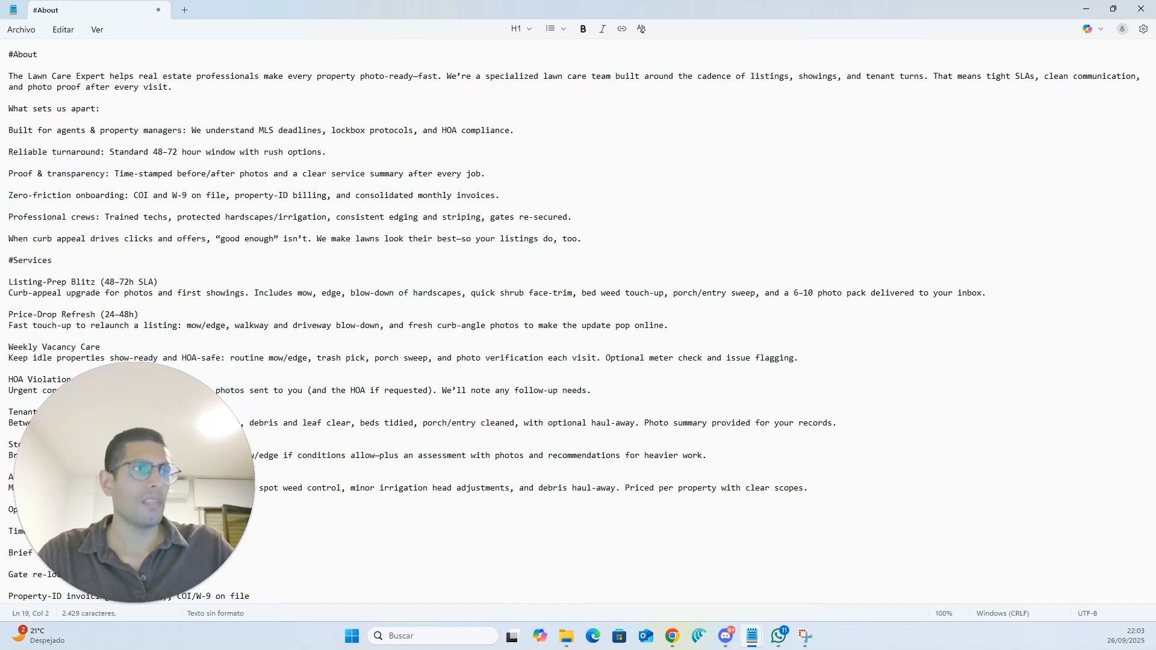
double_click(11, 259)
click(25, 269)
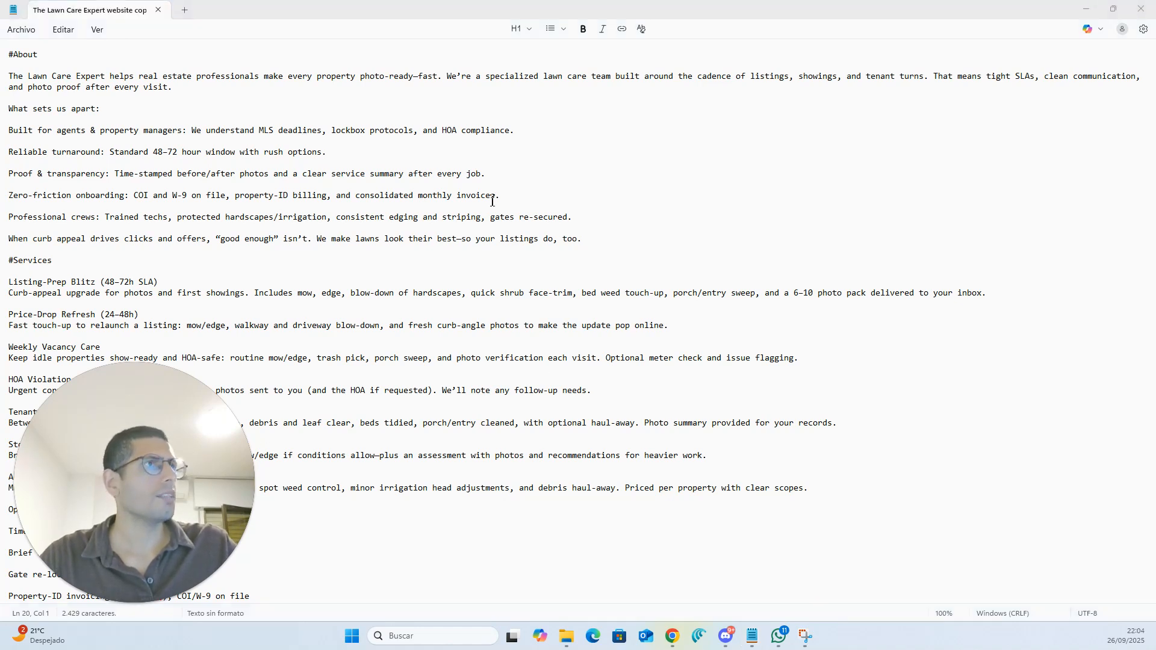
click(1088, 11)
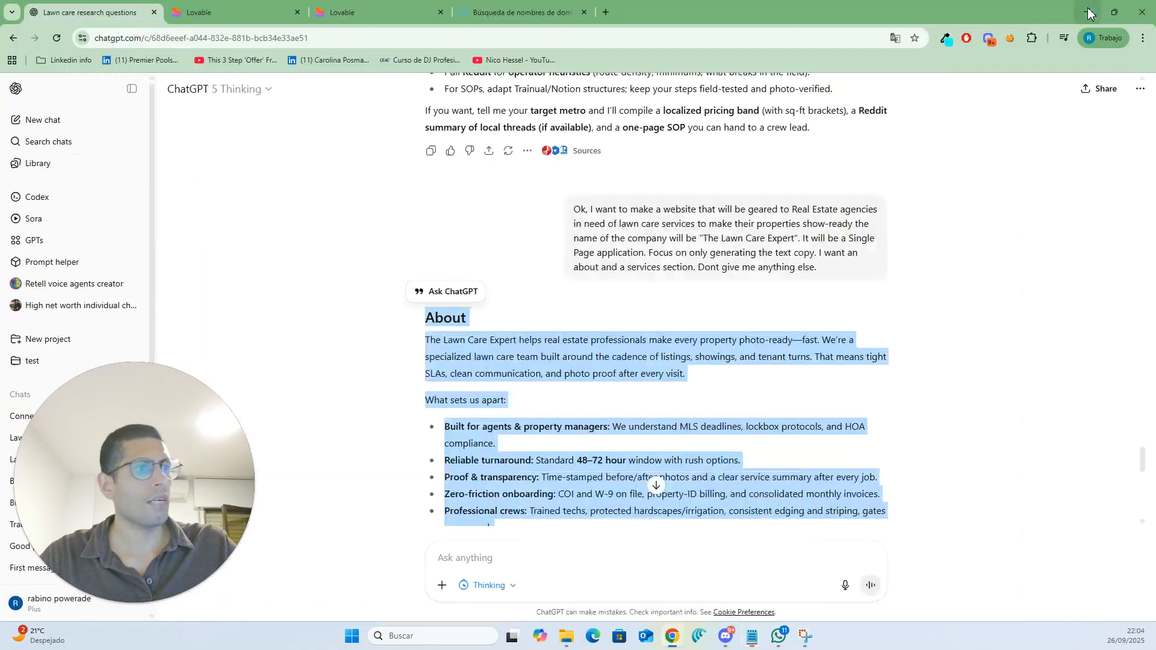
- Ask ChatGPT to also make a logo for this website
scroll(527, 501, down, 13)
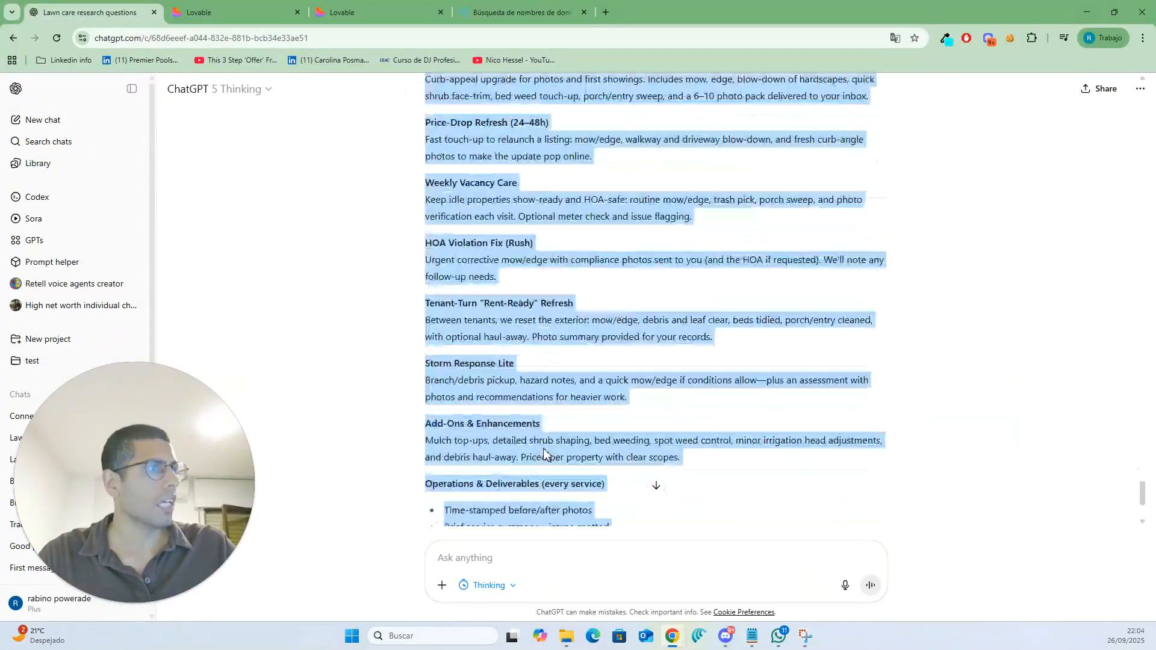
click(543, 558)
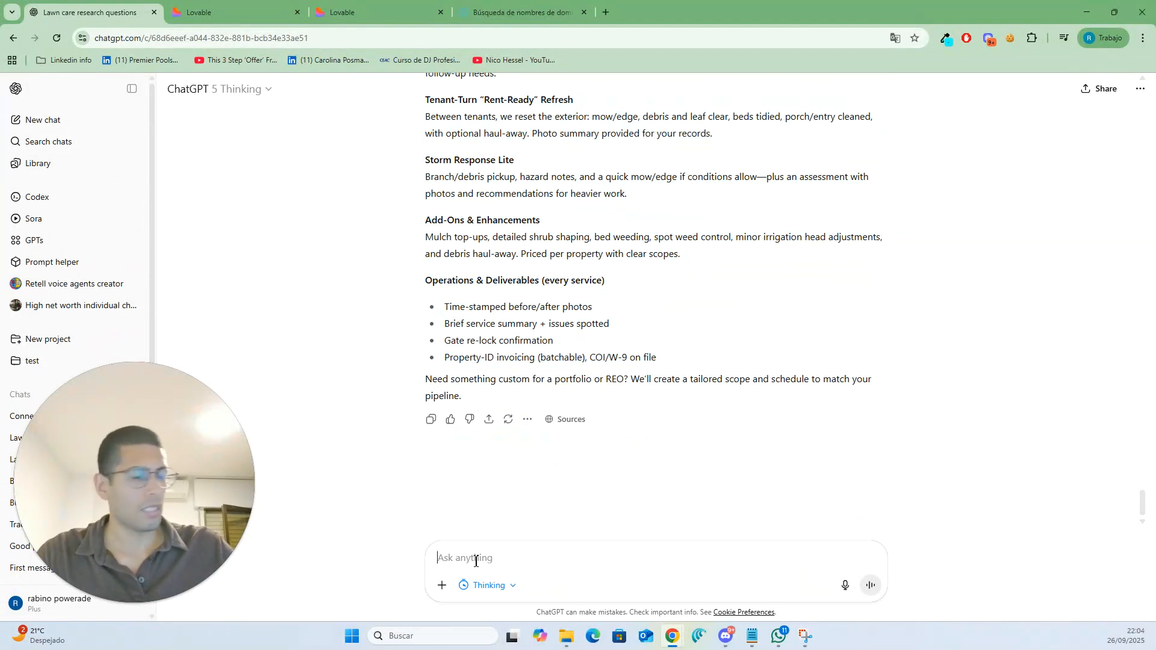
text(So can )
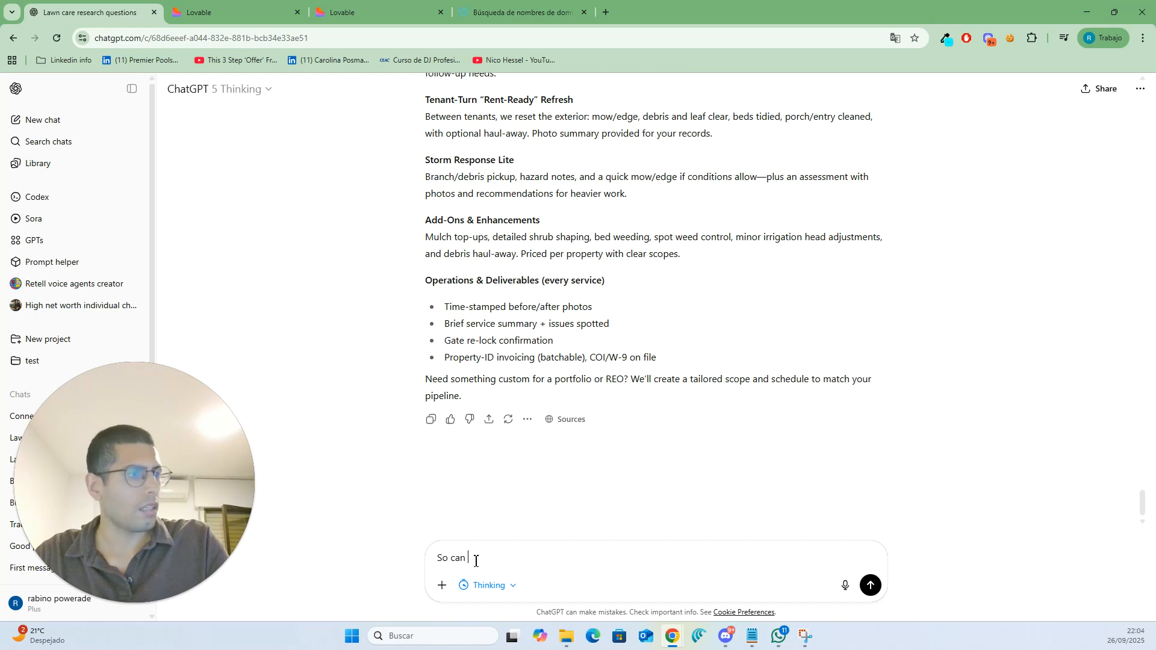
text(you also me)
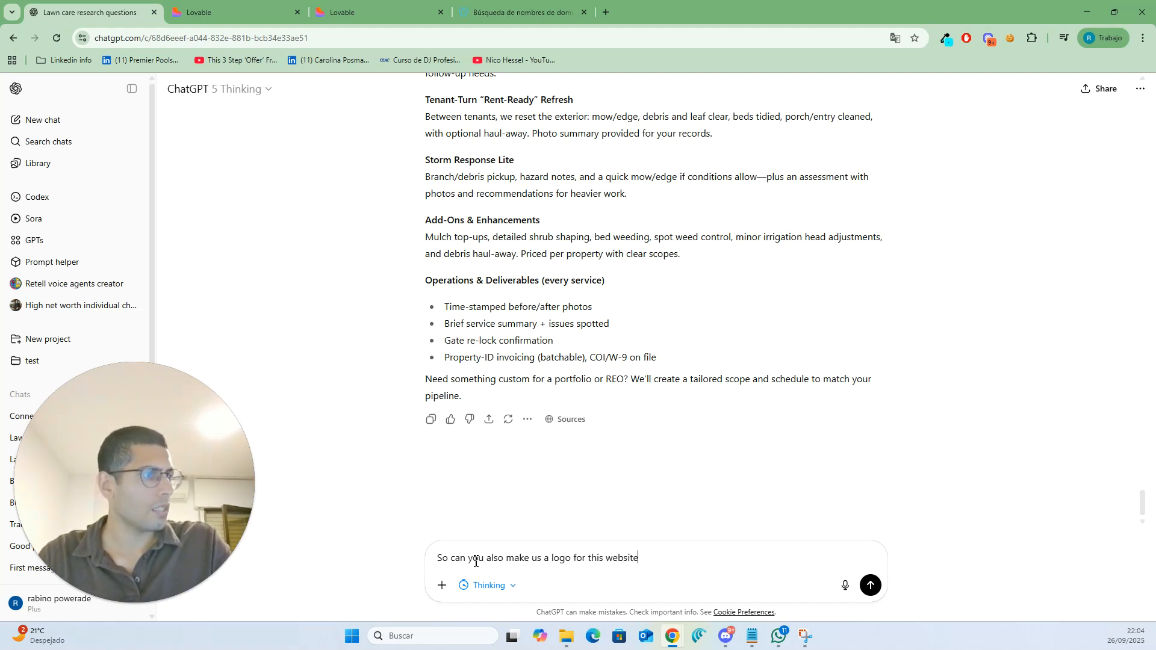
key(Return)
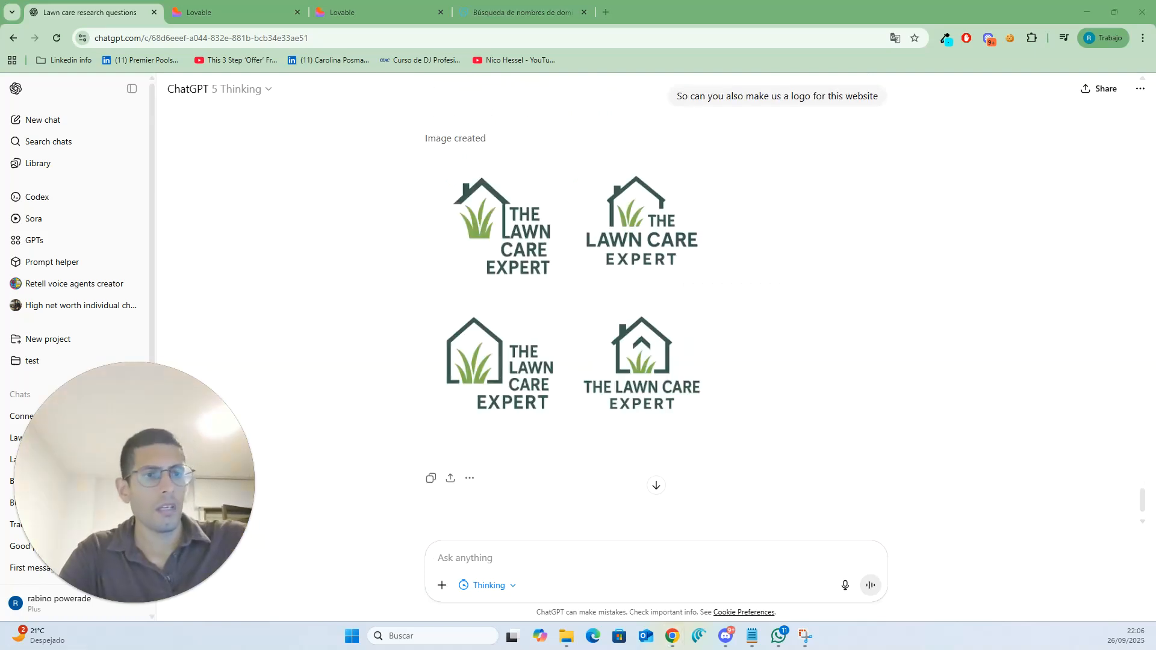
- Download the generated logo image and open the downloaded file
mouse_move(652, 438)
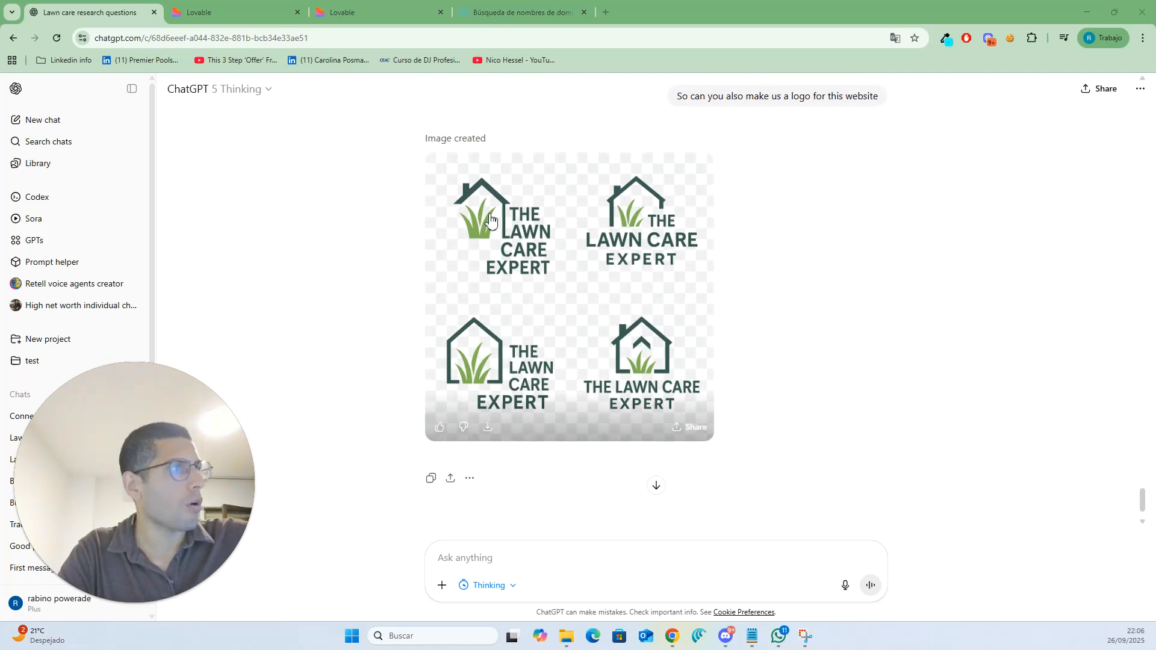
click(492, 429)
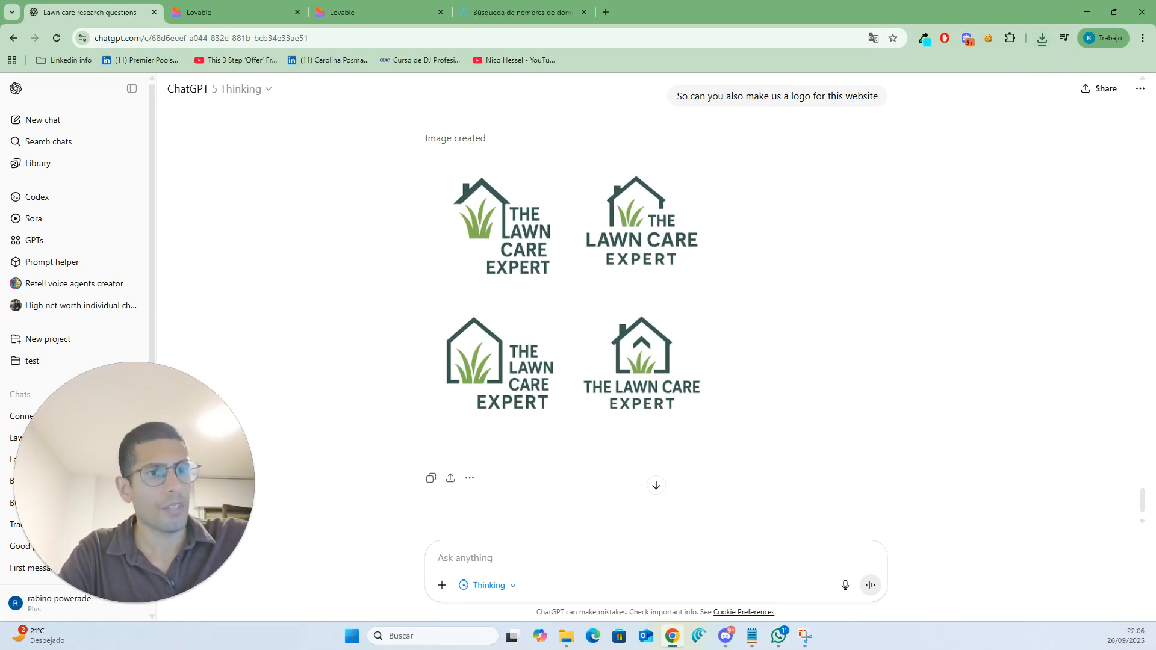
click(1042, 38)
click(972, 106)
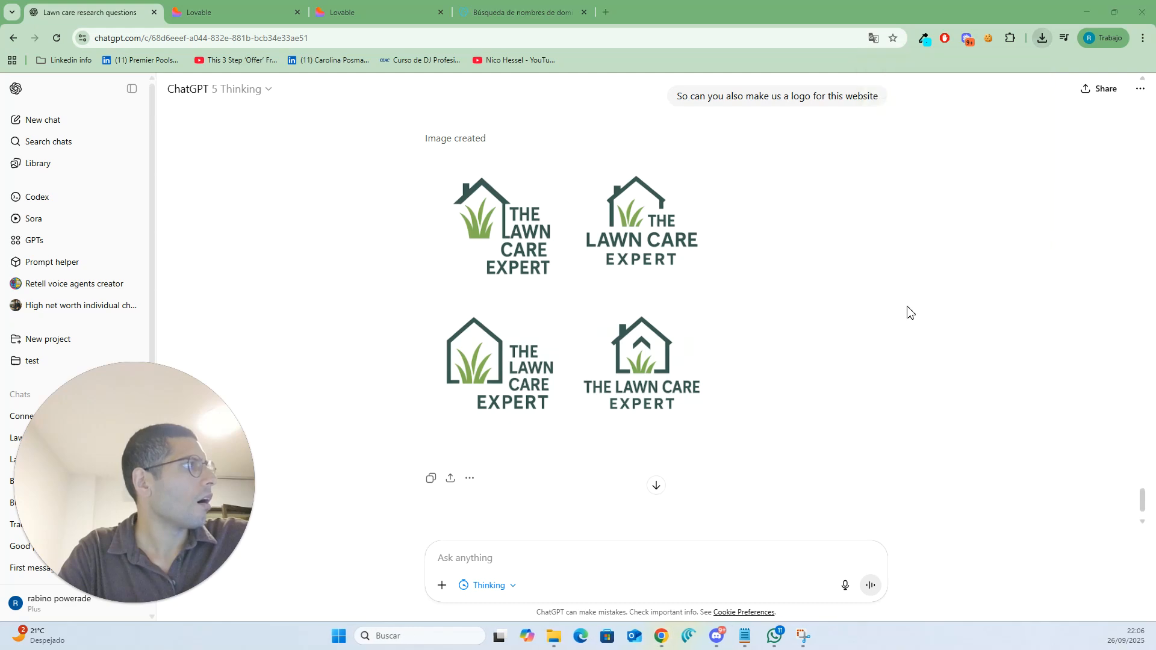
- Crop the logo image down to the top-right logo variant in the photo editor
drag(0, 181, 584, 2)
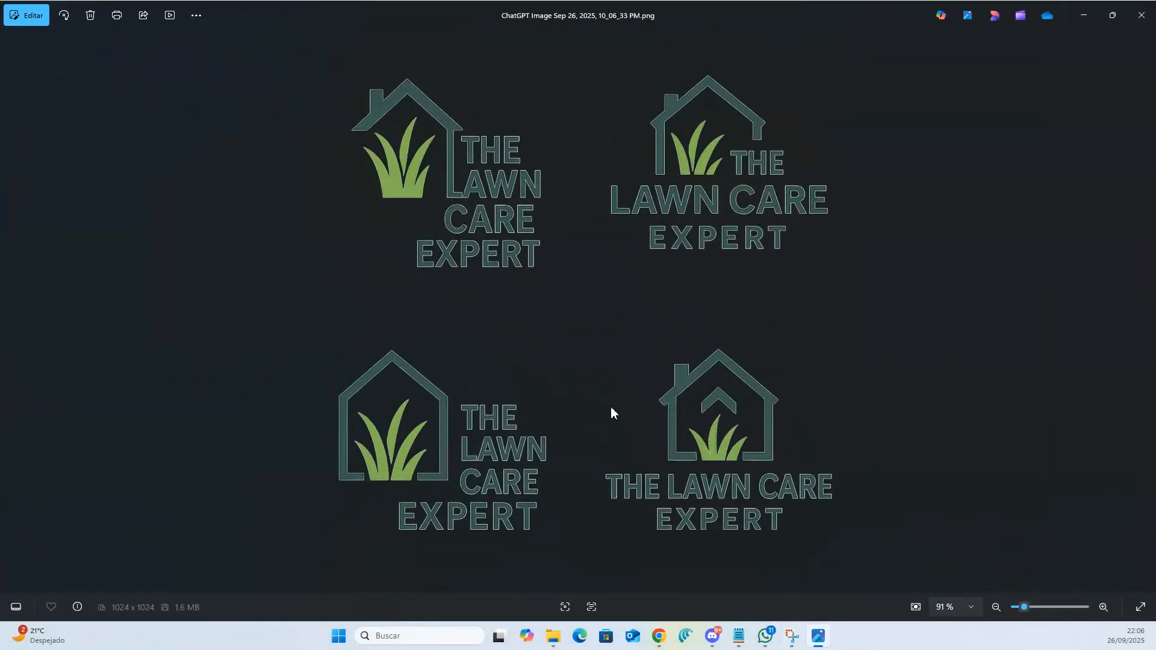
drag(682, 15, 688, 80)
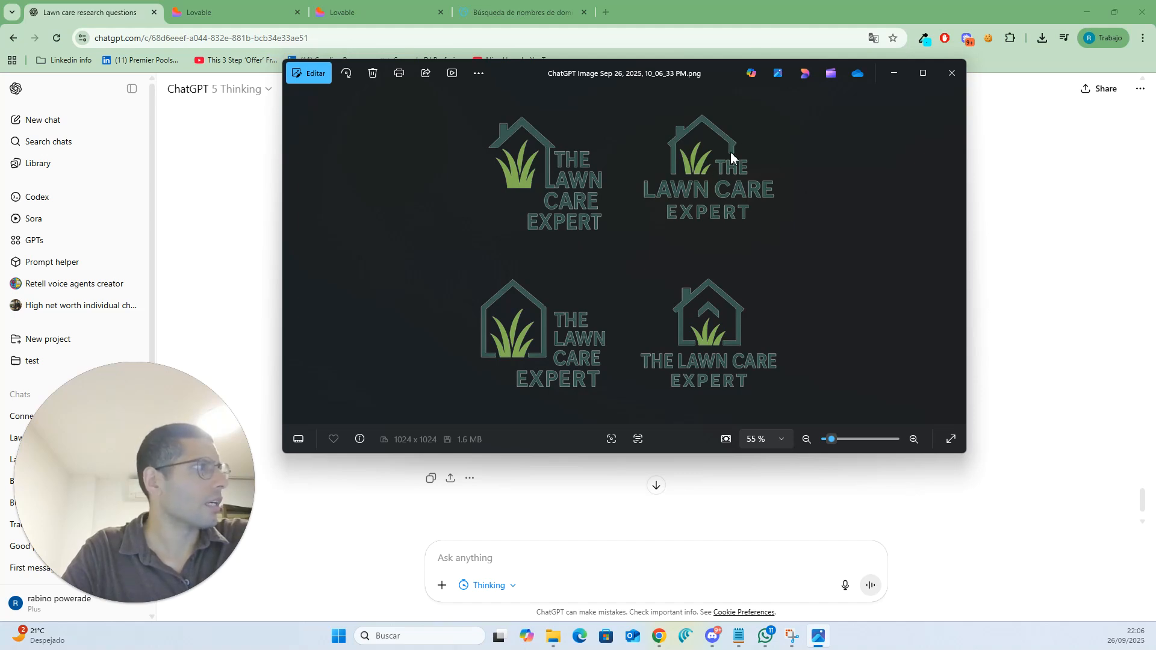
click(309, 73)
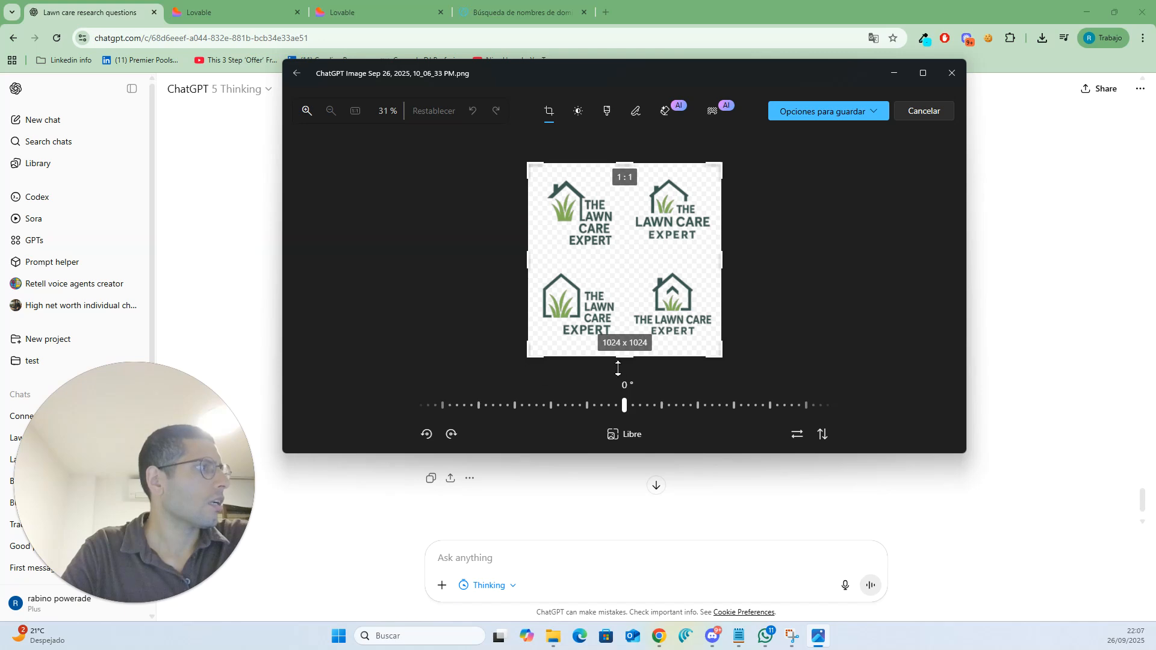
drag(622, 360, 638, 265)
drag(437, 255, 617, 238)
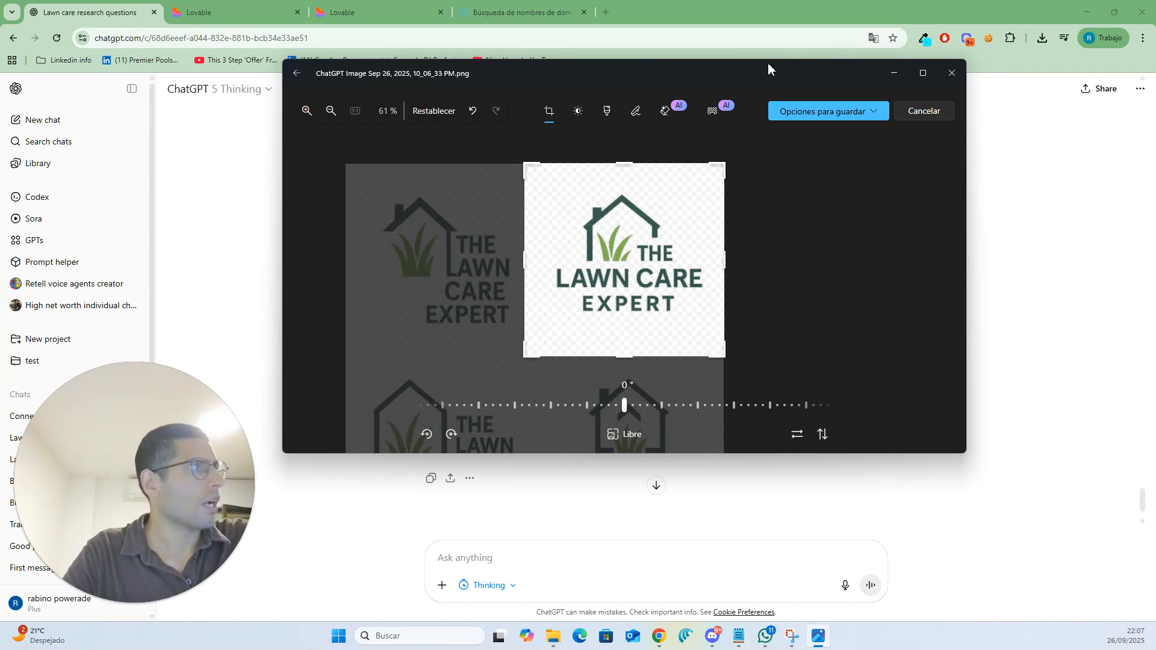
drag(768, 71, 769, 0)
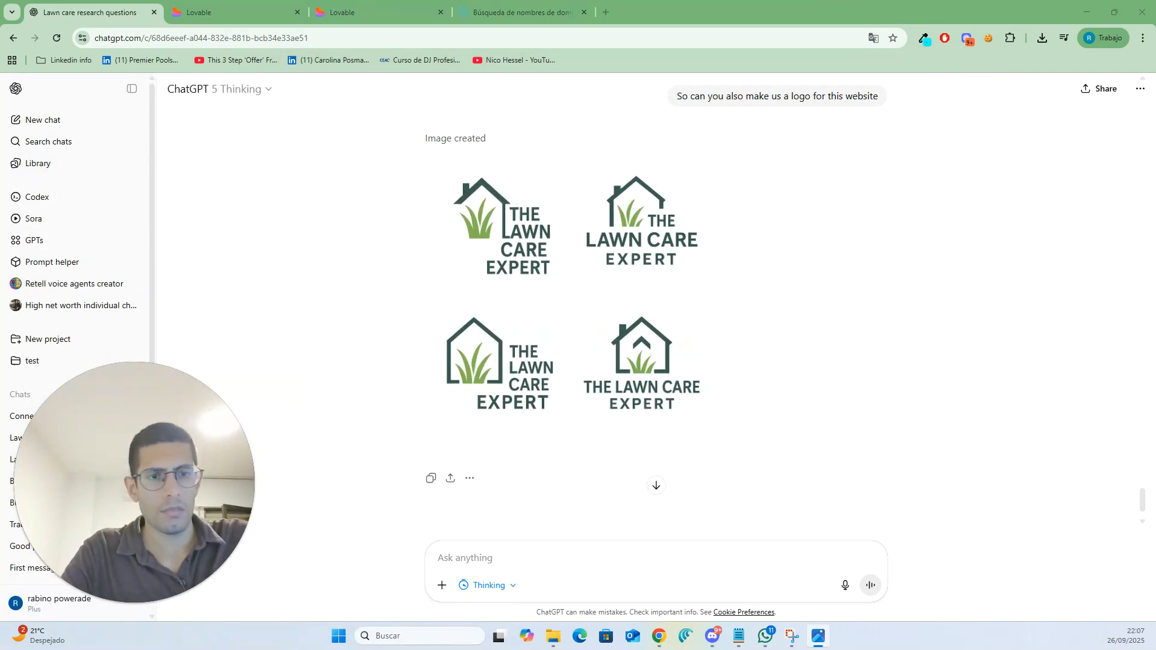
- Move the logo image into the "Lawn care expert website" folder next to the website copy file
key(alt+Tab)
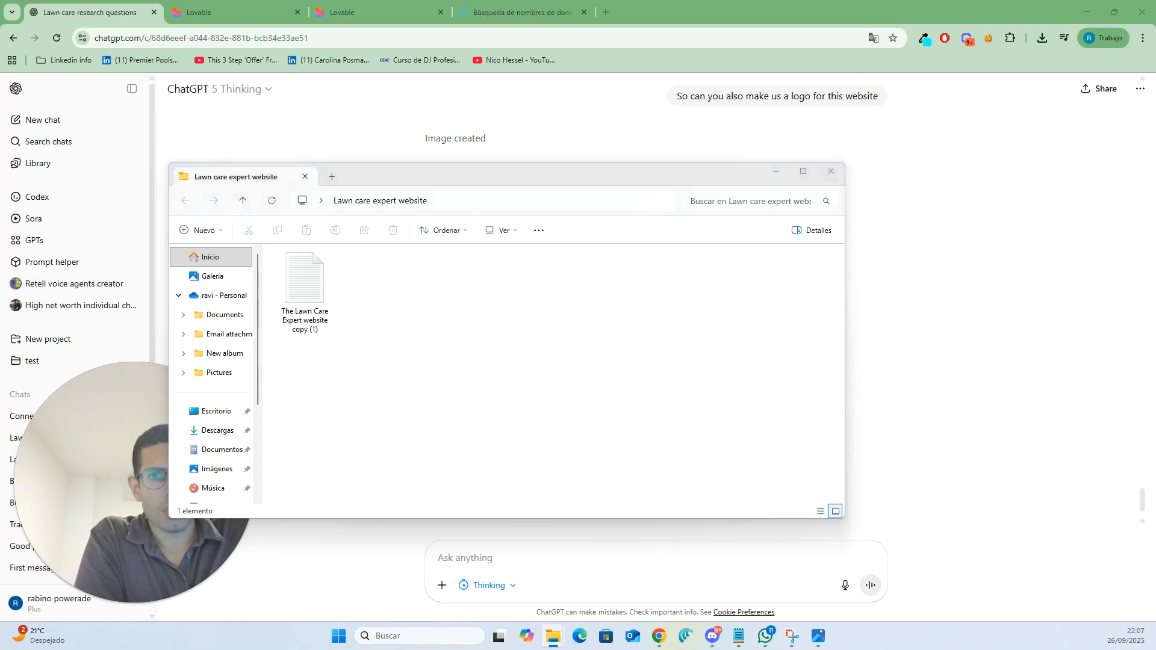
drag(9, 324, 498, 392)
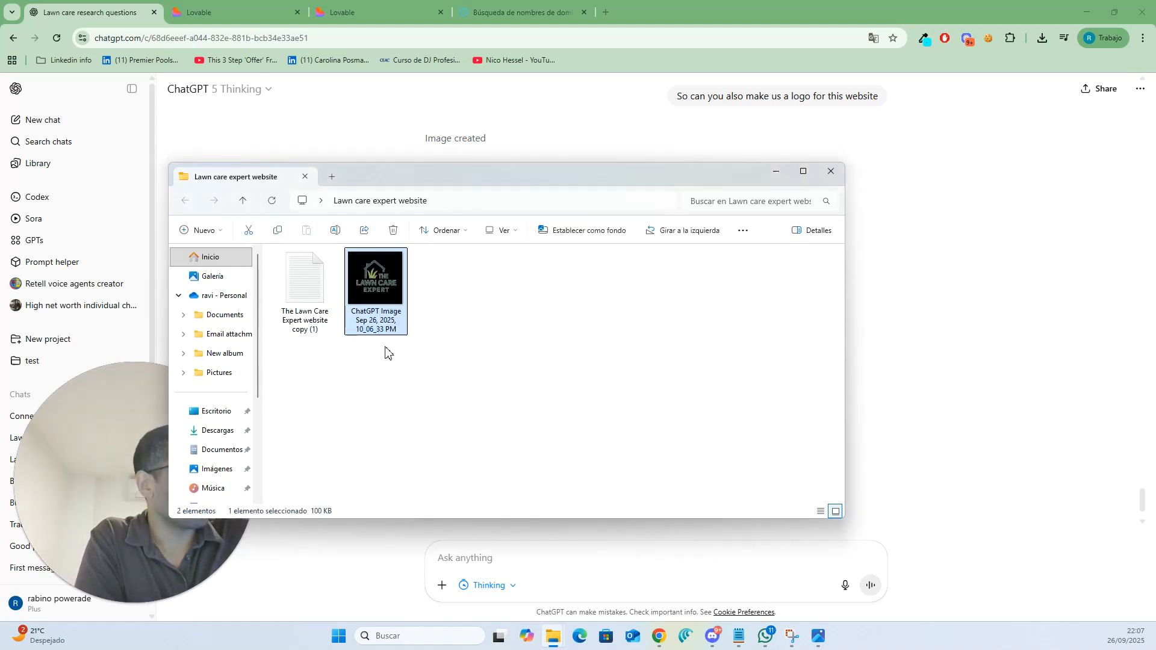
- Rename the downloaded logo image to "The Lawn Care Expert Logo"
click(390, 331)
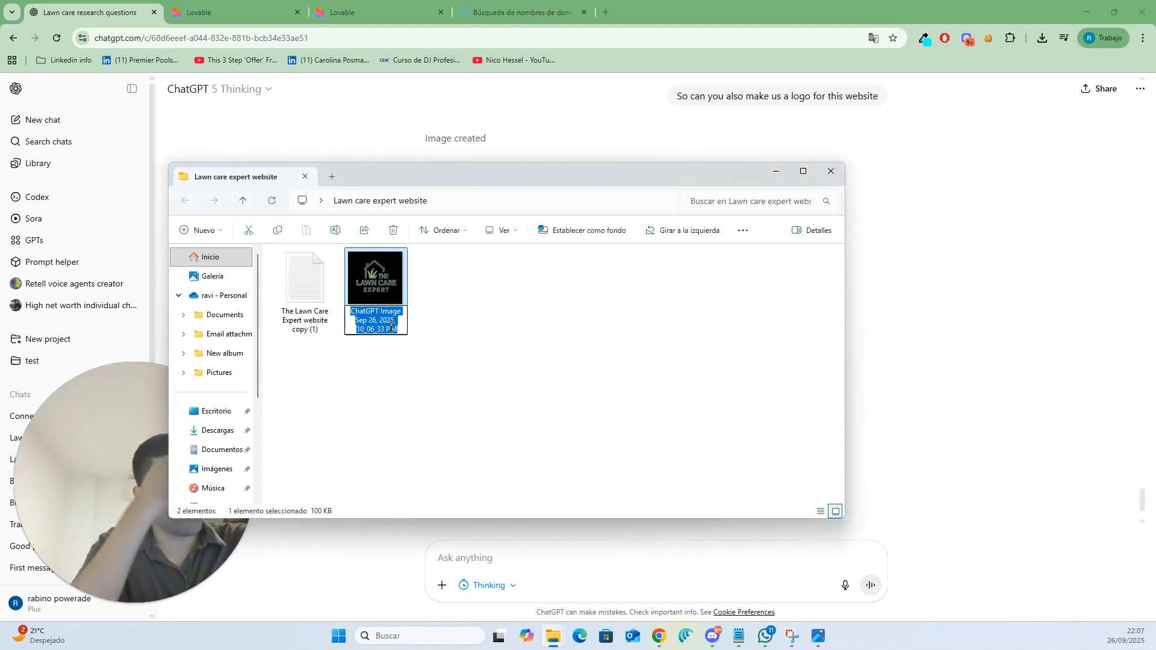
text(The Lawn Care Expert Logo)
key(Return)
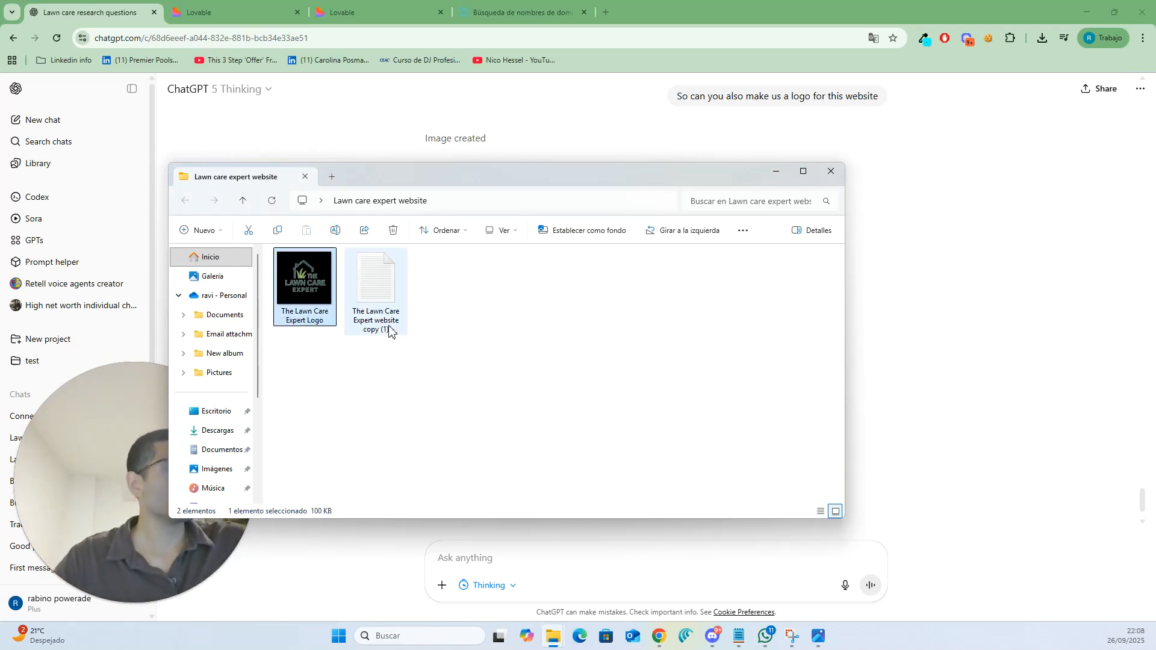
drag(643, 189, 821, 136)
click(533, 316)
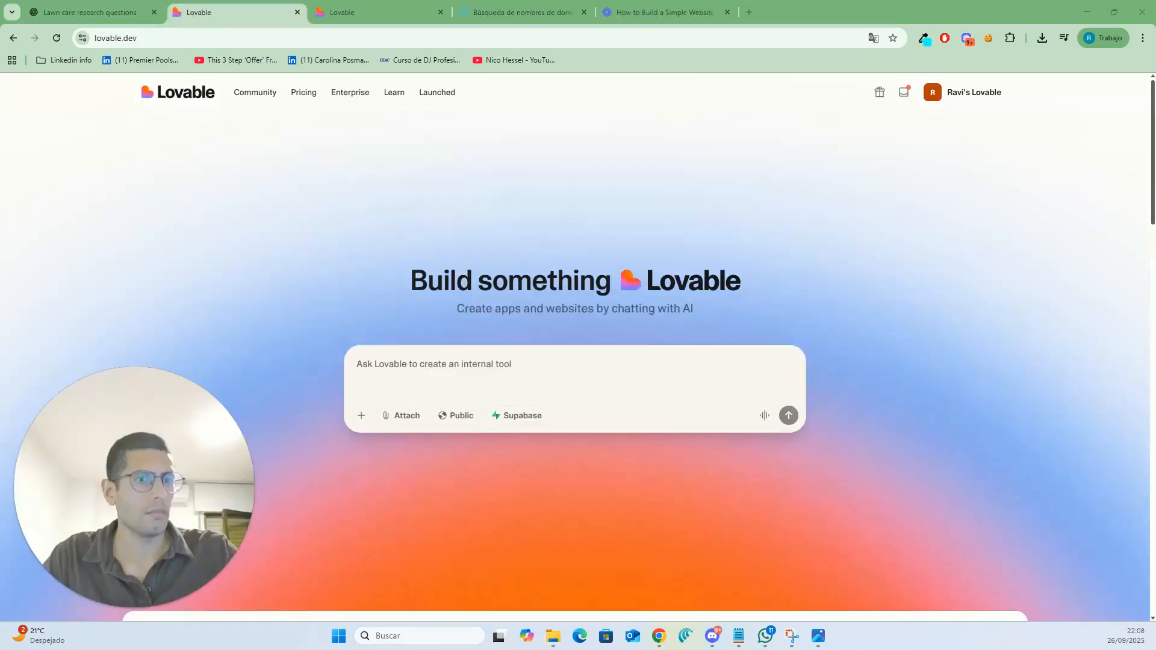
- Attach the logo image and the website copy file to a new Lovable prompt
click(378, 369)
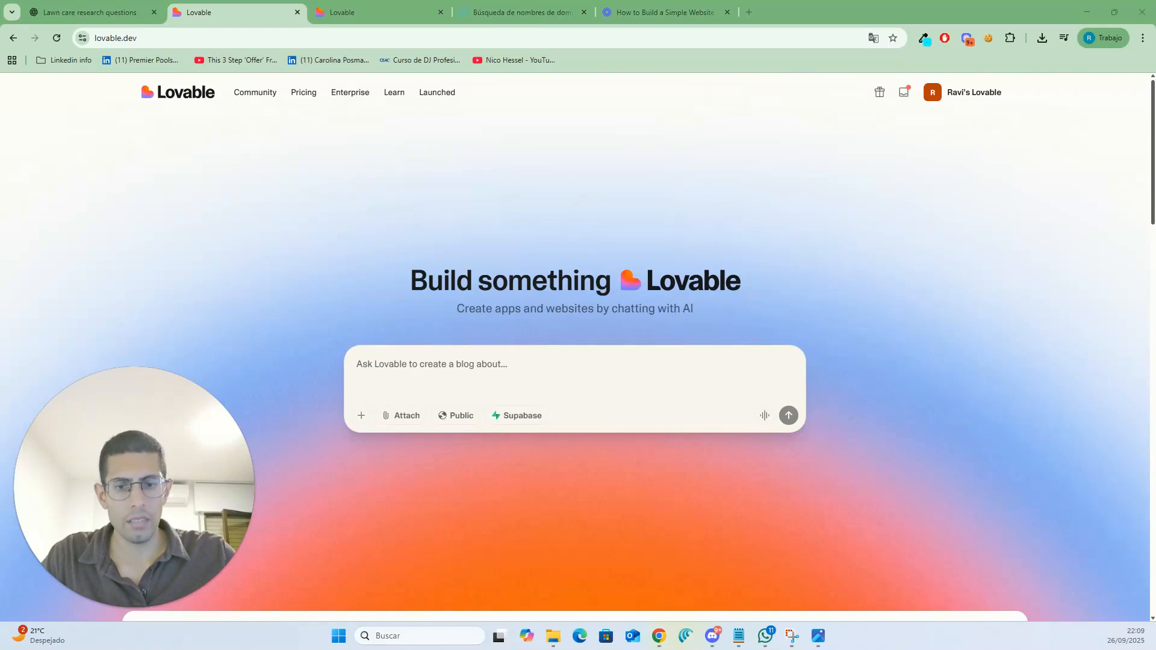
key(alt+Tab)
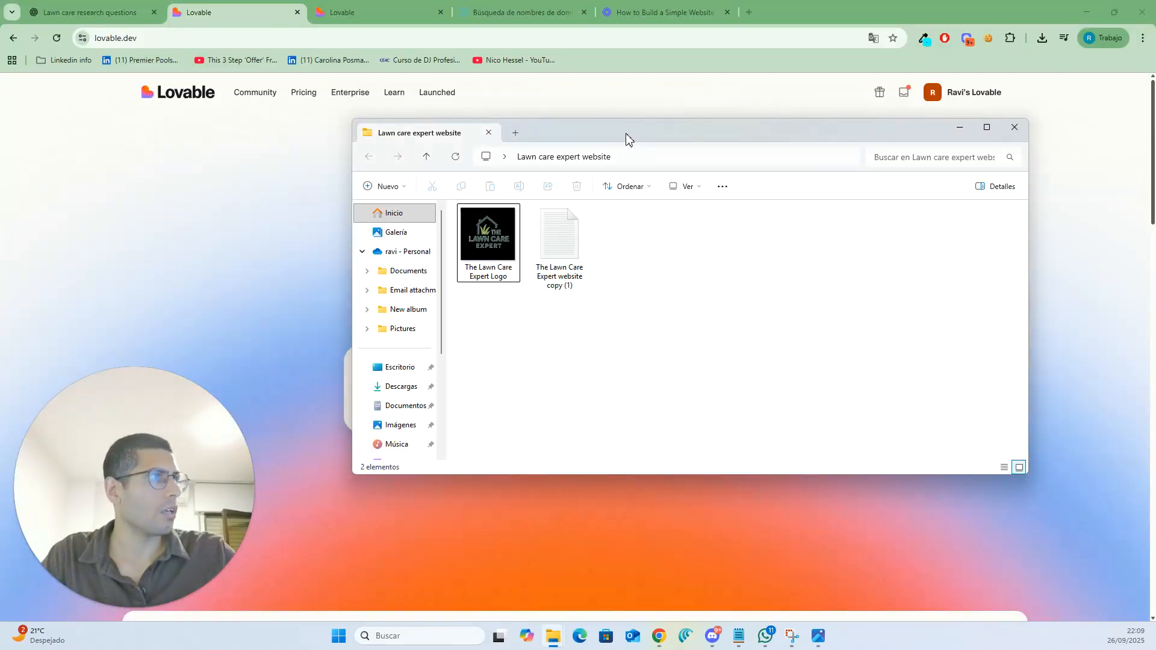
drag(627, 139, 0, 310)
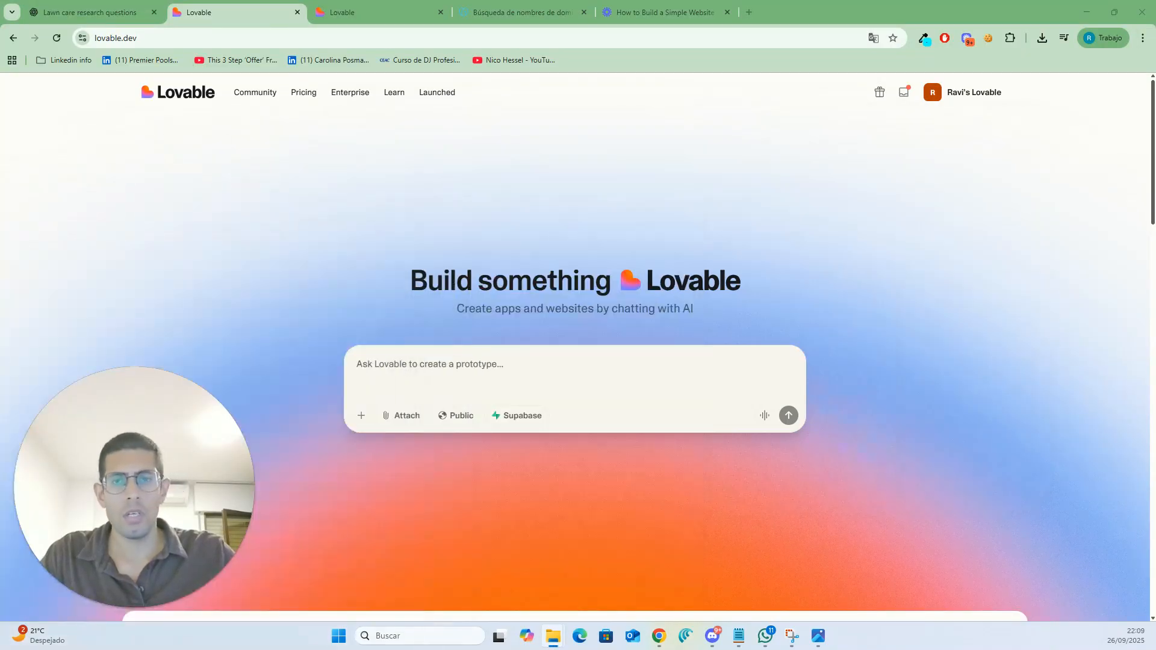
drag(0, 310, 546, 397)
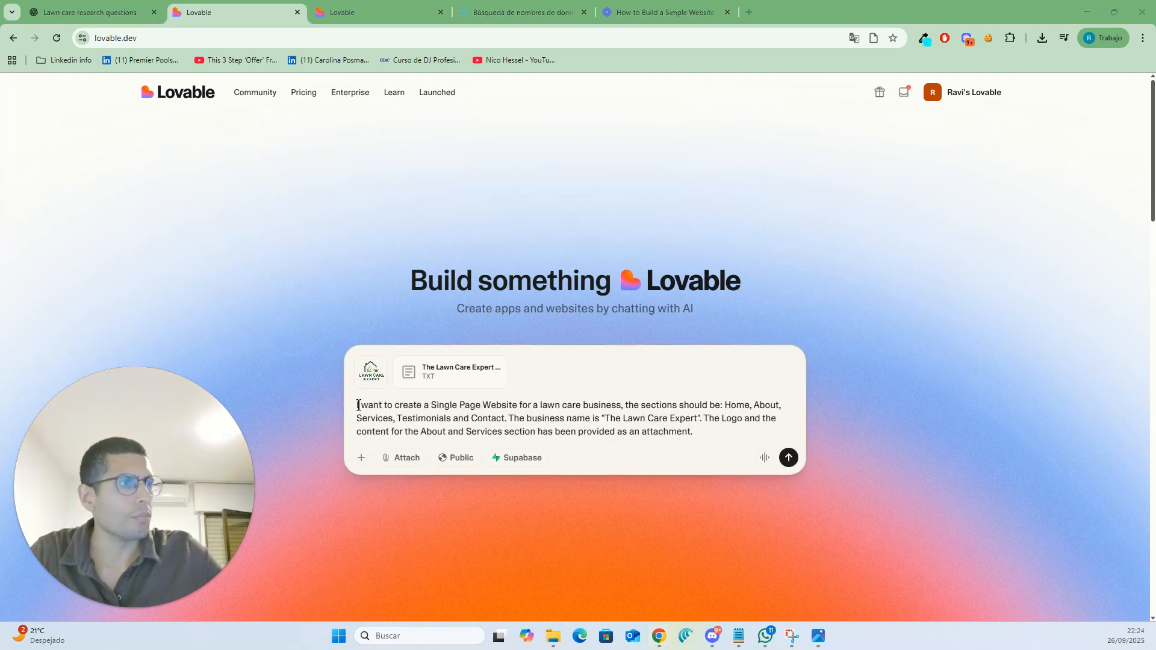
- Highlight the prompt's request for a single-page site and its list of sections
drag(358, 405, 562, 431)
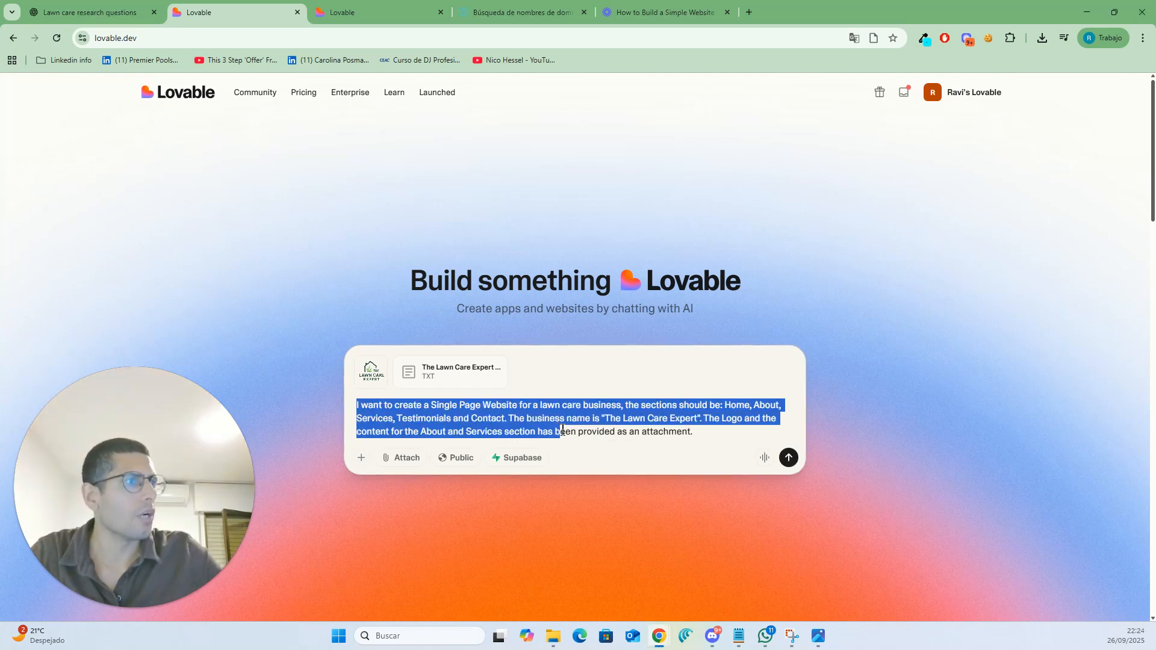
click(485, 407)
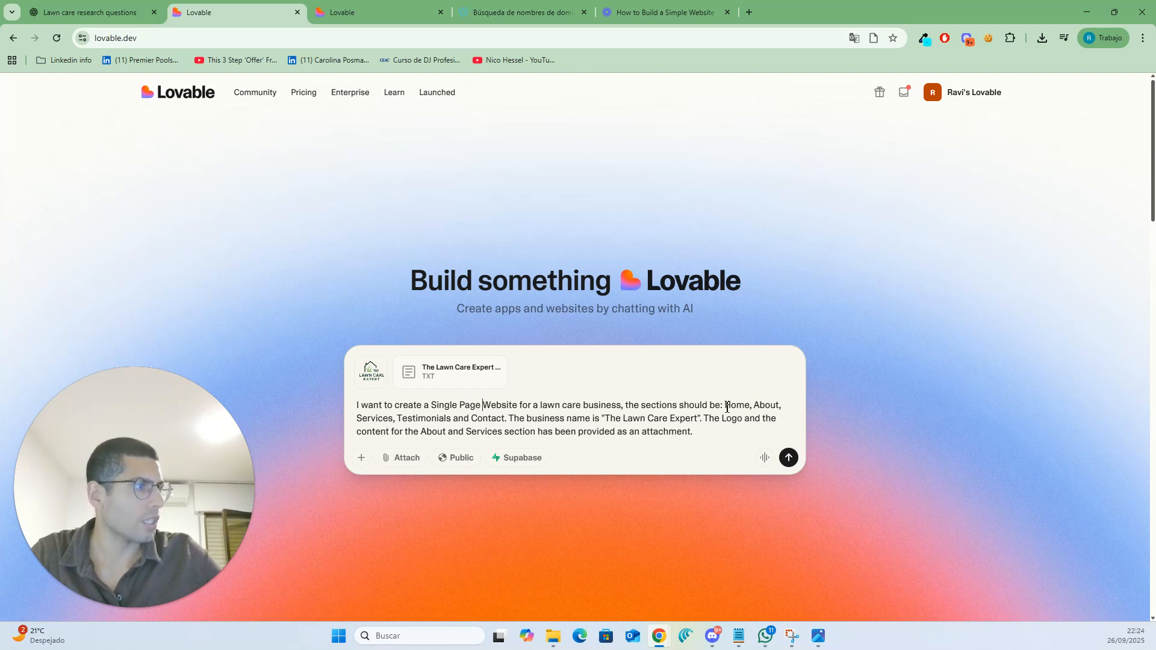
drag(726, 405, 521, 421)
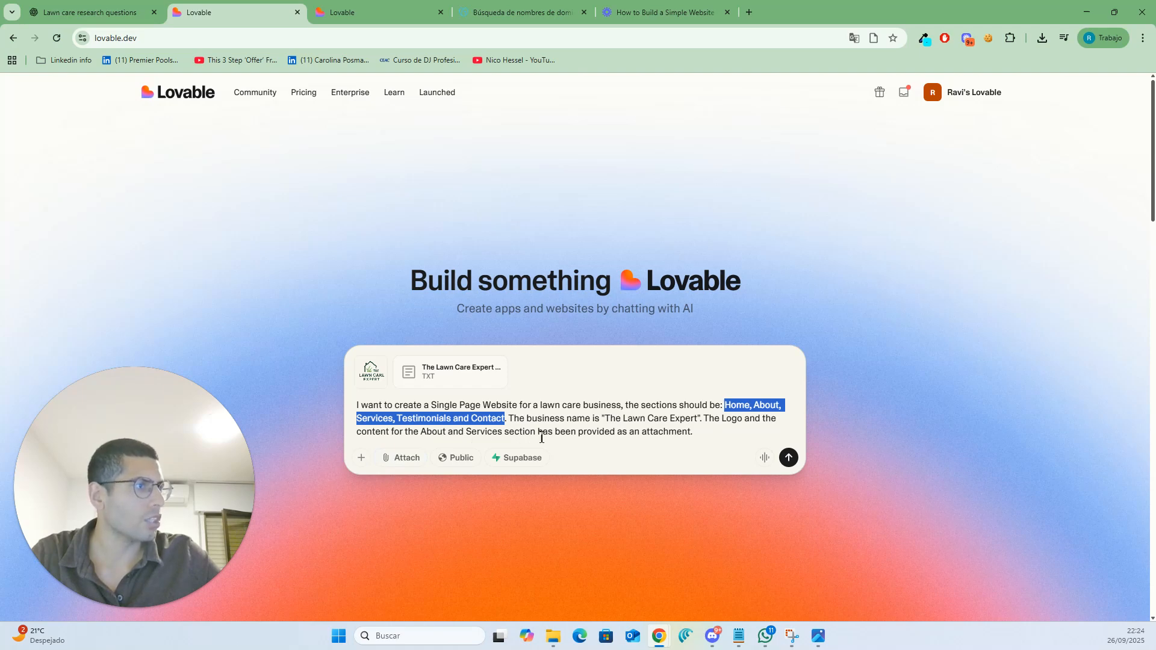
click(698, 434)
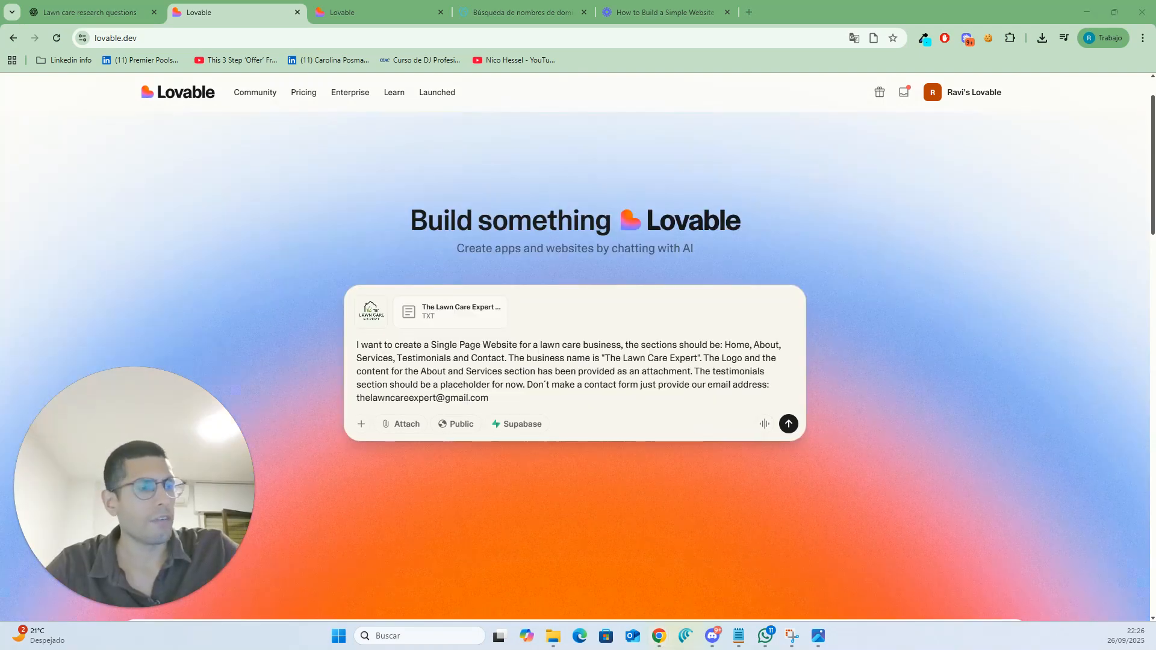
- Submit the prompt asking for a single-page lawn care site with placeholder testimonials and the business e-mail instead of a contact form
drag(360, 346, 550, 376)
click(572, 359)
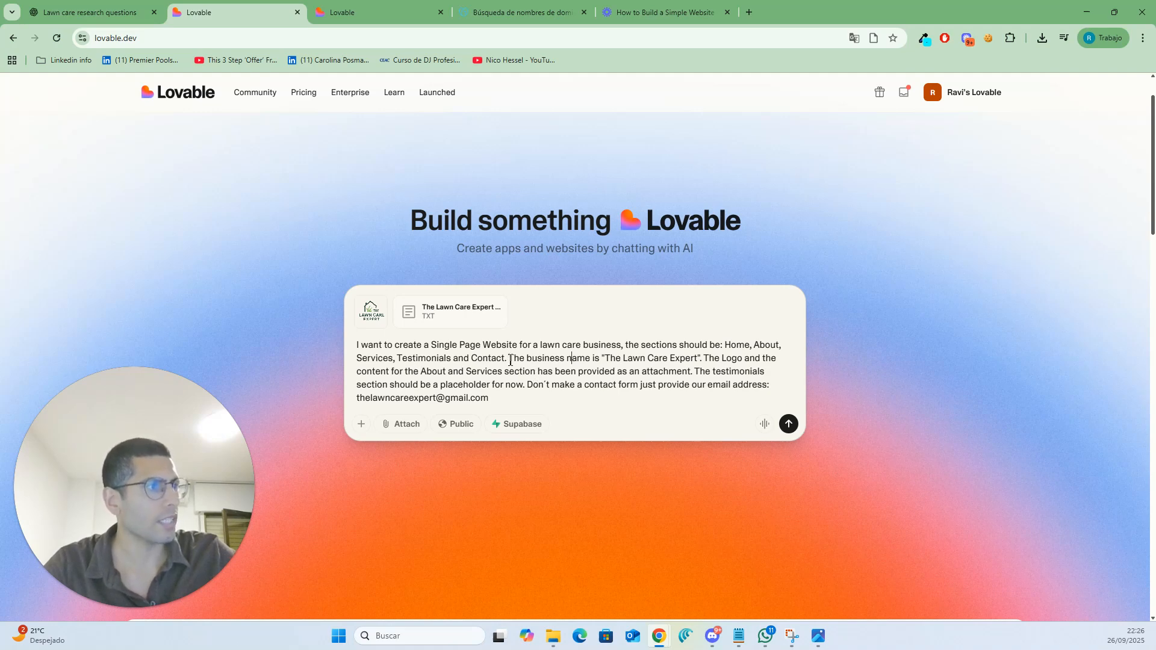
drag(515, 362, 595, 375)
click(624, 370)
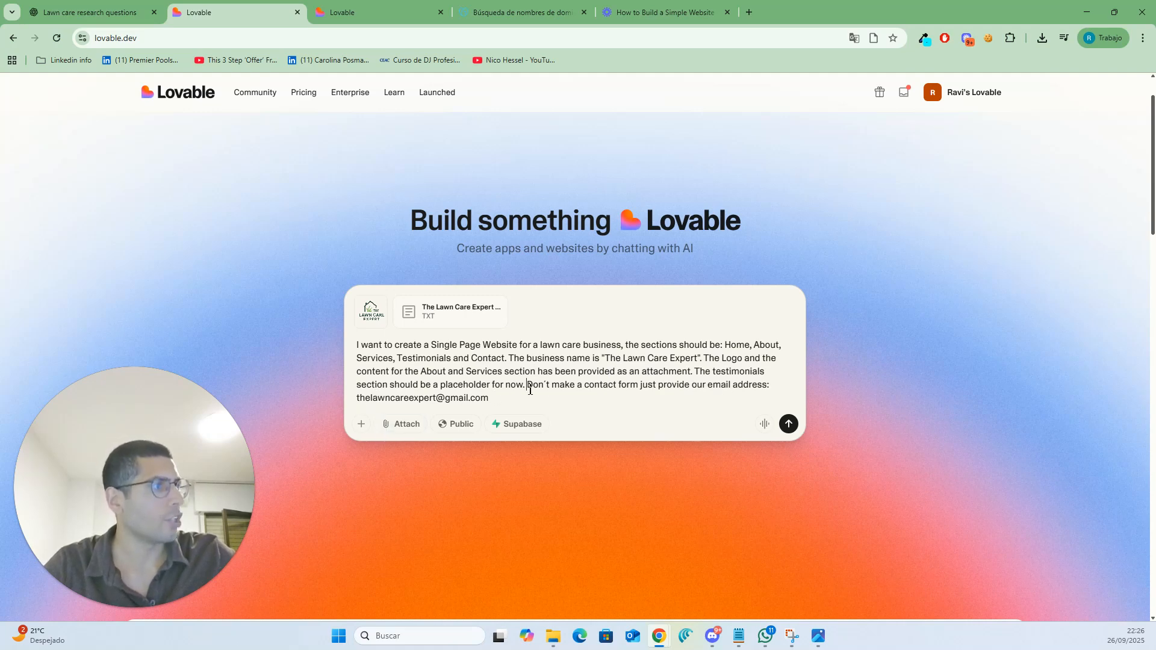
drag(598, 387, 685, 385)
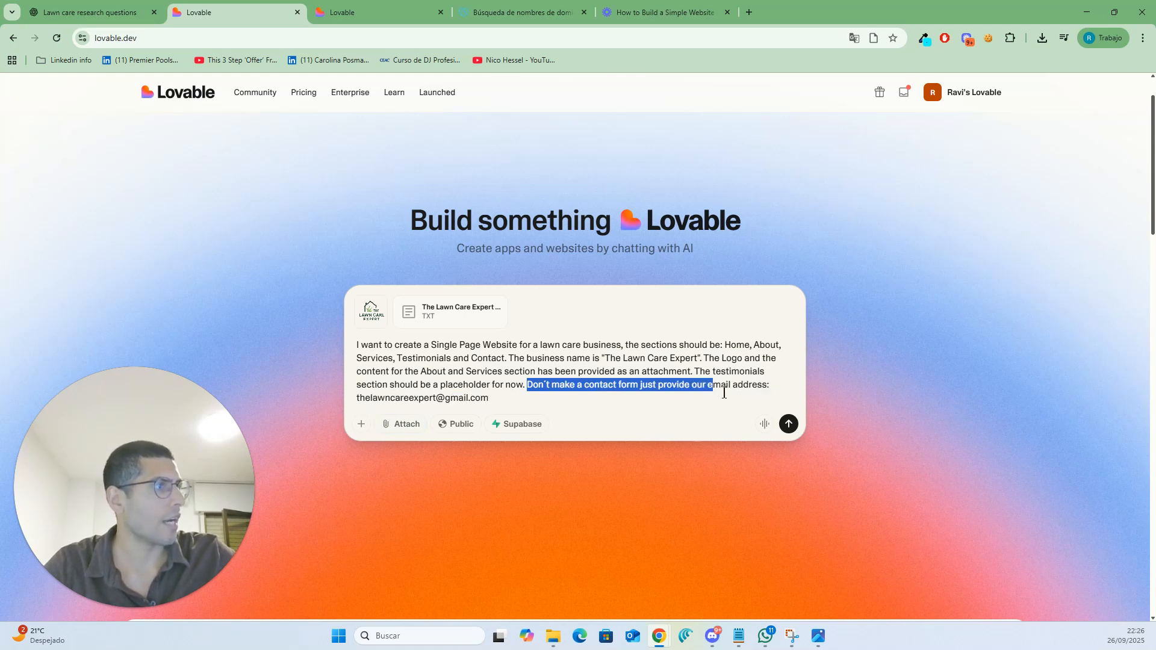
drag(779, 390, 788, 396)
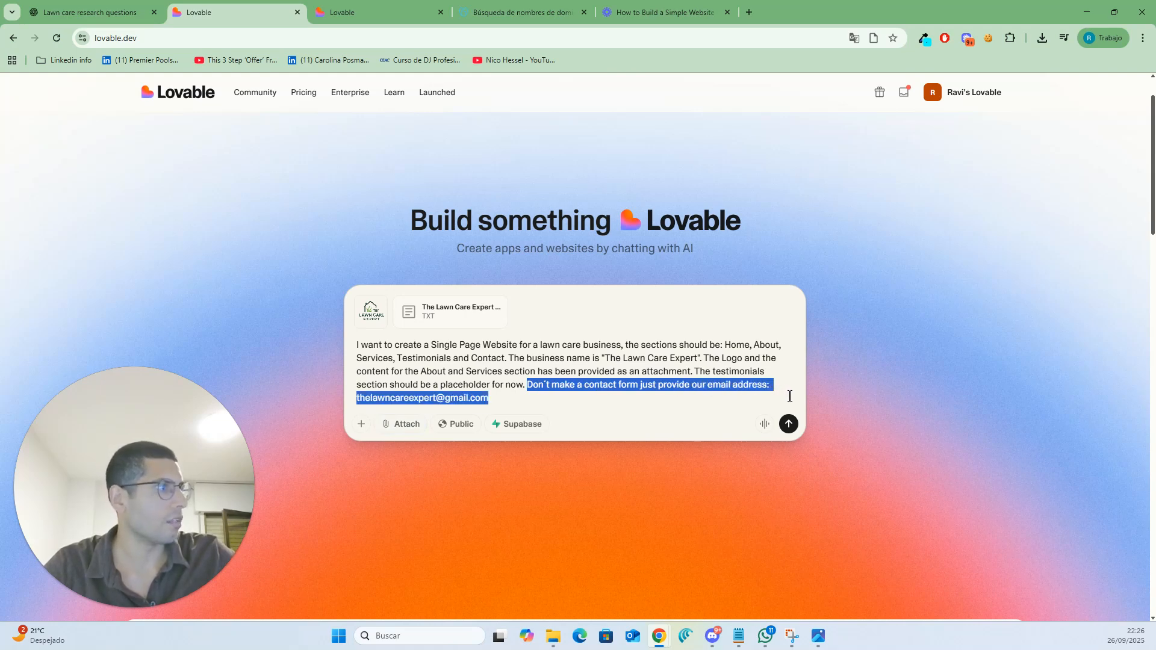
click(708, 398)
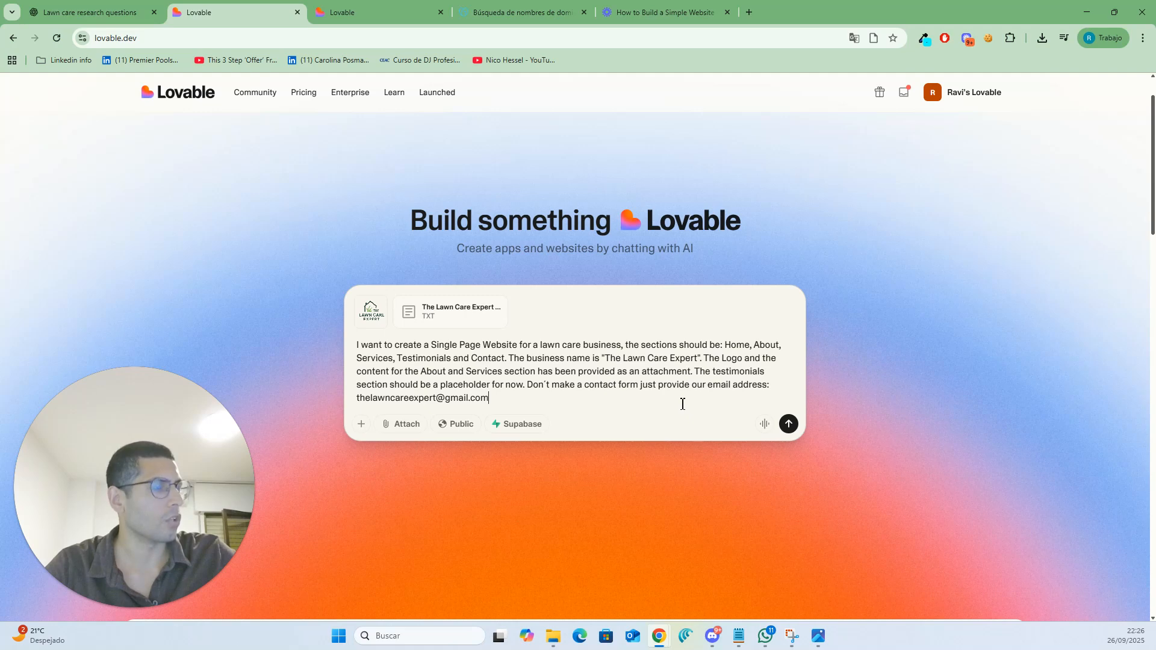
drag(489, 399, 374, 402)
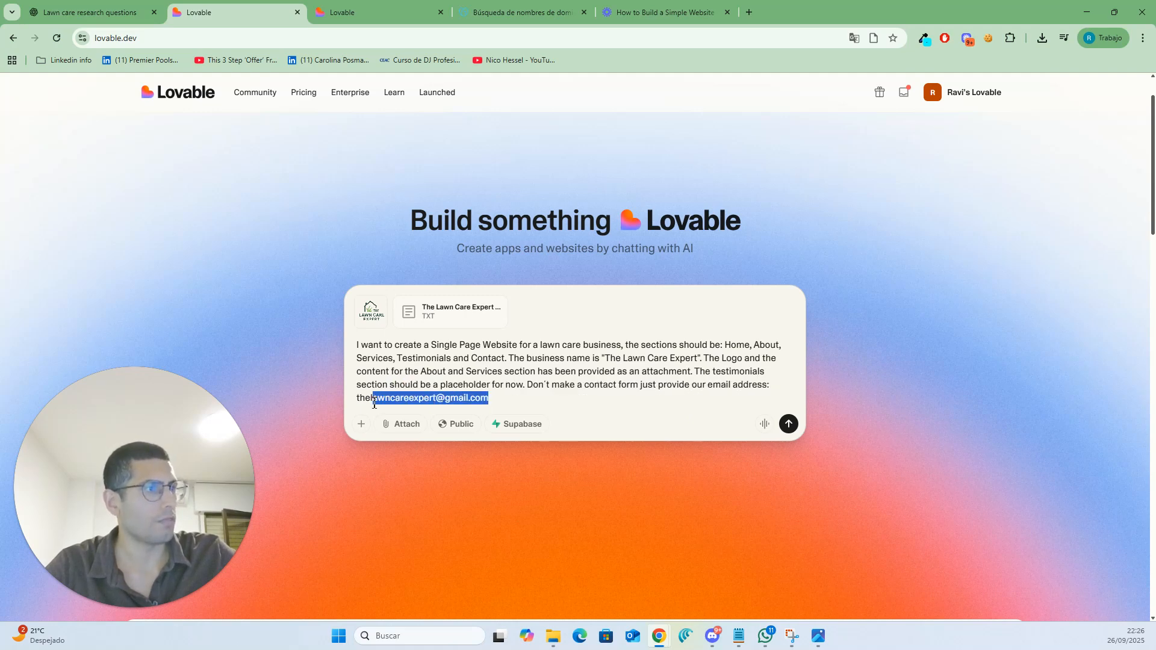
click(371, 402)
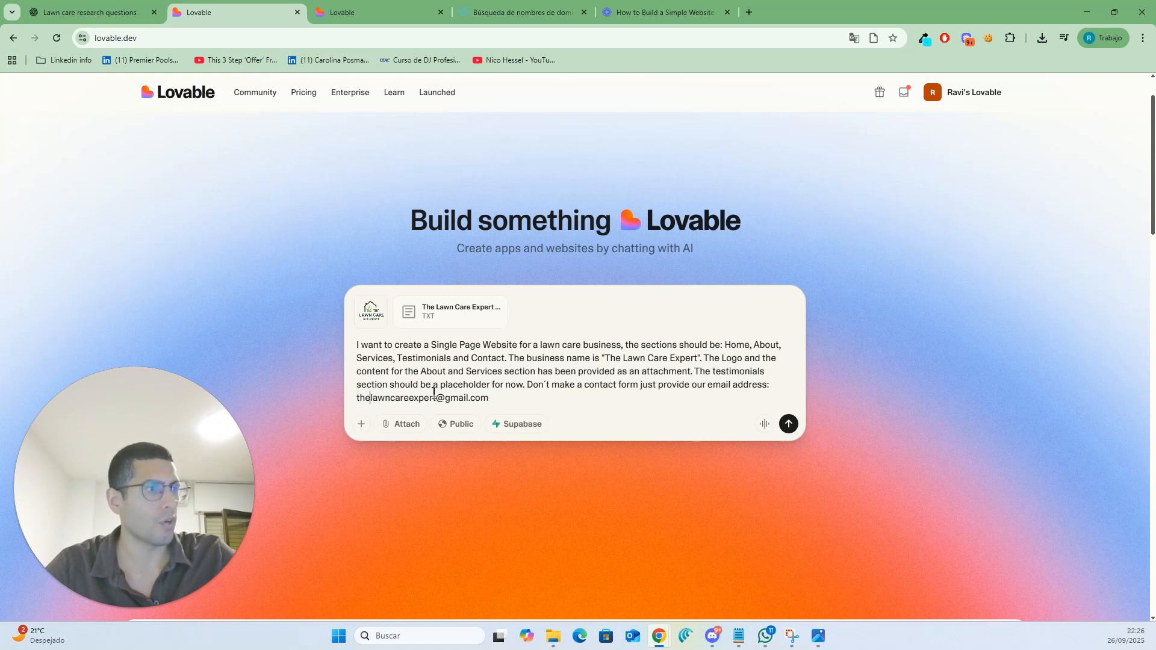
click(788, 424)
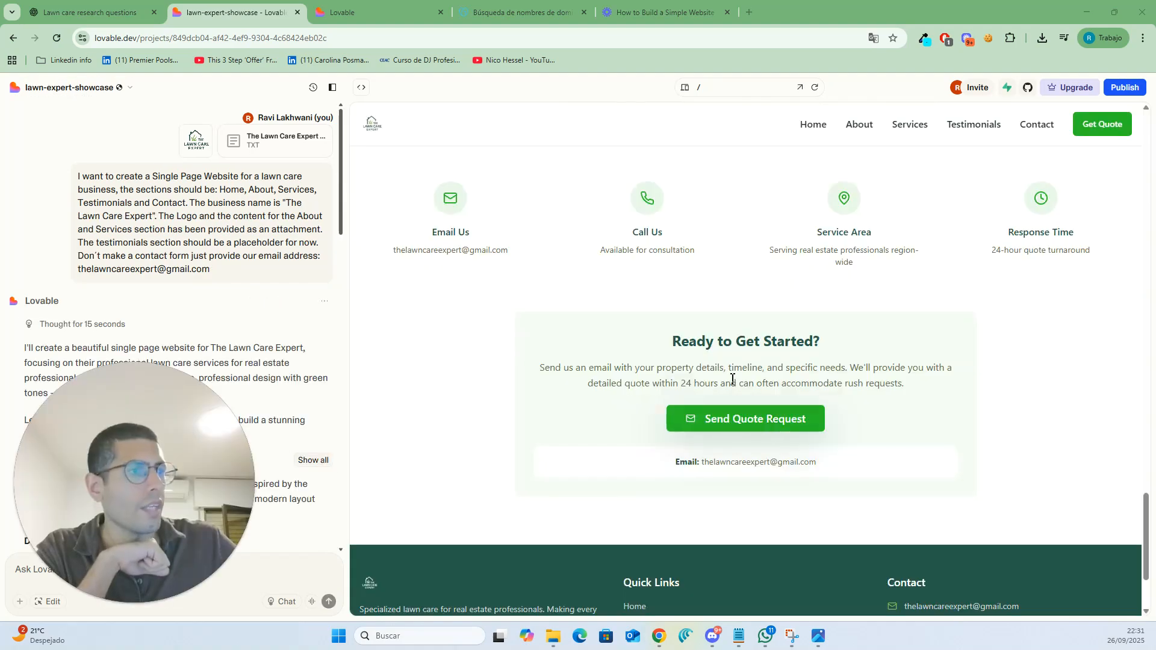
- Scroll through the generated website preview to review its sections
scroll(732, 378, up, 20)
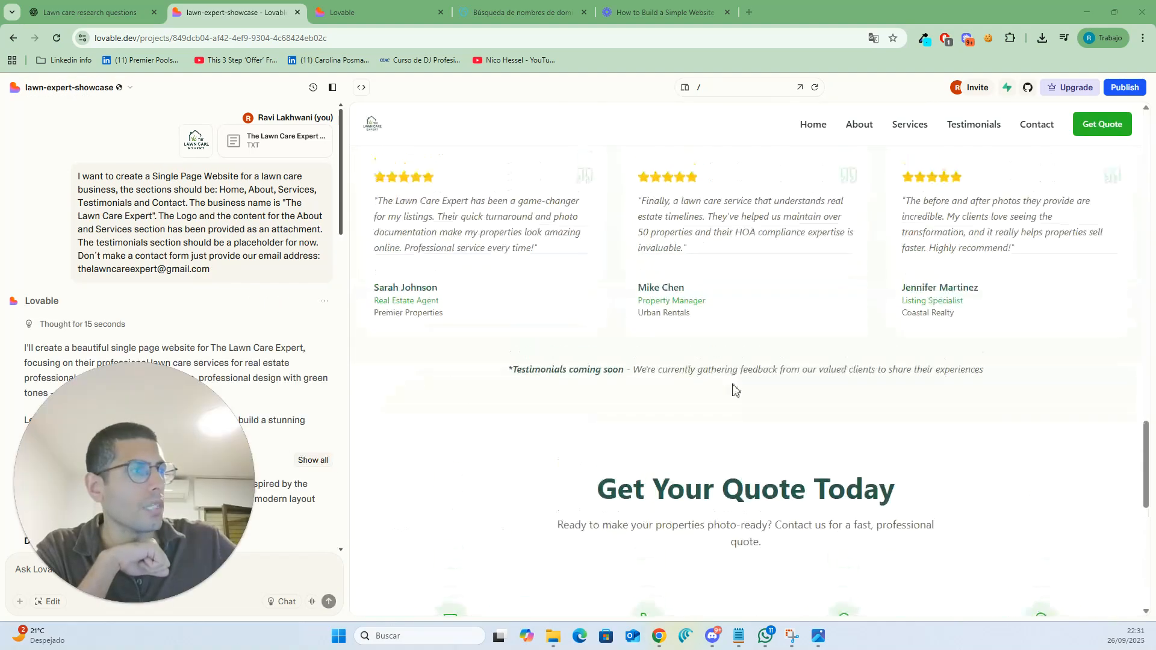
scroll(732, 385, up, 3)
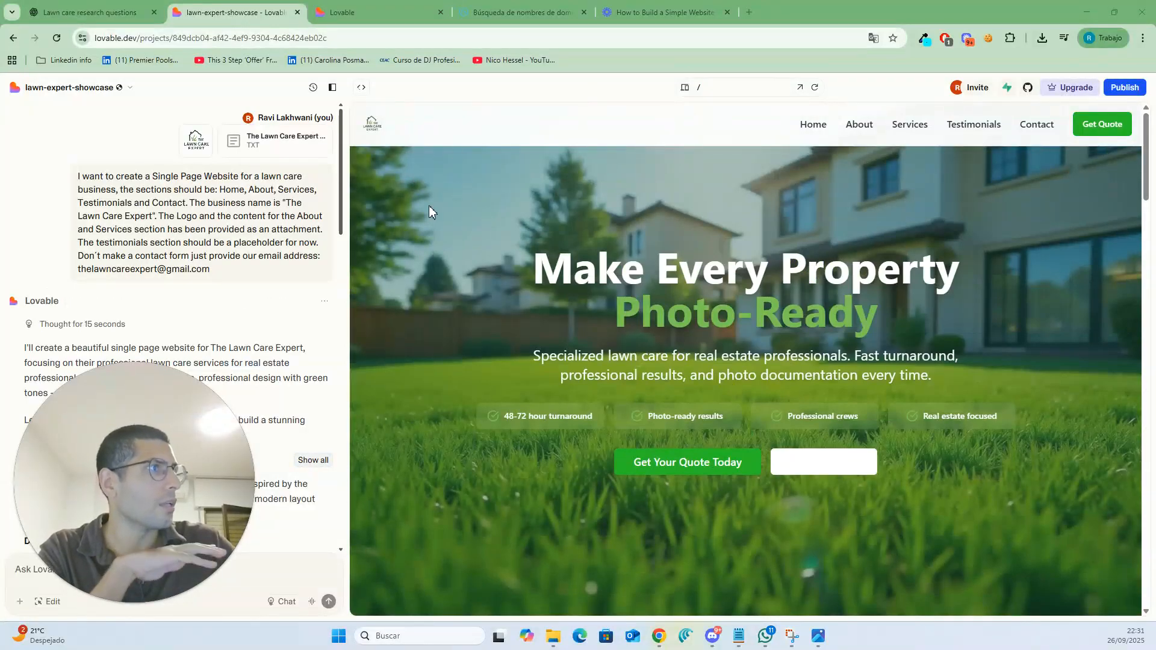
scroll(519, 276, down, 8)
scroll(519, 276, down, 5)
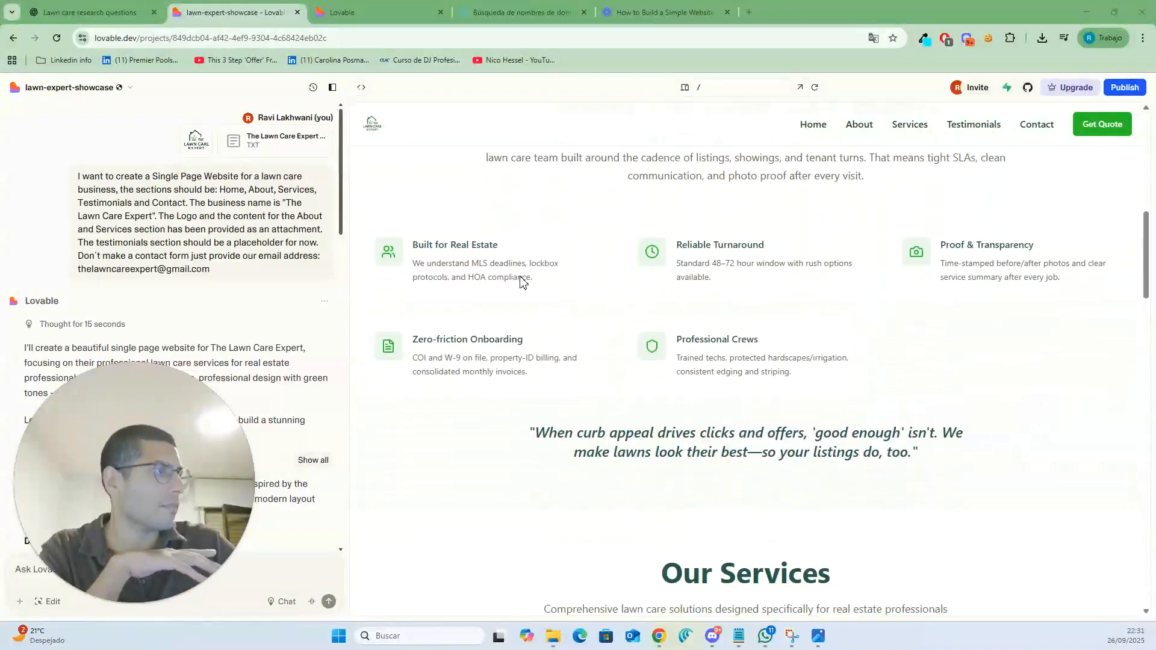
scroll(521, 280, down, 5)
scroll(521, 280, down, 10)
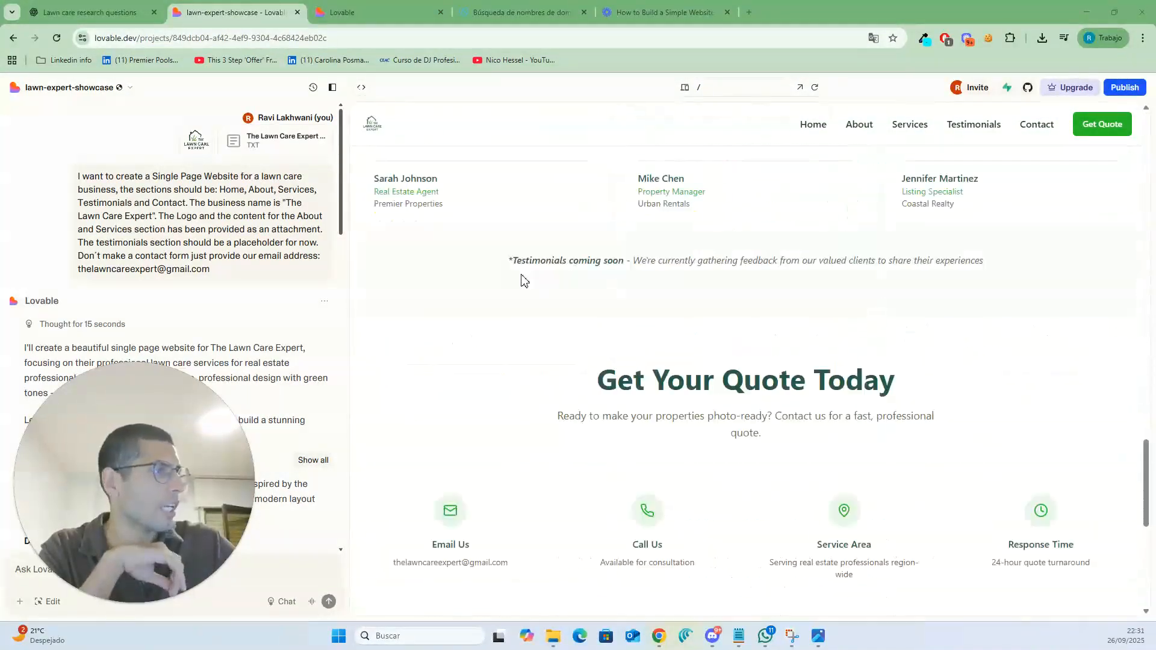
scroll(523, 282, up, 12)
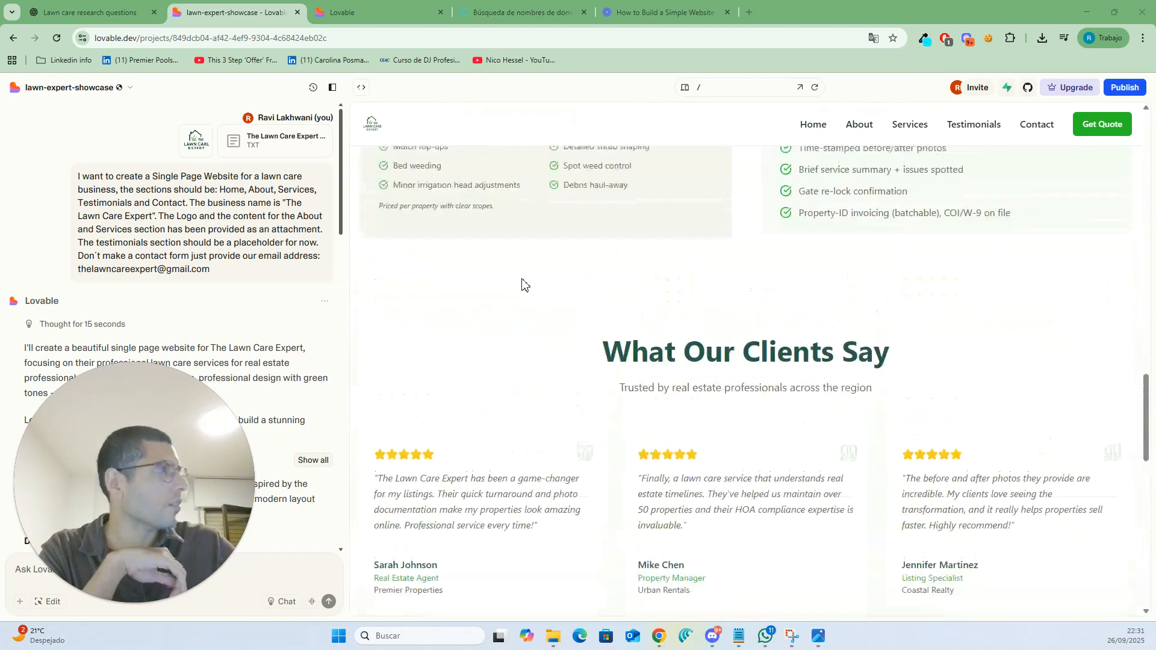
scroll(368, 192, up, 8)
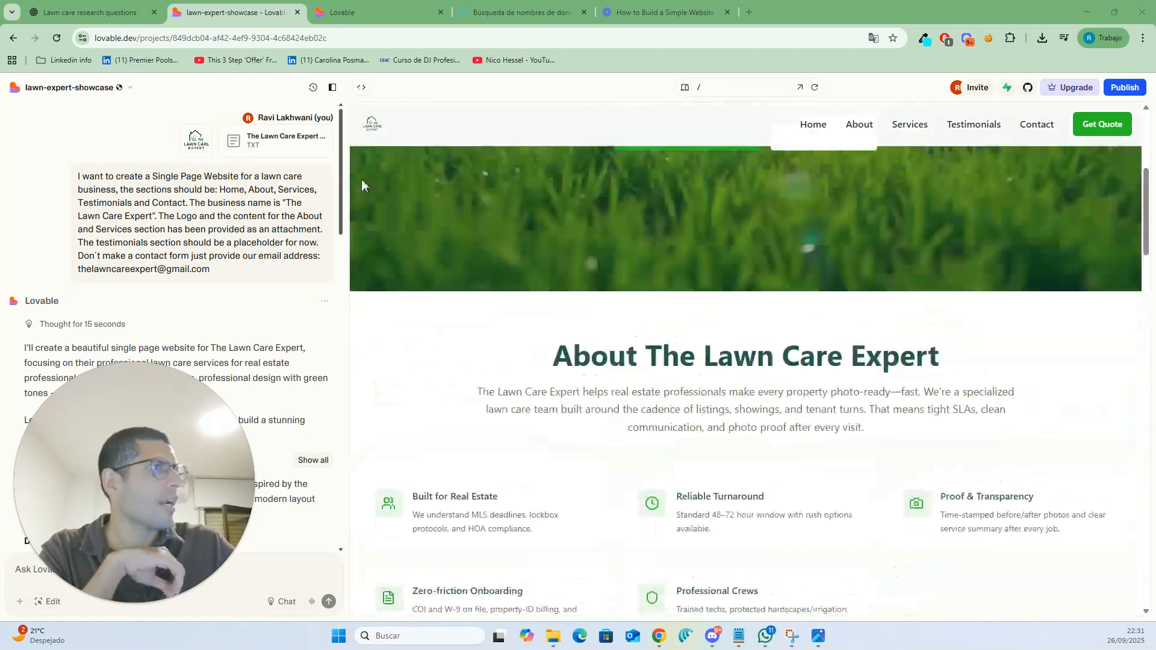
- Ask Lovable: "Can you make the logo on the navigation bar bigger"
drag(172, 457, 135, 352)
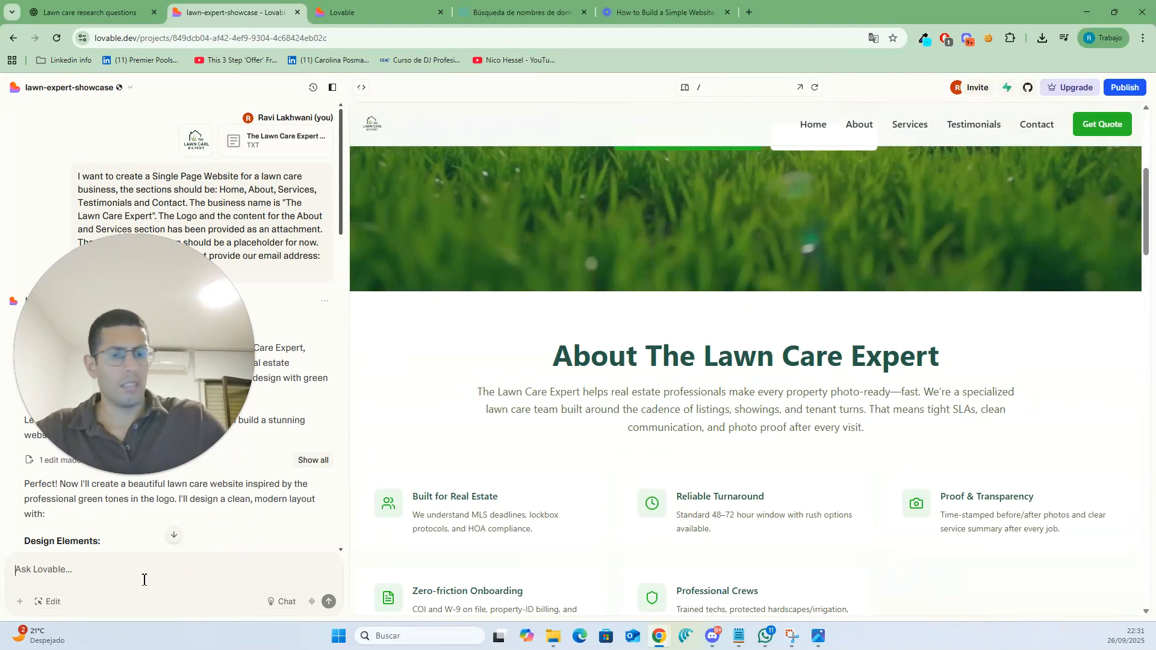
text(C)
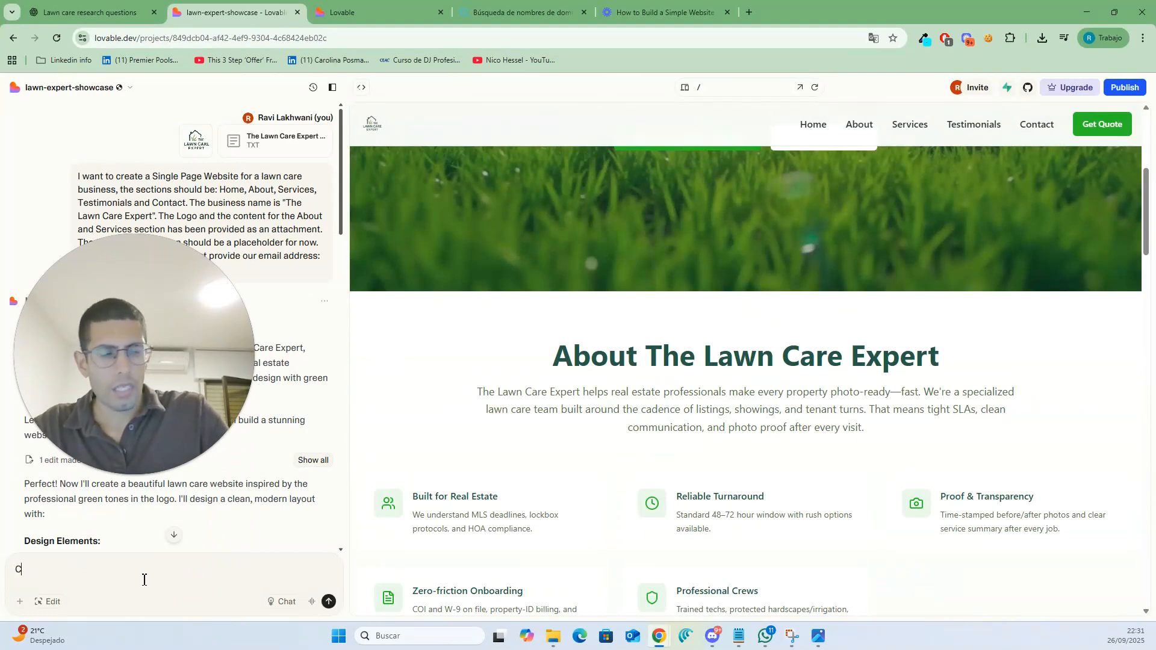
text(an you make )
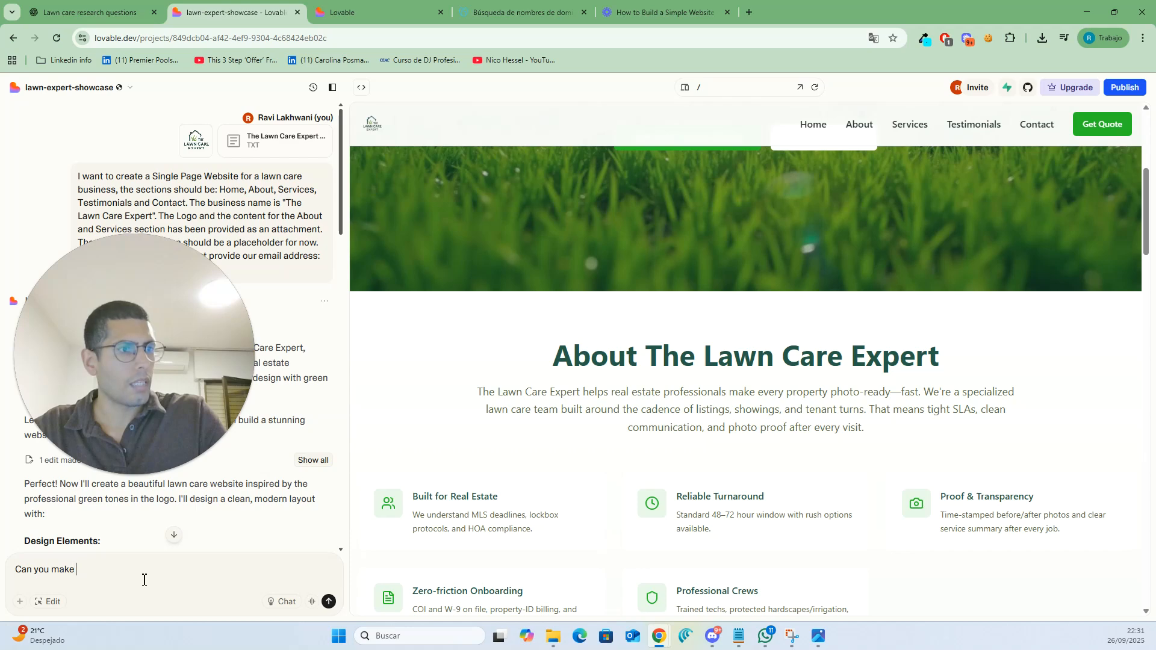
text(the logo)
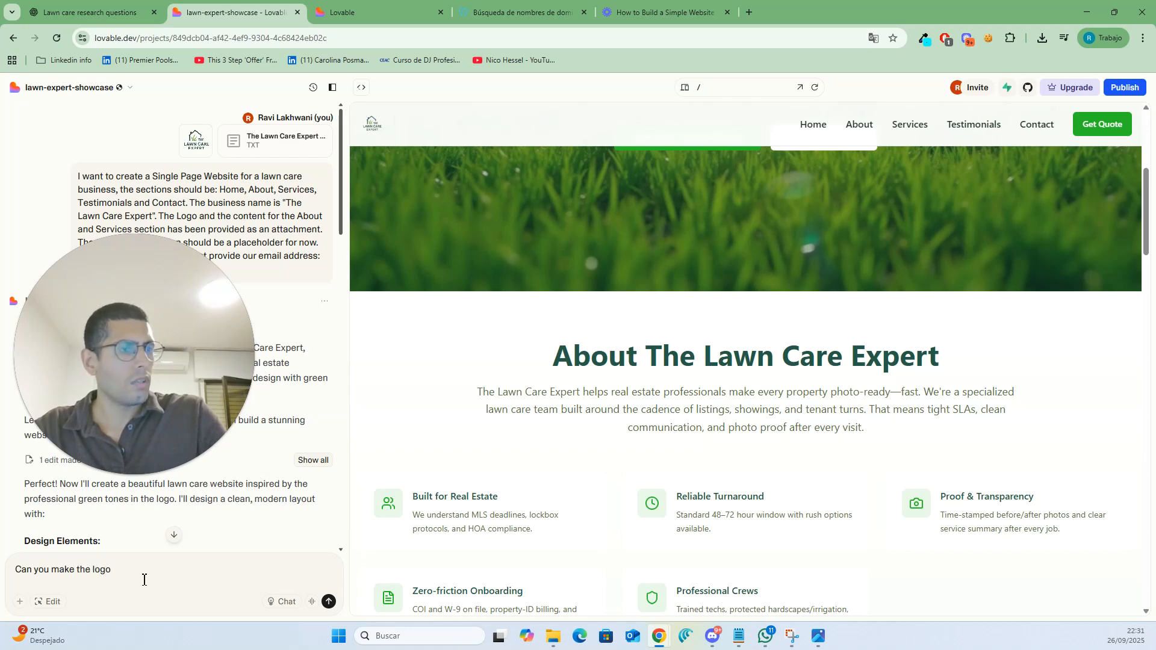
text( on thenavig)
key(BackSpace)
key(BackSpace)
key(BackSpace)
key(BackSpace)
key(BackSpace)
text(na)
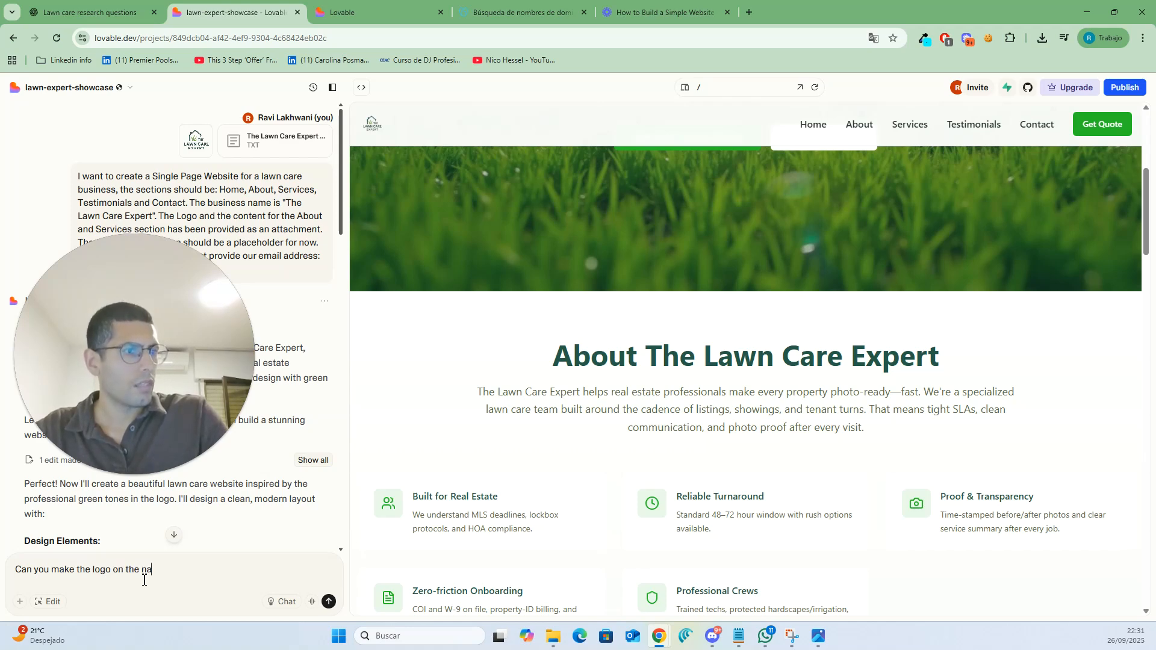
text(vigation)
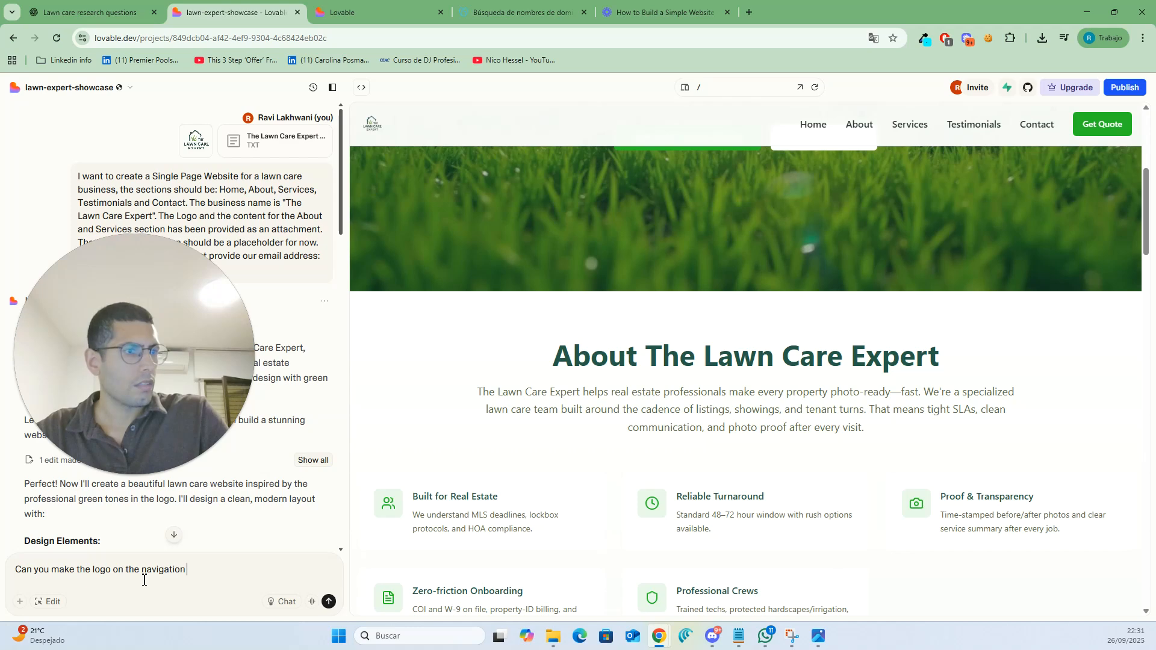
text(bar b)
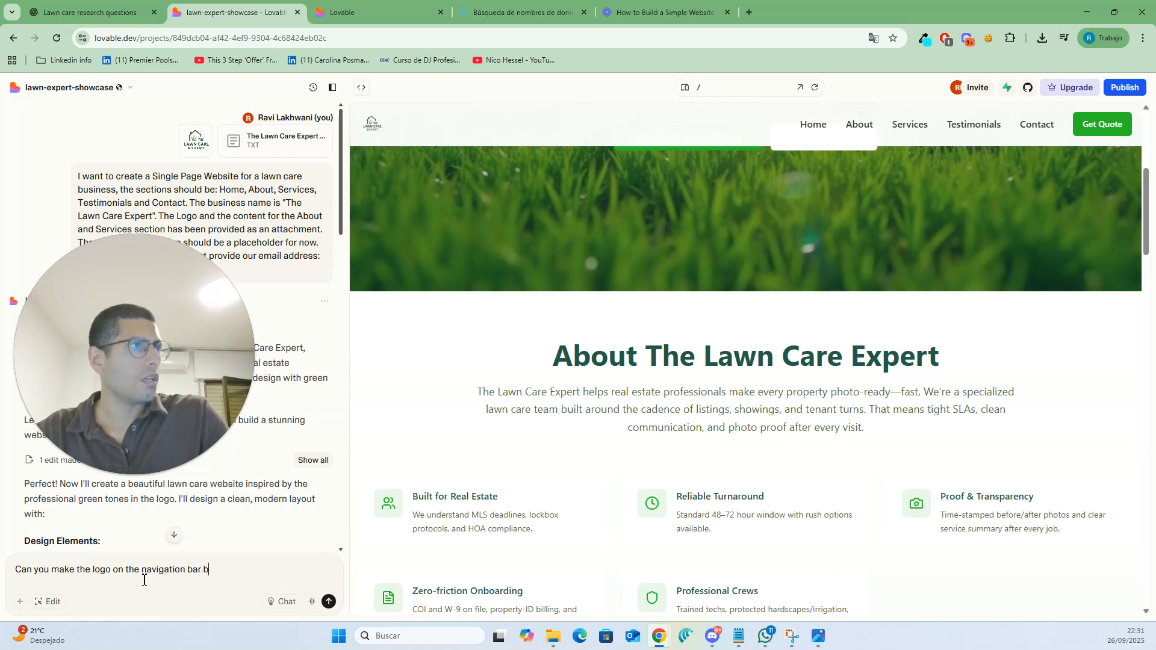
text(igger)
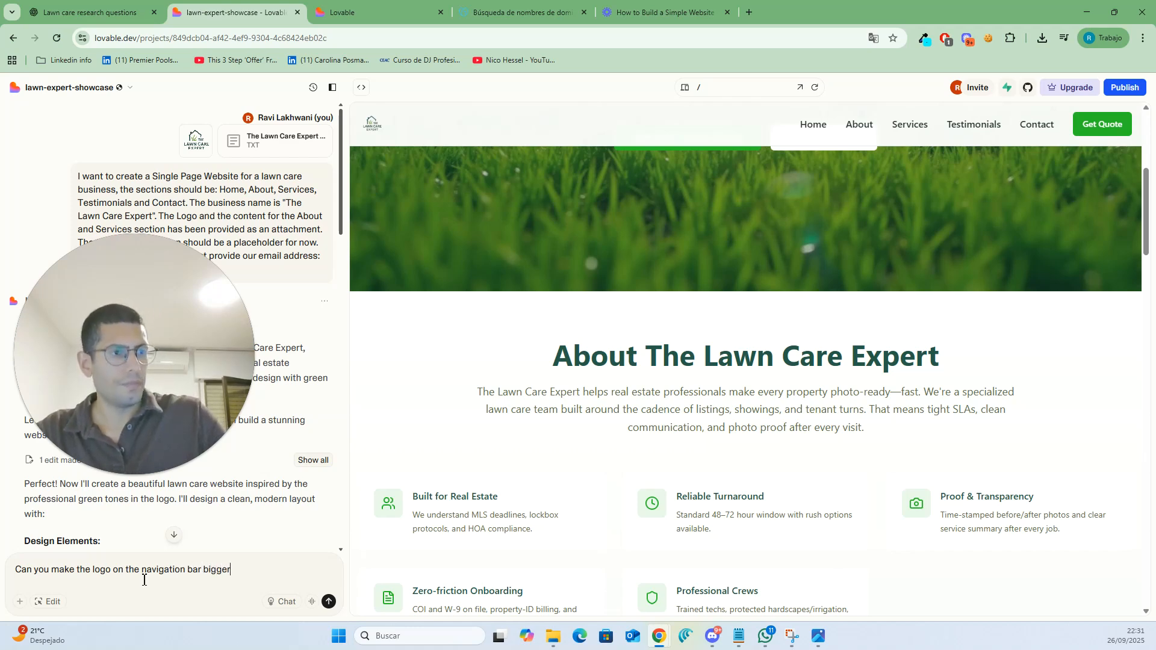
key(Return)
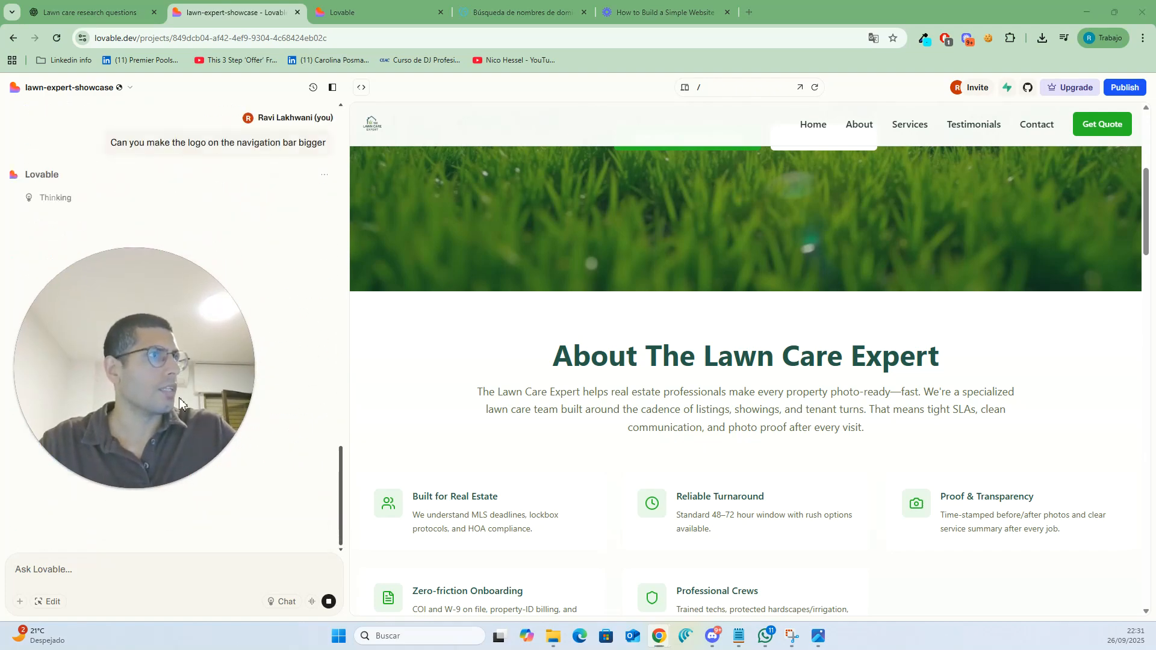
scroll(578, 481, down, 20)
scroll(582, 478, down, 5)
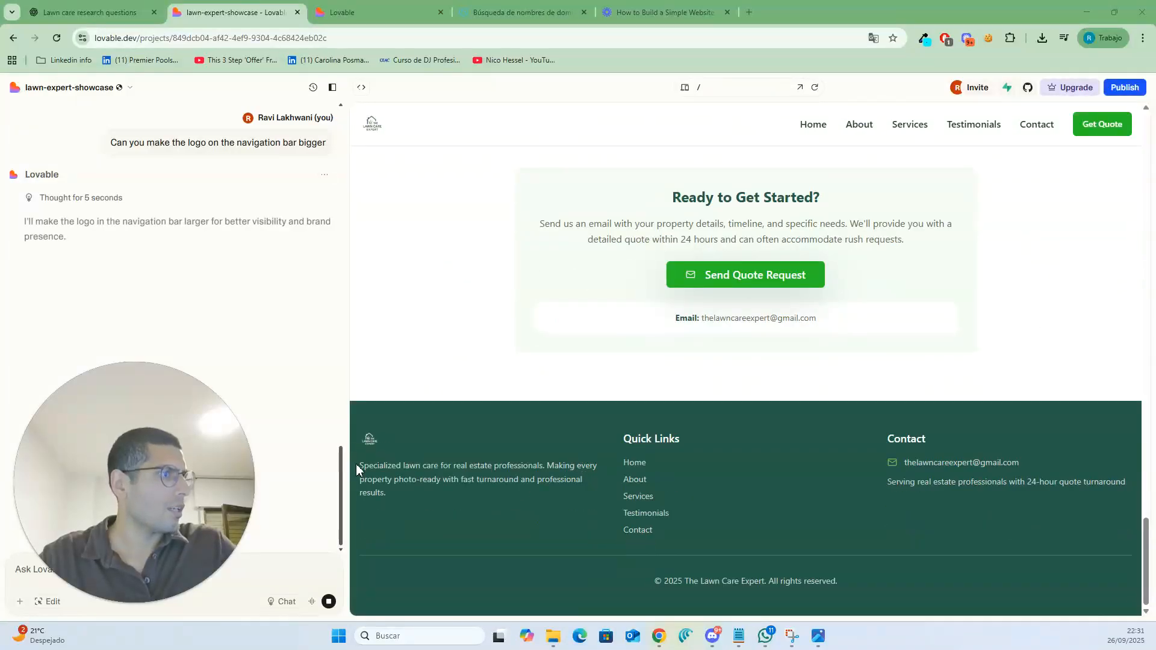
- Scroll through the preview to check the enlarged navigation-bar logo across the page
scroll(457, 378, up, 1)
scroll(457, 383, up, 20)
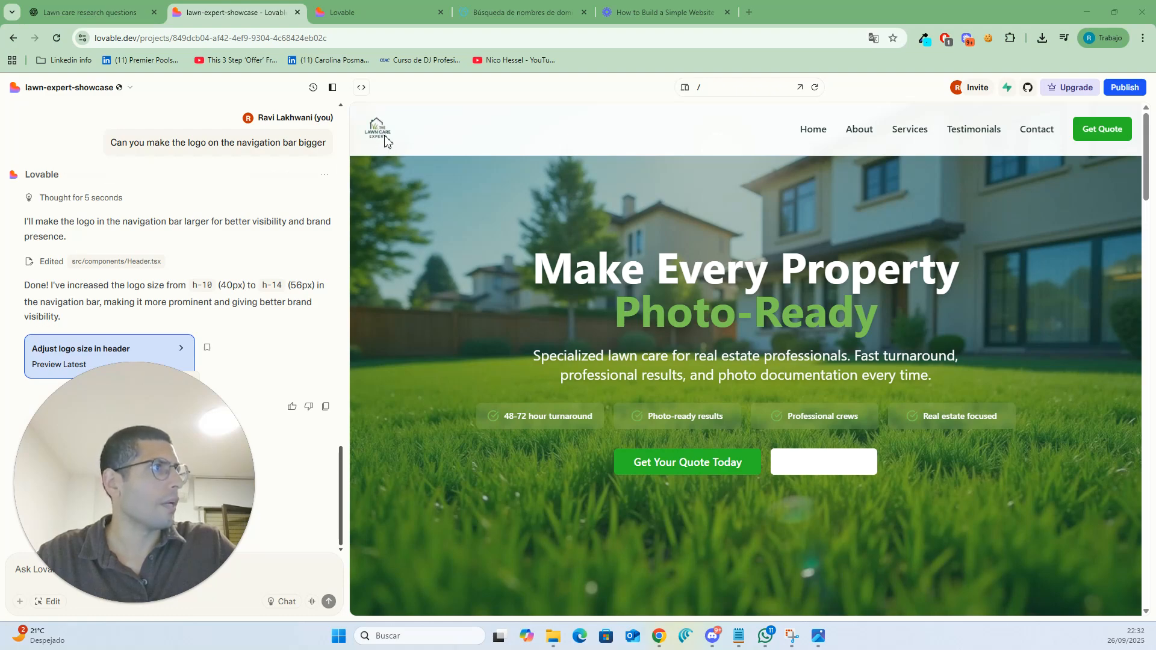
scroll(405, 164, down, 15)
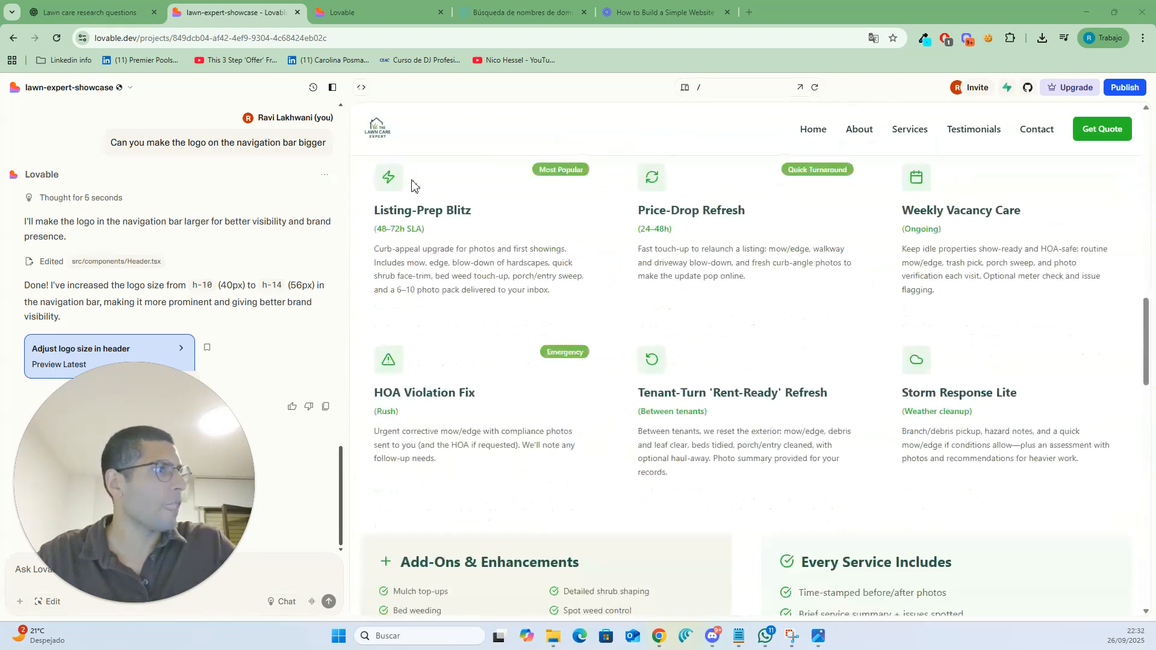
scroll(412, 198, down, 10)
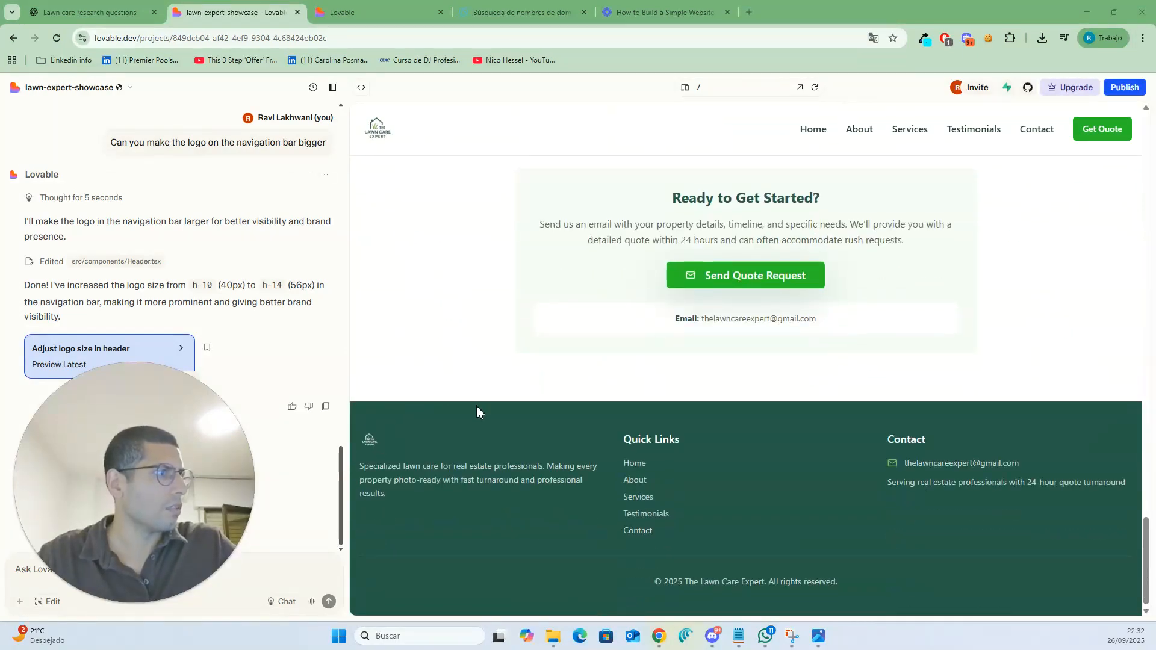
scroll(476, 401, up, 8)
scroll(475, 398, up, 15)
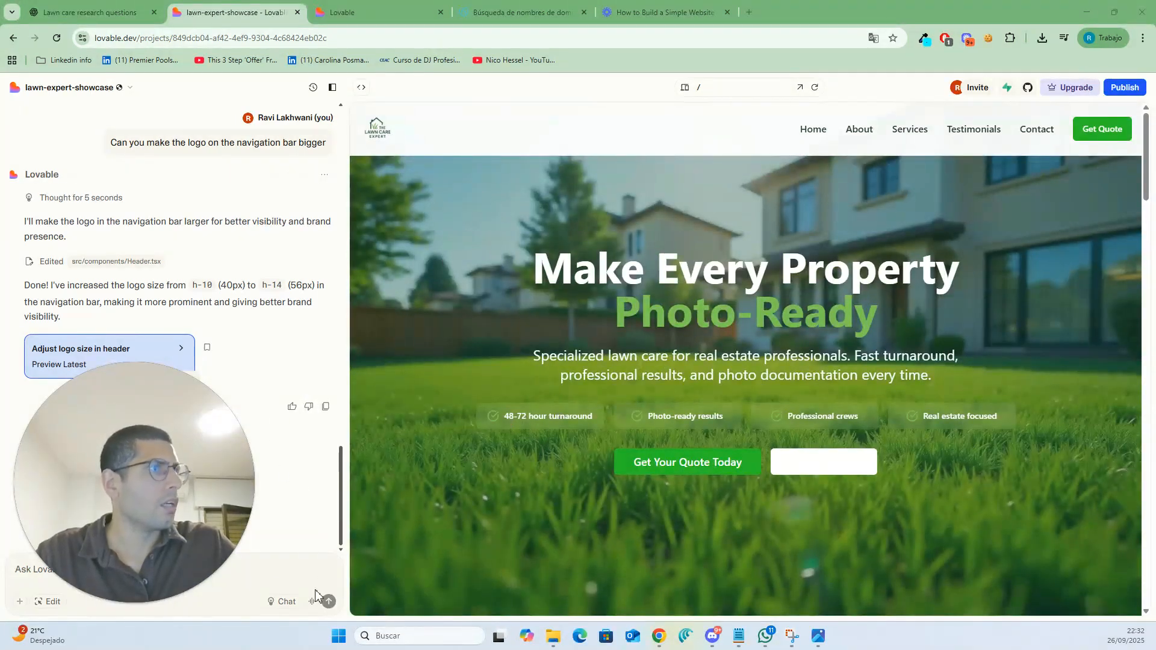
- Ask Lovable: "The view services button has invisible text, make the text white"
click(1125, 91)
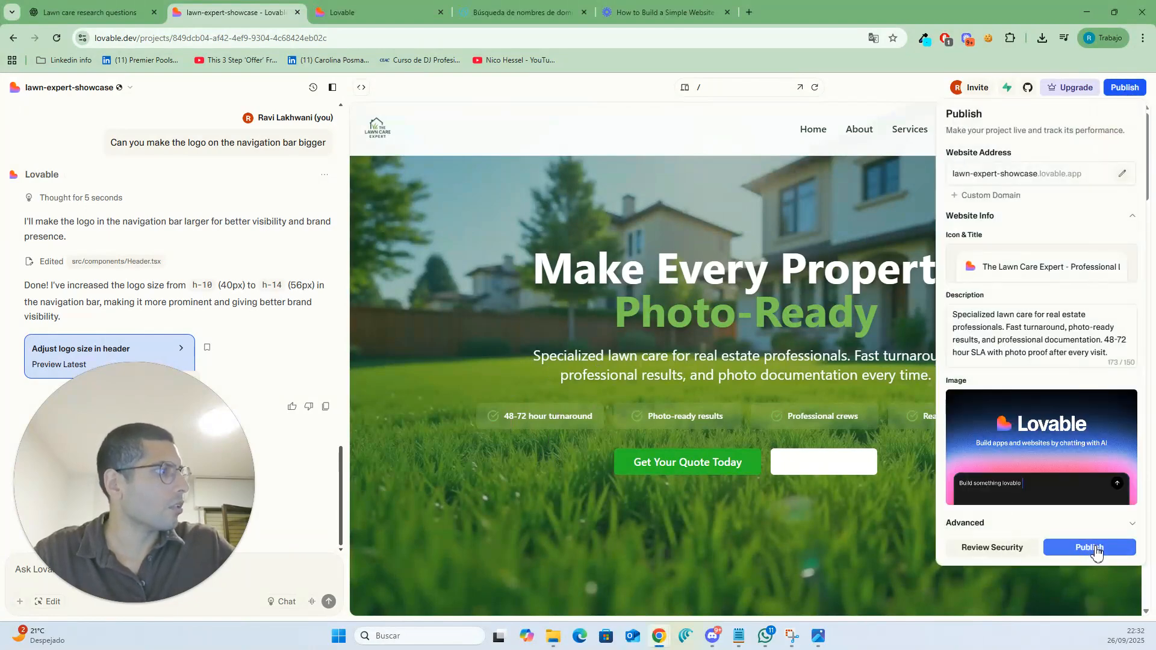
click(868, 475)
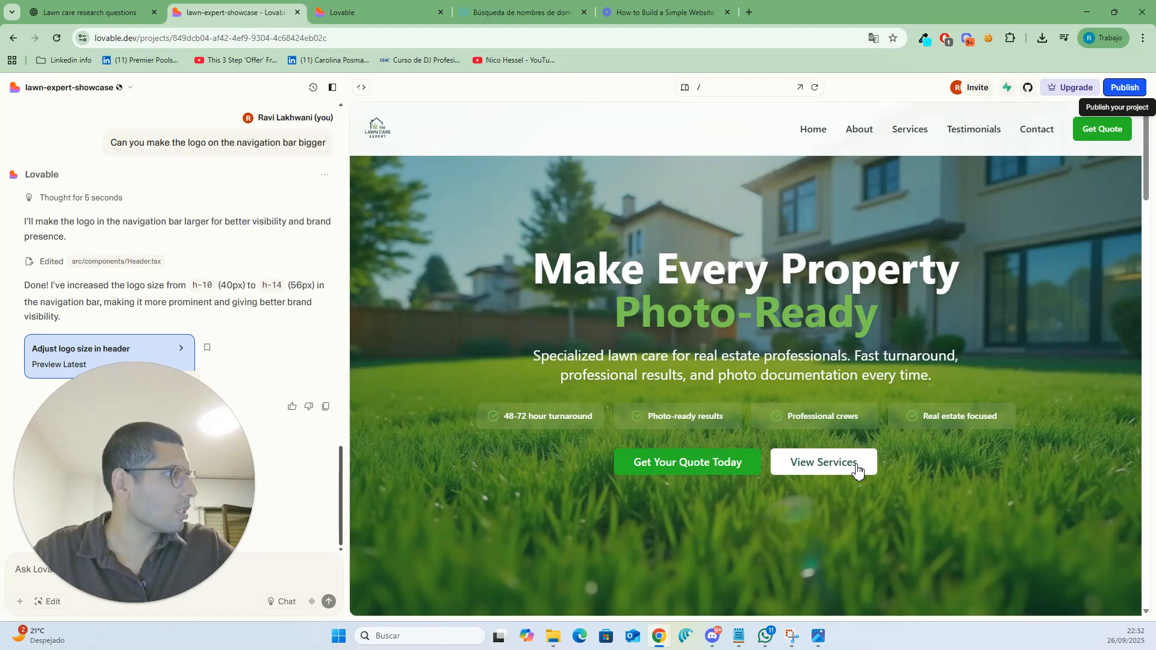
drag(120, 492, 119, 295)
click(112, 580)
text(The )
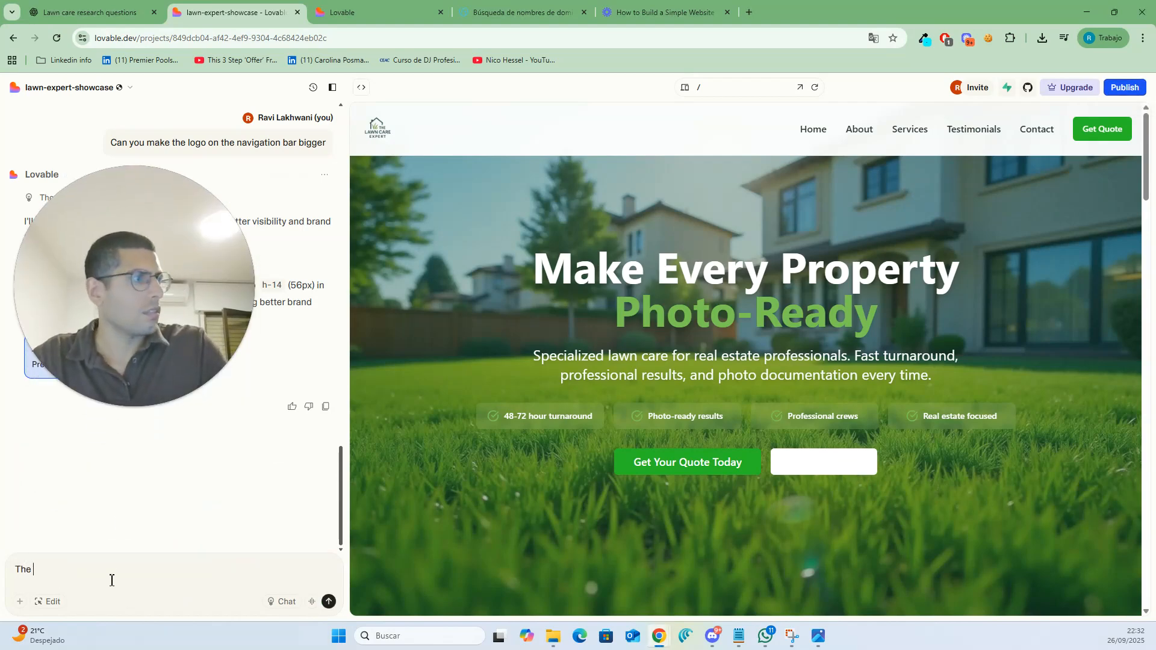
text(view services button is invisi)
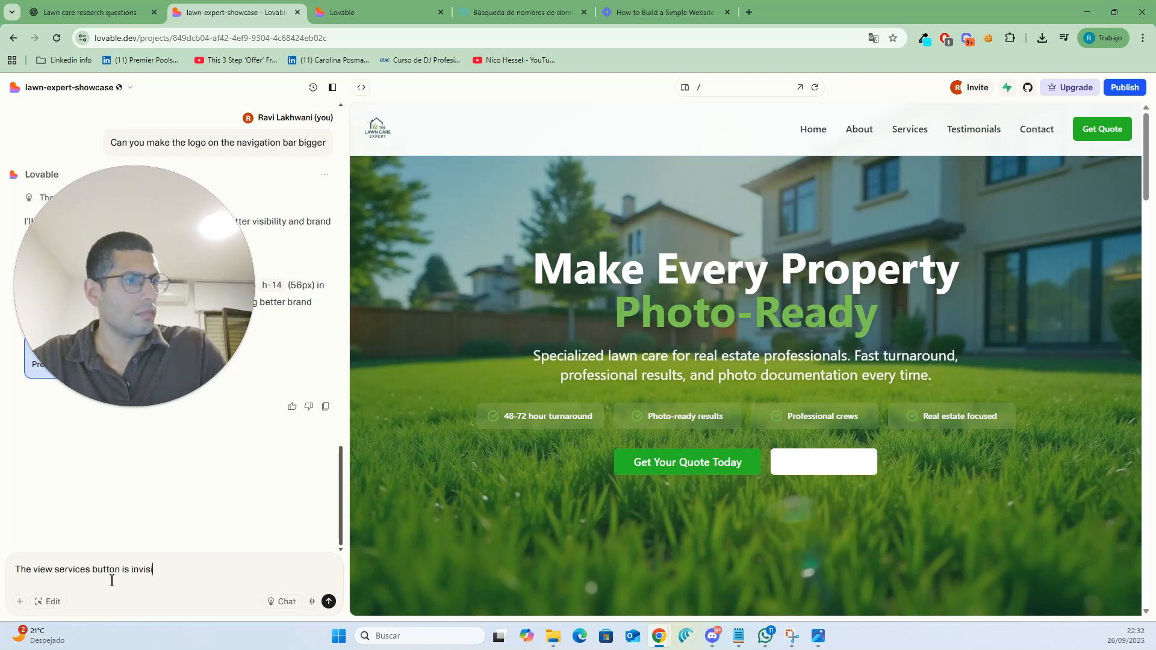
key(BackSpace)
key(BackSpace)
key(BackSpace)
key(BackSpace)
key(BackSpace)
key(BackSpace)
key(BackSpace)
key(BackSpace)
key(BackSpace)
key(BackSpace)
key(BackSpace)
key(BackSpace)
key(BackSpace)
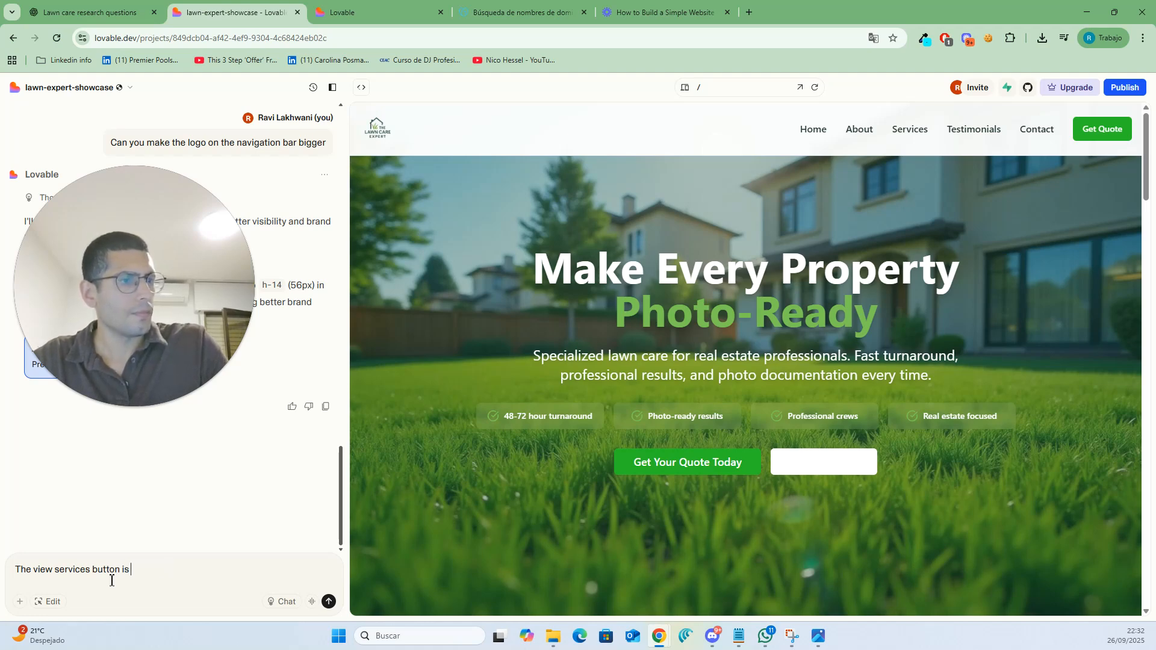
text(has )
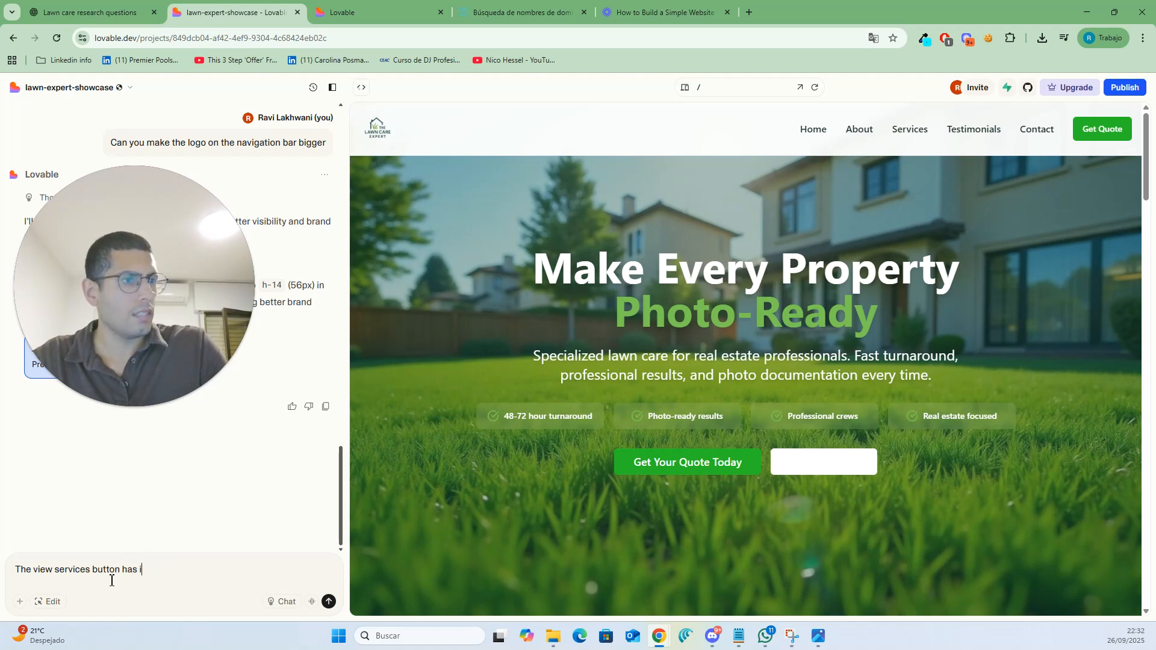
text(invisible text,)
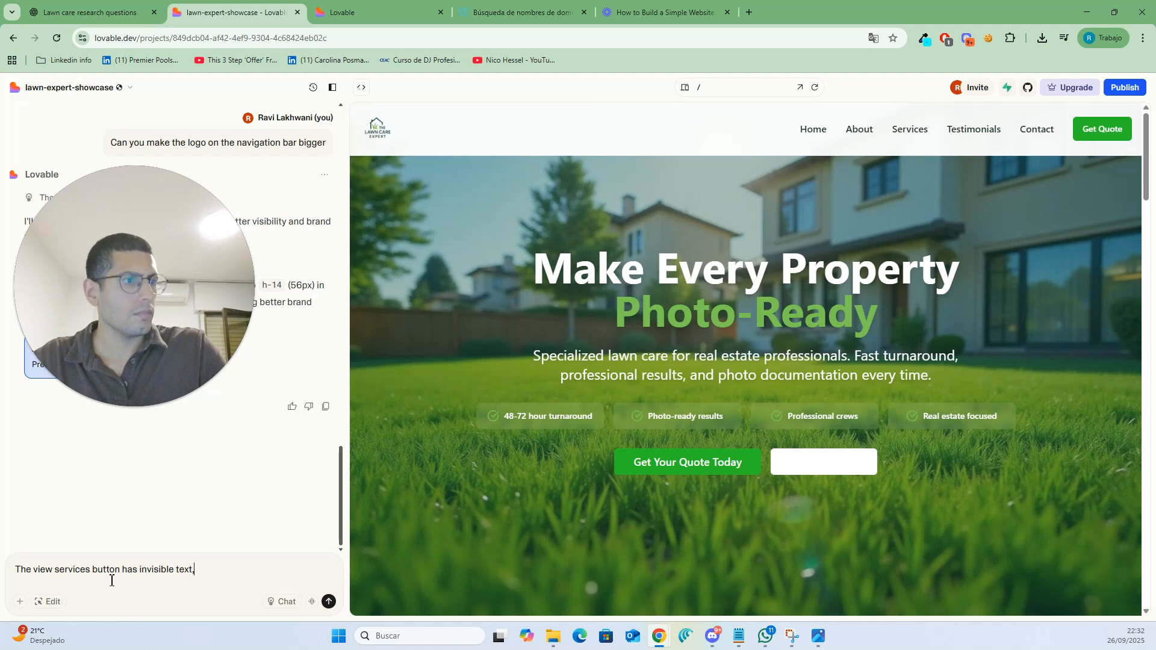
text( make the )
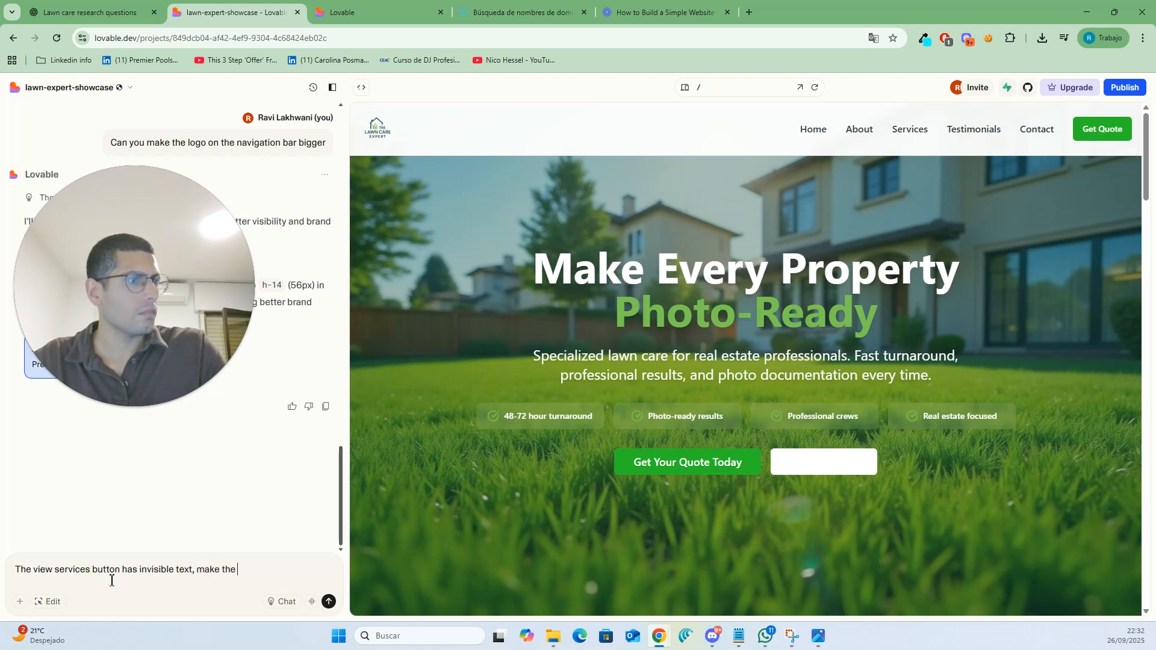
text(text white)
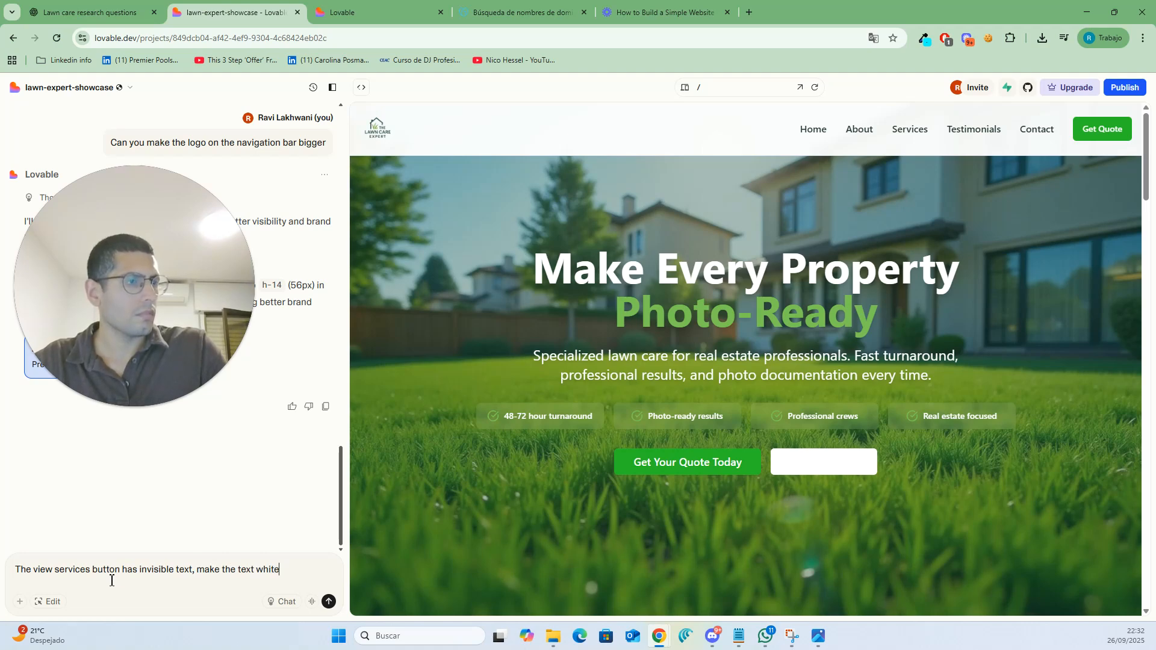
key(Return)
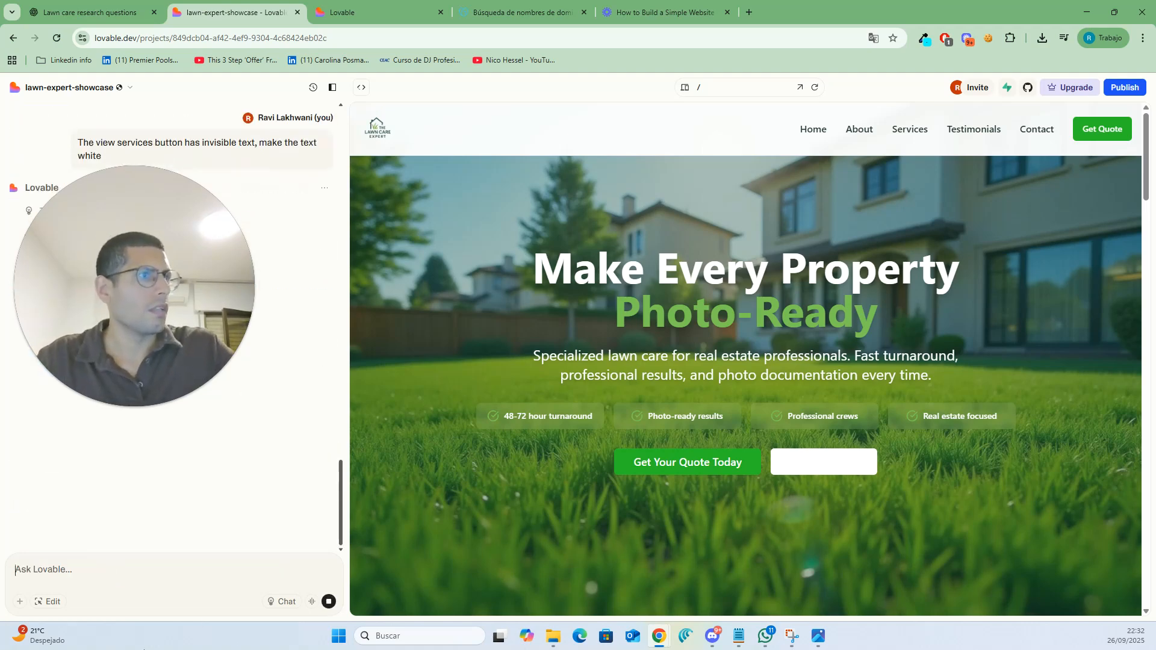
drag(186, 263, 185, 459)
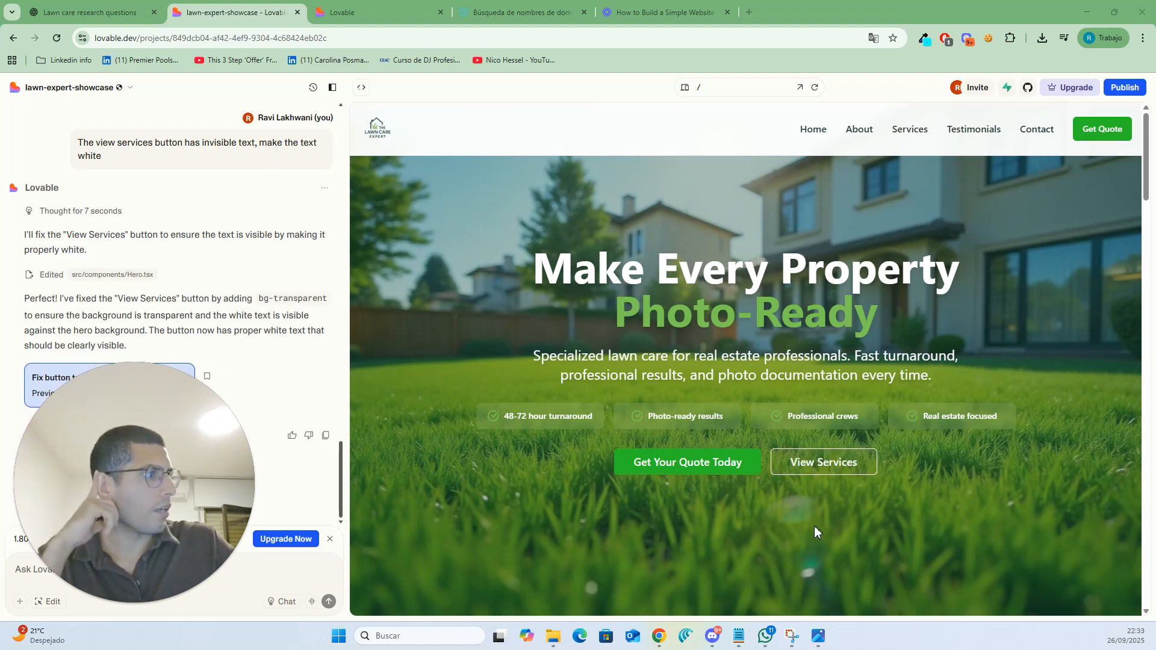
- Publish the updated project and open its live lawn-expert-showcase.lovable.app address in a new tab
scroll(561, 497, down, 4)
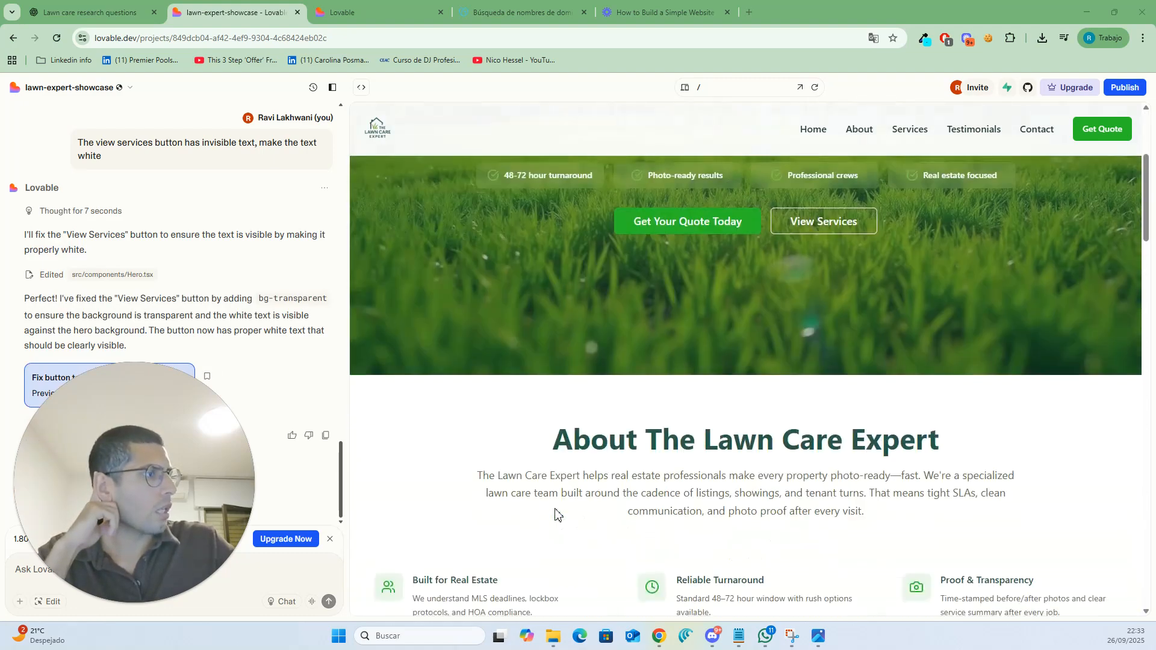
scroll(778, 472, up, 4)
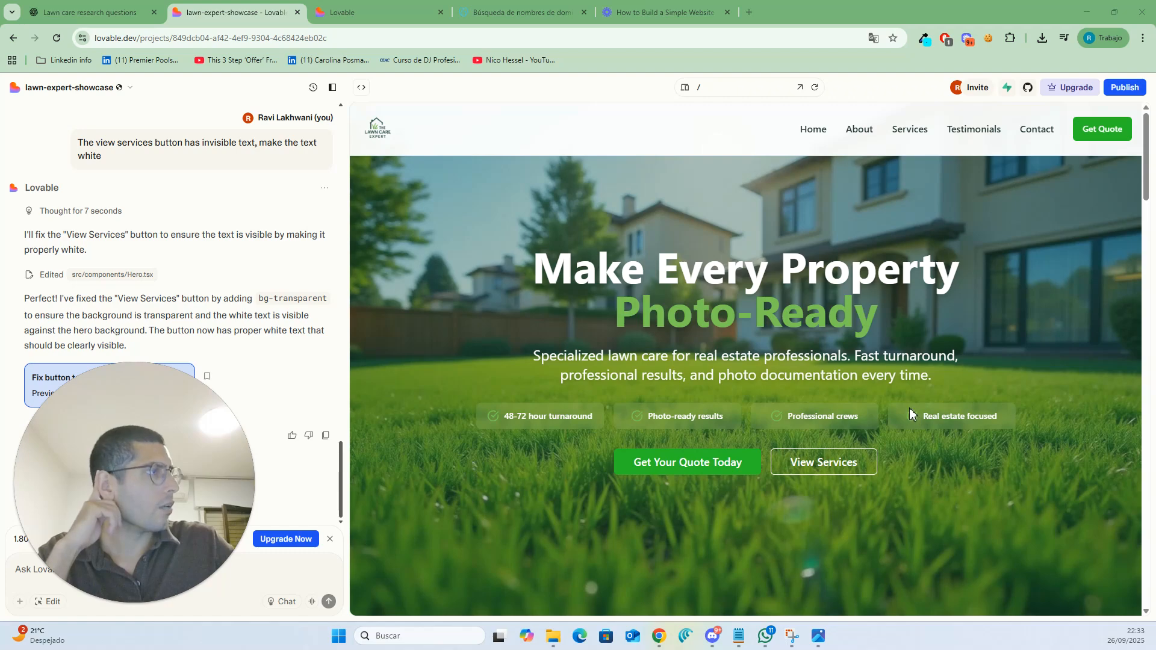
click(1125, 90)
click(1073, 548)
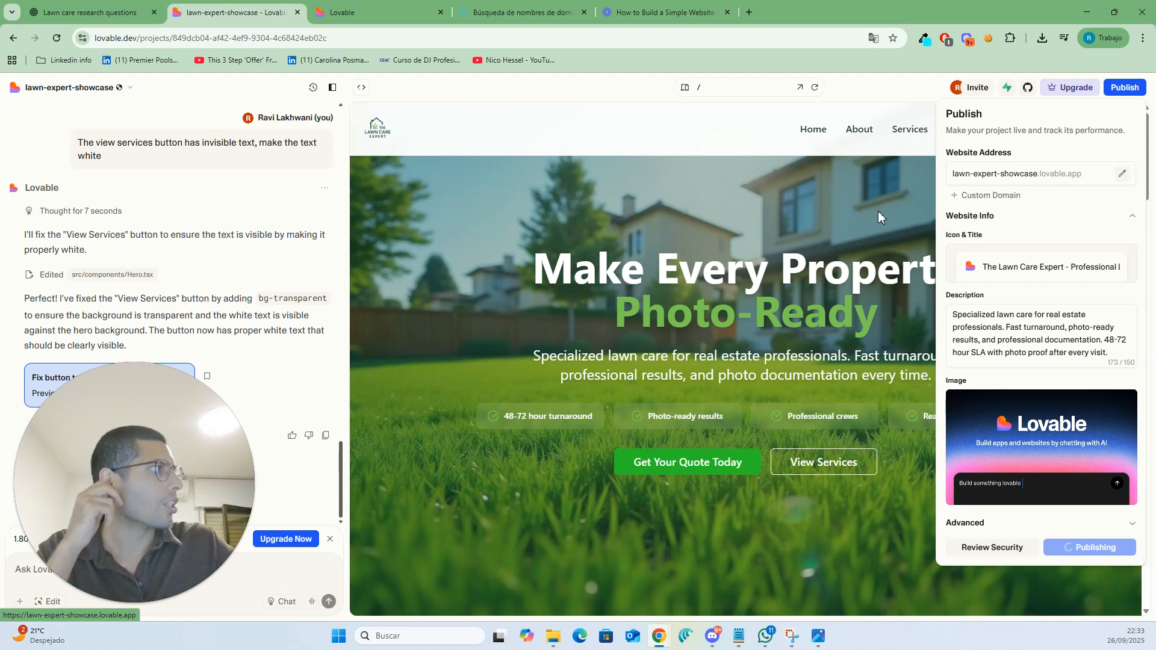
click(699, 151)
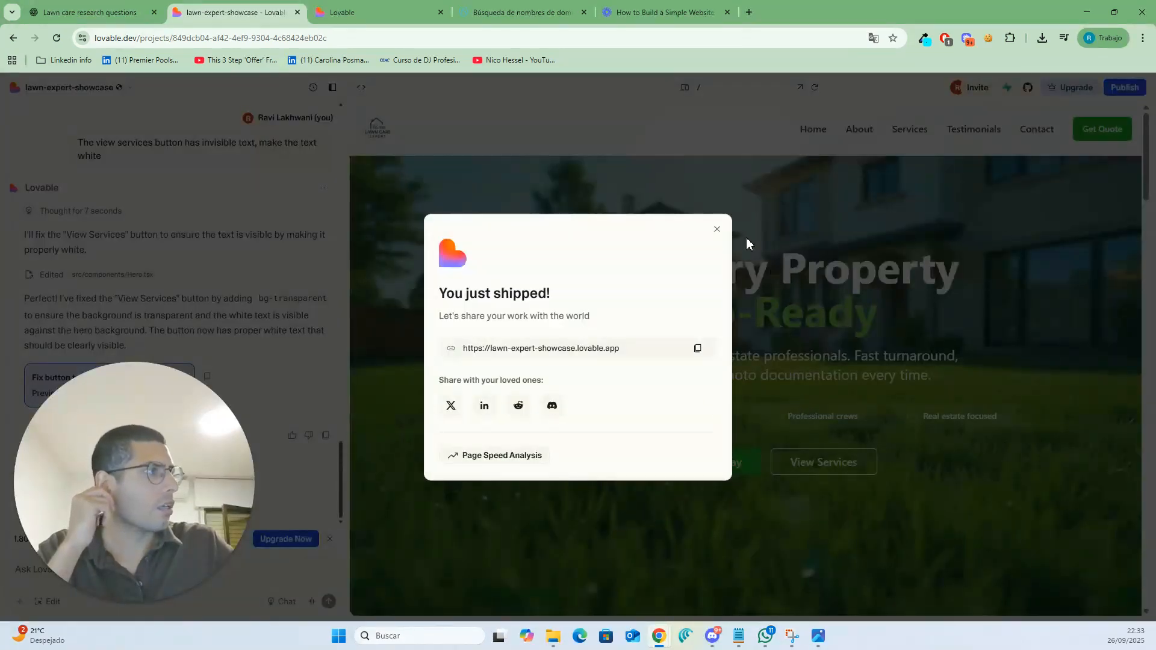
click(617, 352)
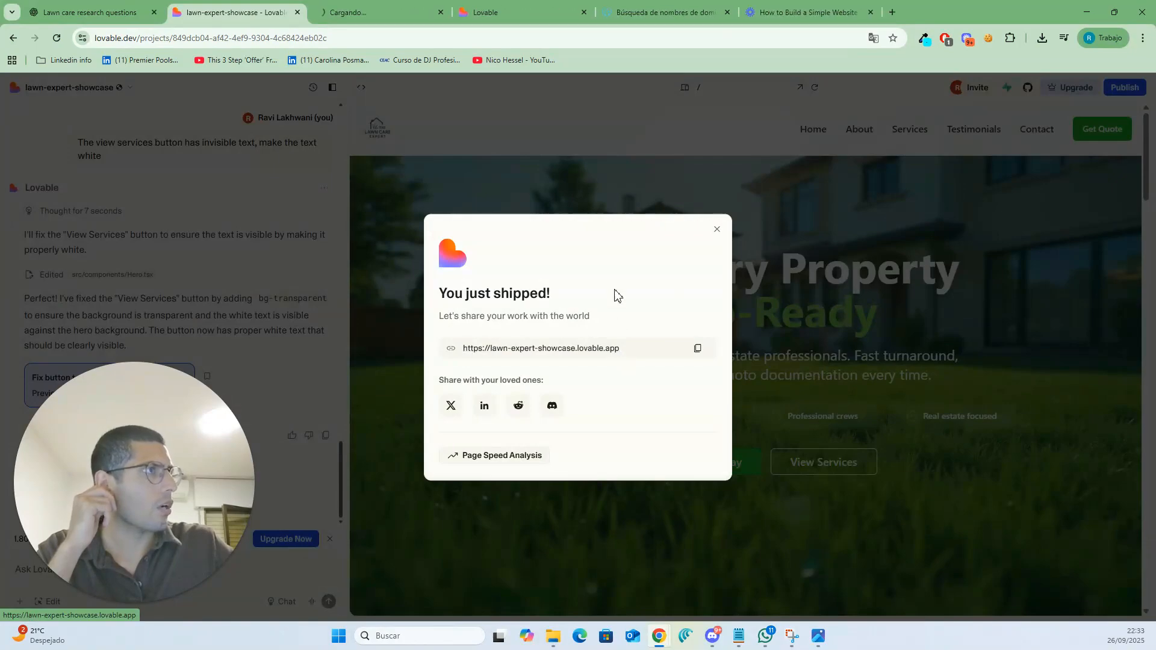
click(716, 230)
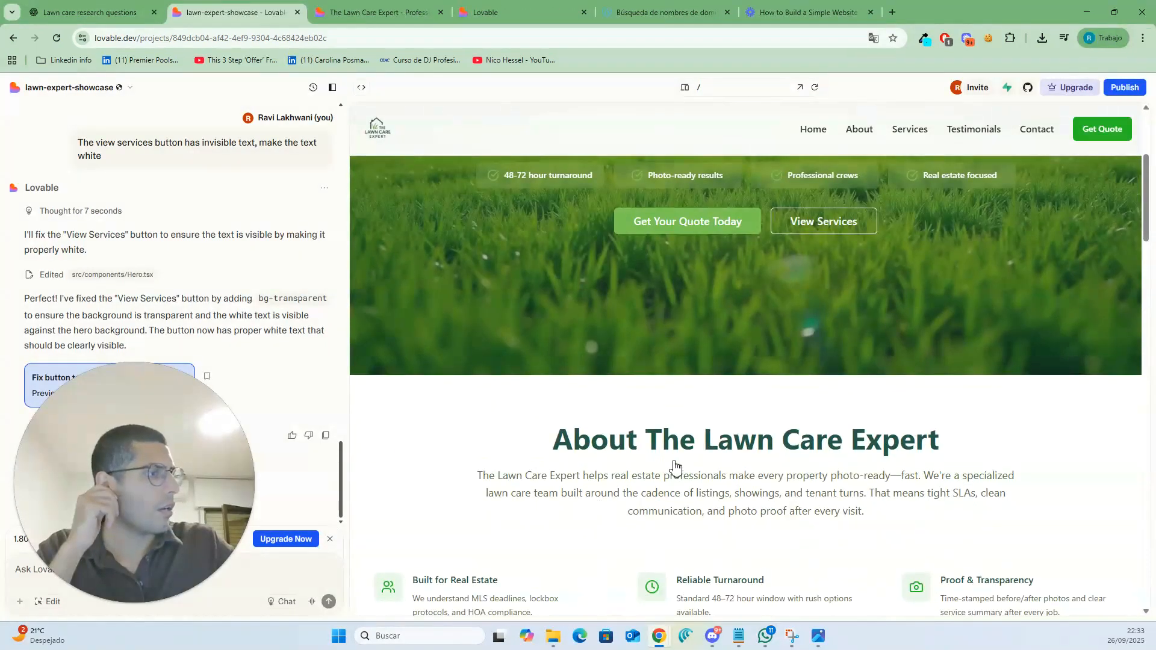
- Scroll through the preview sections and jump to the quote section via Get Quote
scroll(675, 467, down, 5)
scroll(674, 465, down, 3)
scroll(873, 301, up, 6)
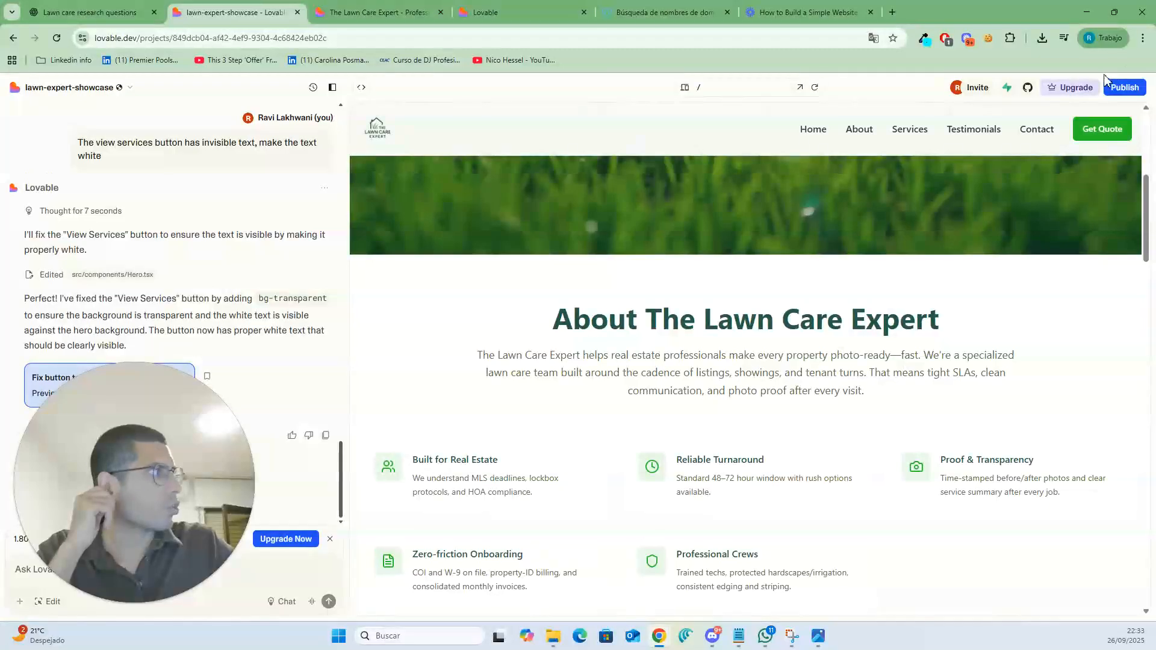
scroll(832, 460, down, 5)
scroll(831, 460, down, 5)
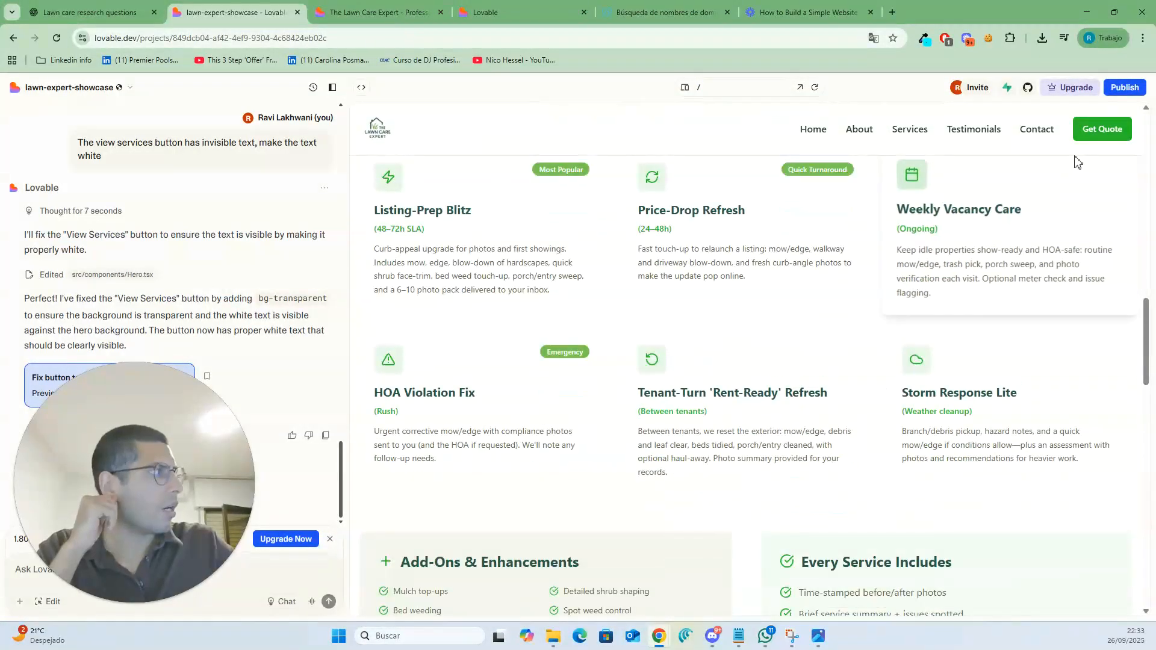
click(1101, 129)
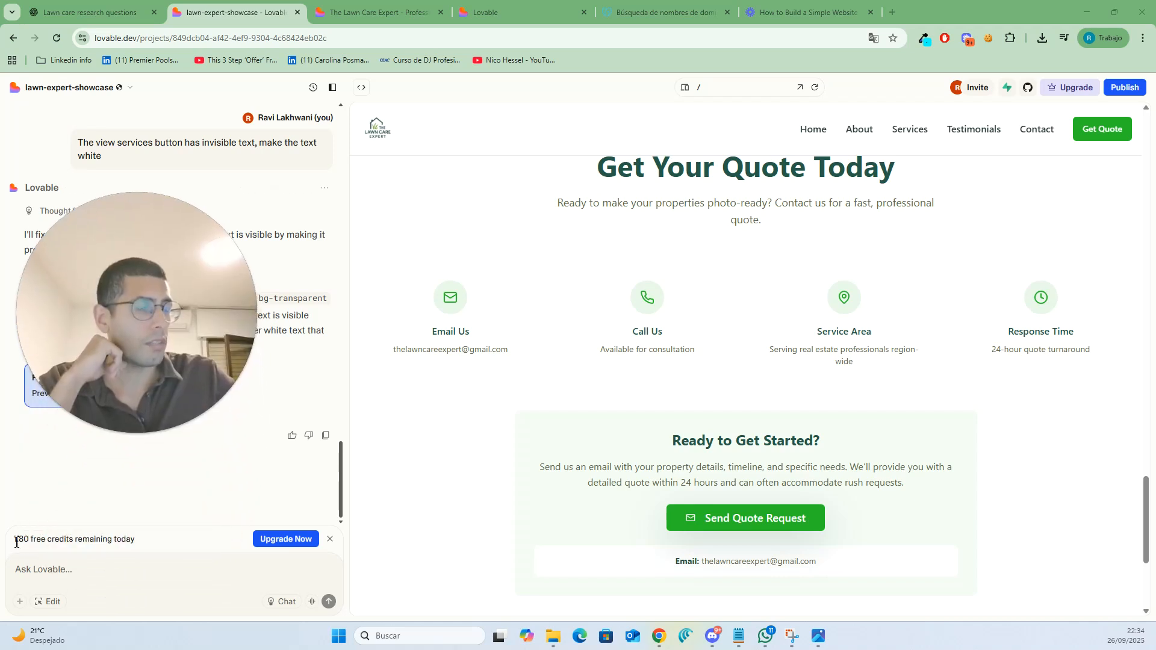
- Highlight the remaining free credits count shown above the chat box
drag(15, 540, 33, 541)
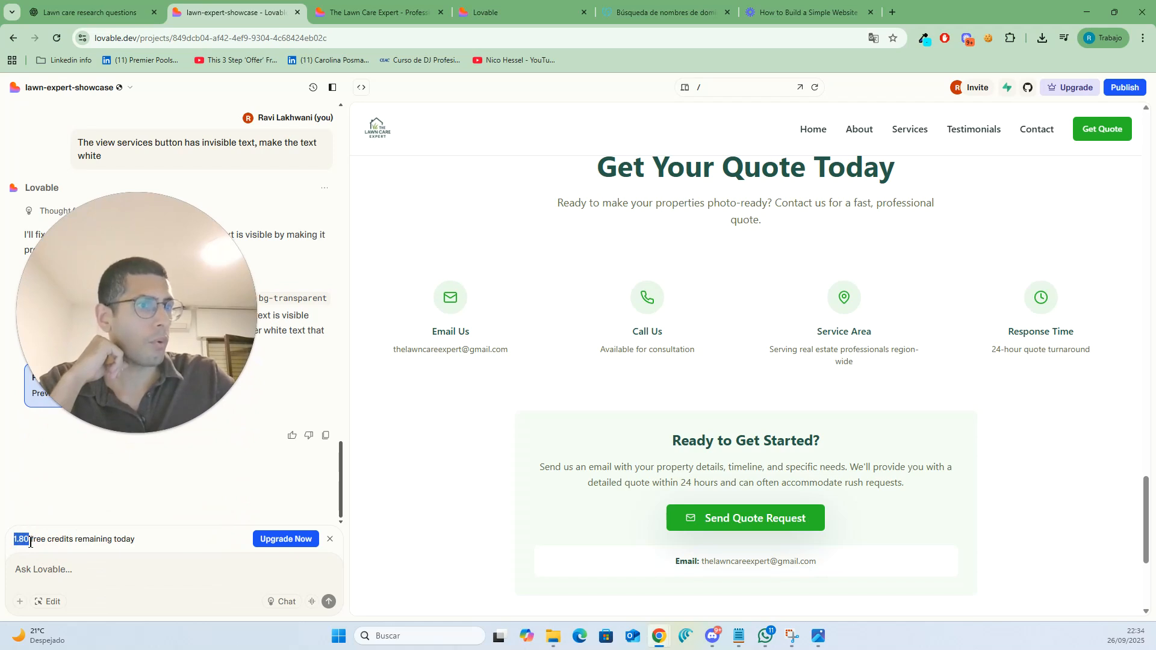
click(53, 530)
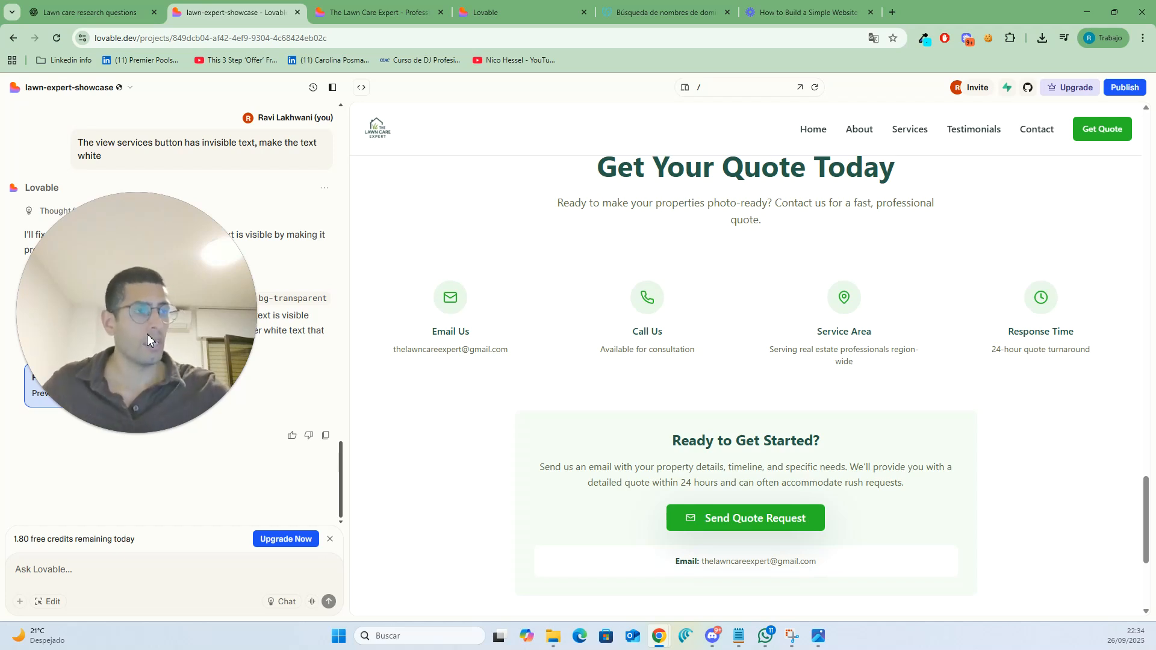
drag(147, 333, 96, 494)
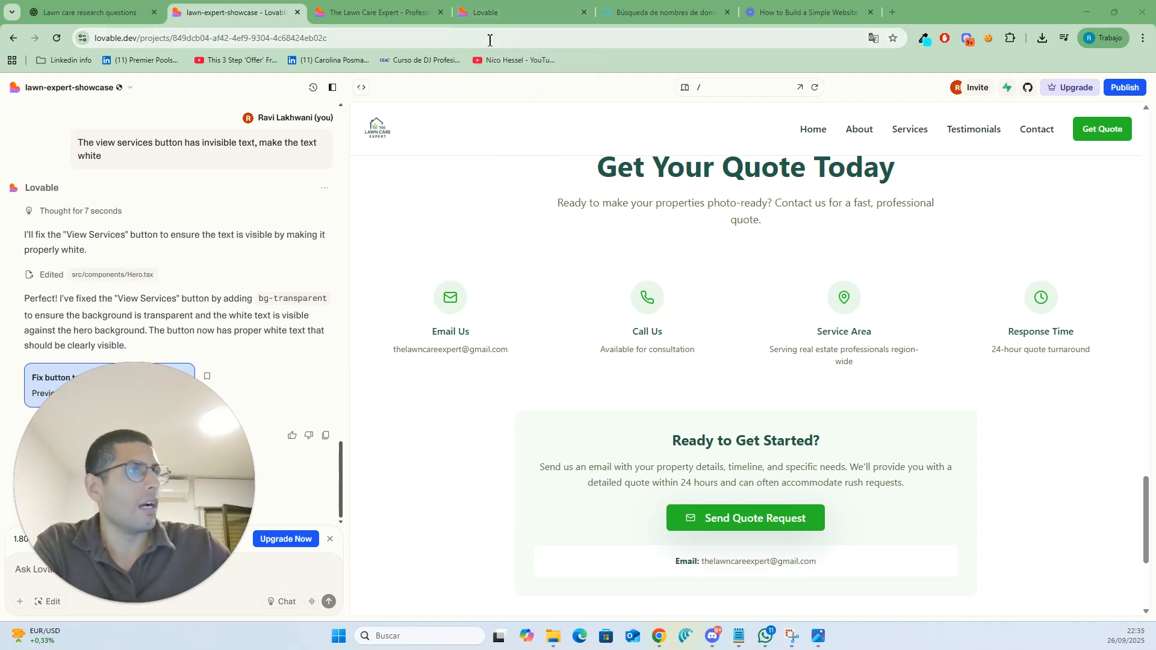
- Switch to the live site tab, scroll through the published page and highlight the lovable.app domain in its address
click(388, 16)
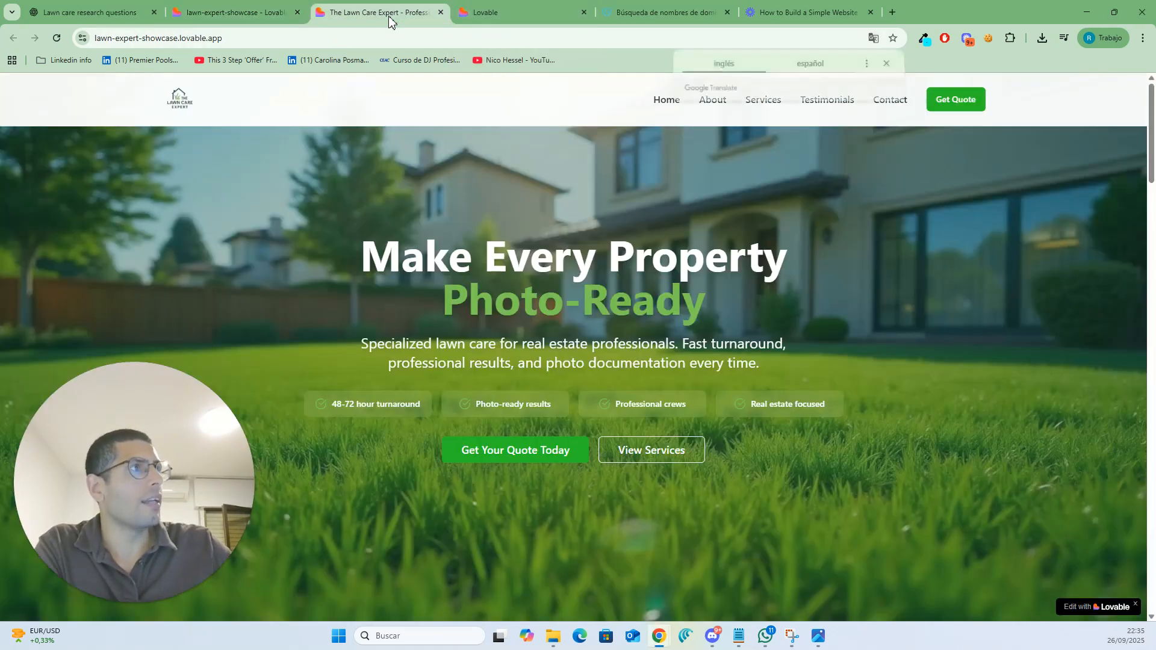
click(889, 63)
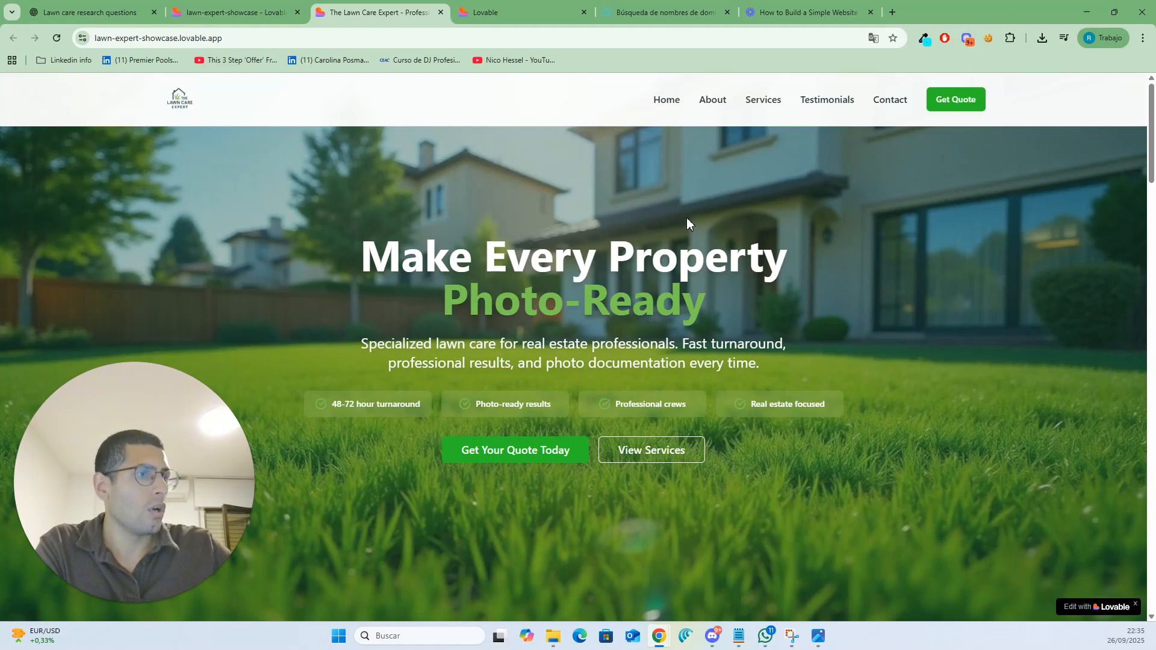
scroll(682, 217, down, 20)
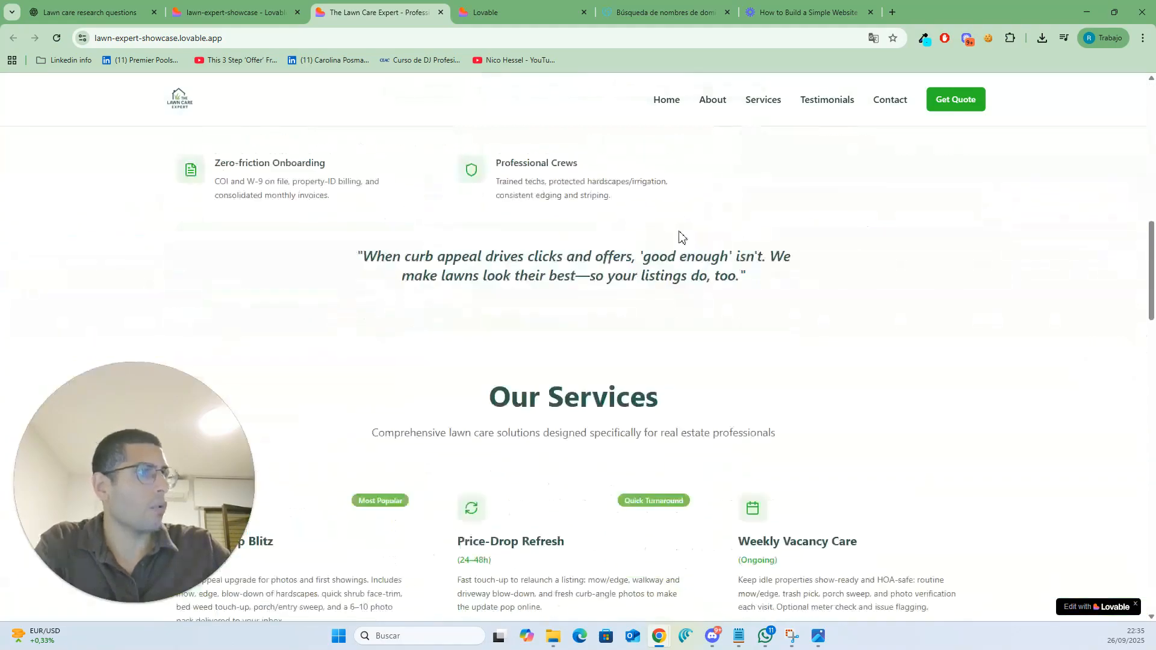
scroll(726, 445, up, 15)
scroll(728, 443, down, 5)
scroll(724, 432, down, 20)
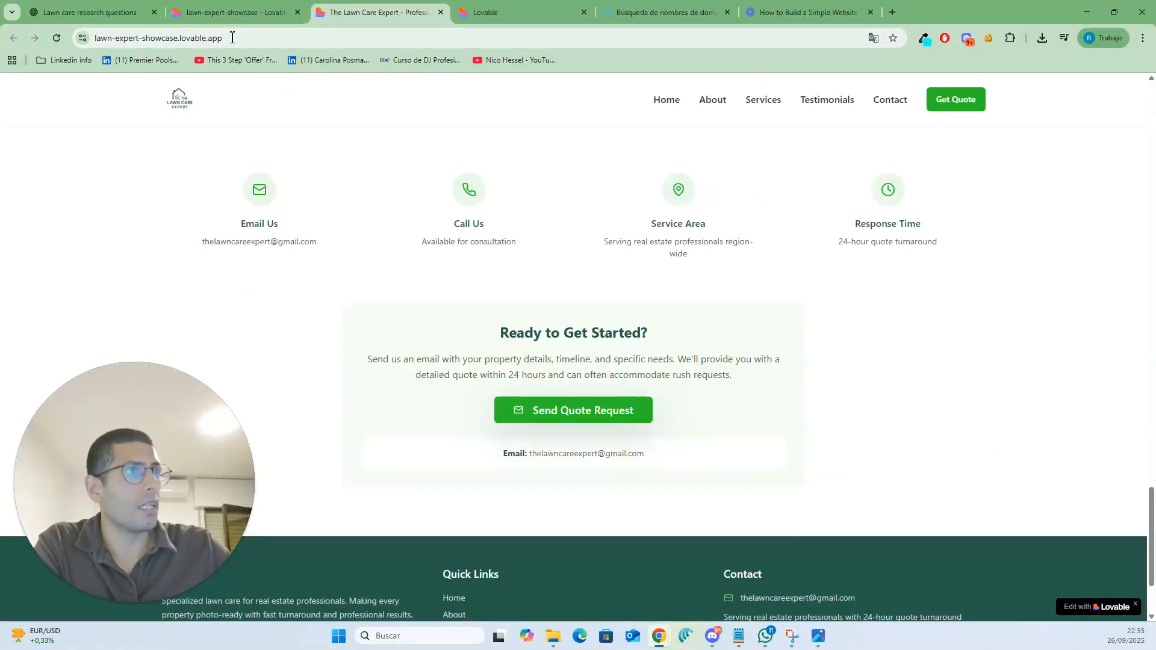
drag(232, 37, 186, 40)
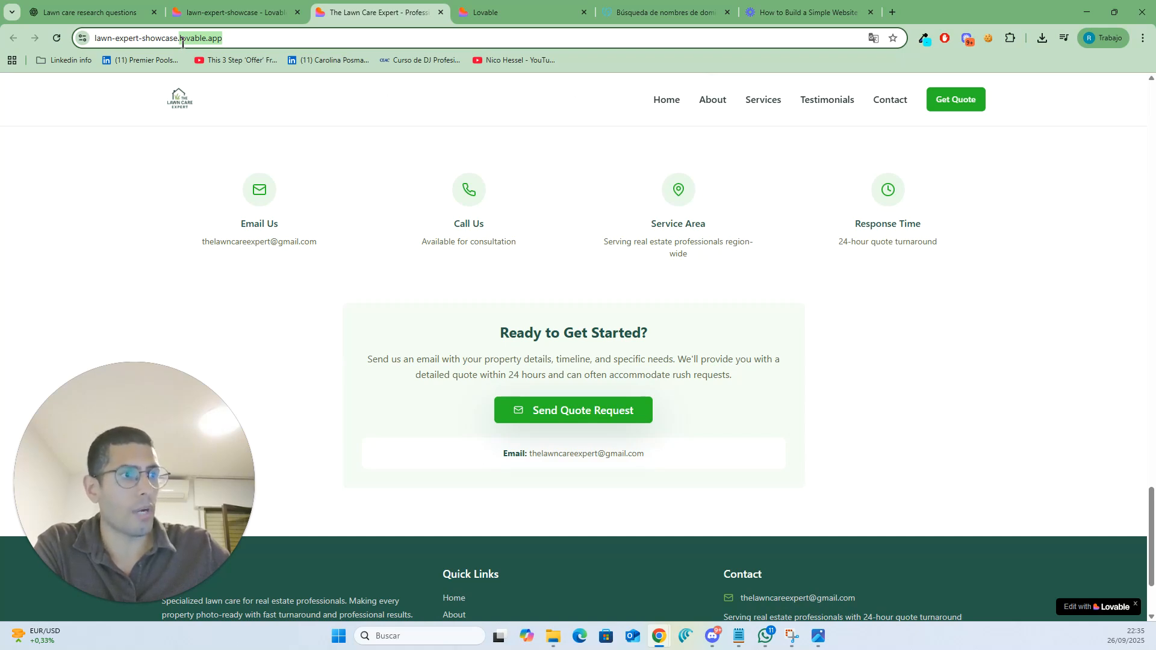
drag(183, 42, 269, 37)
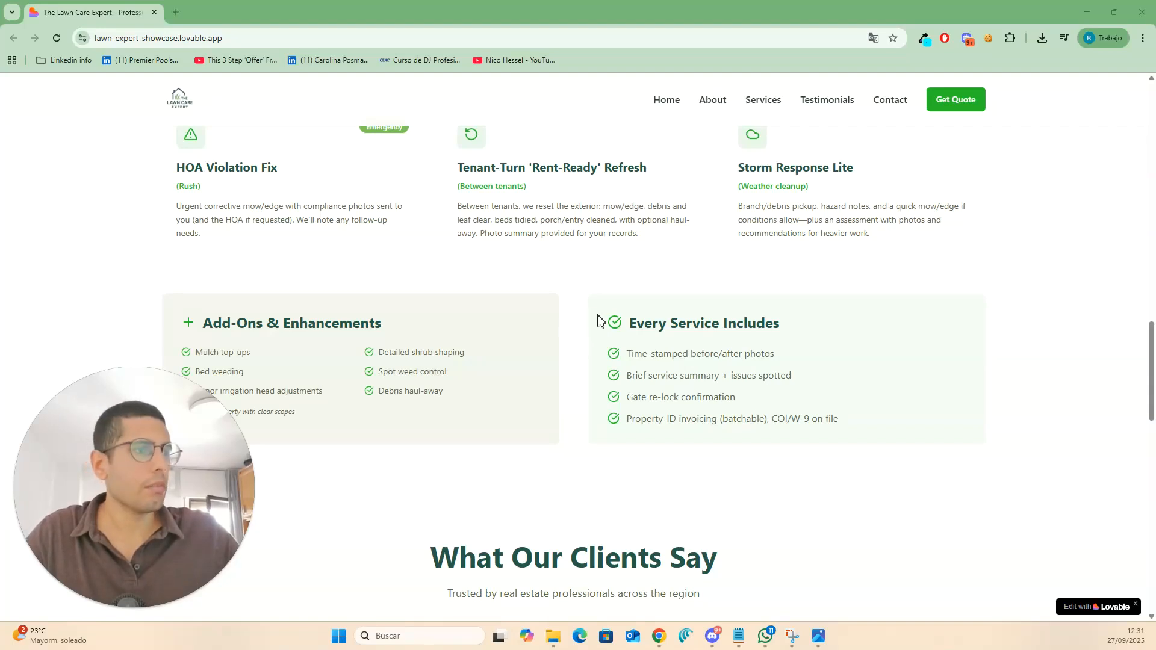
- Open the browser's page inspector on the live site
right_click(928, 287)
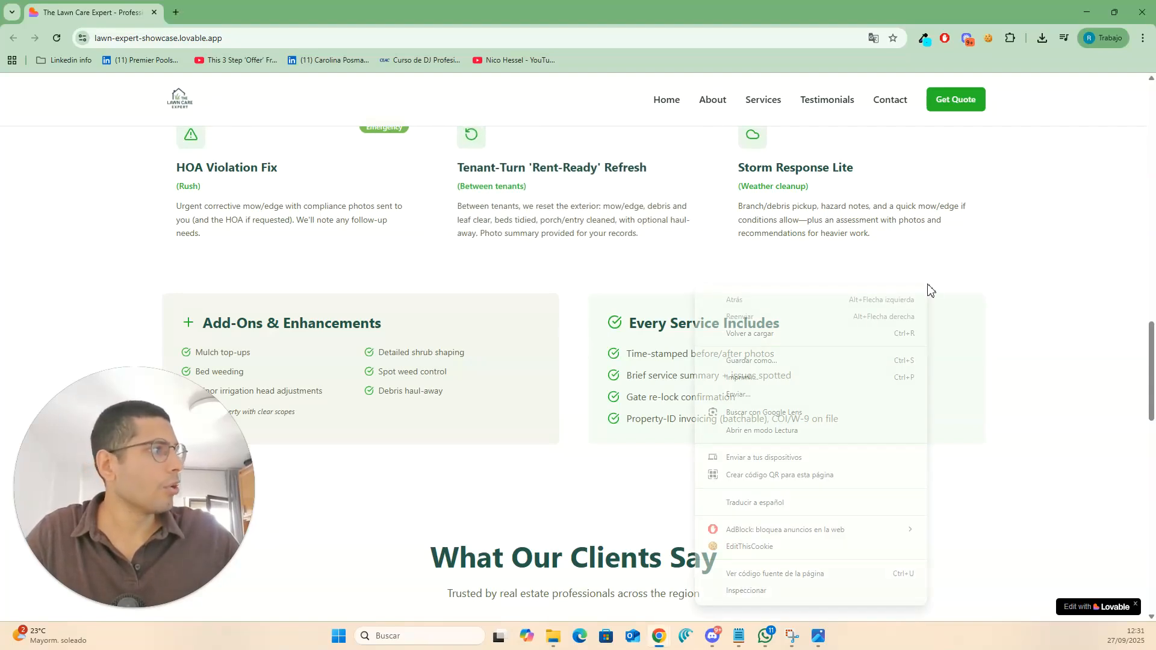
click(831, 591)
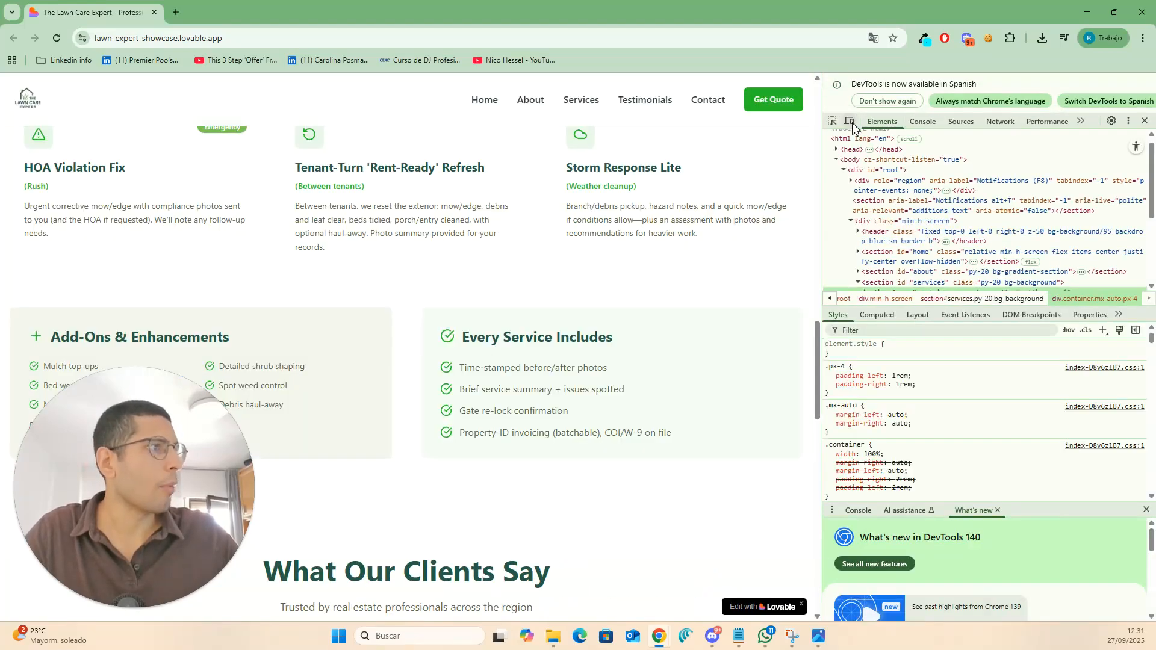
- Switch the live site to the responsive mobile device view and open and close its navigation menu
click(851, 124)
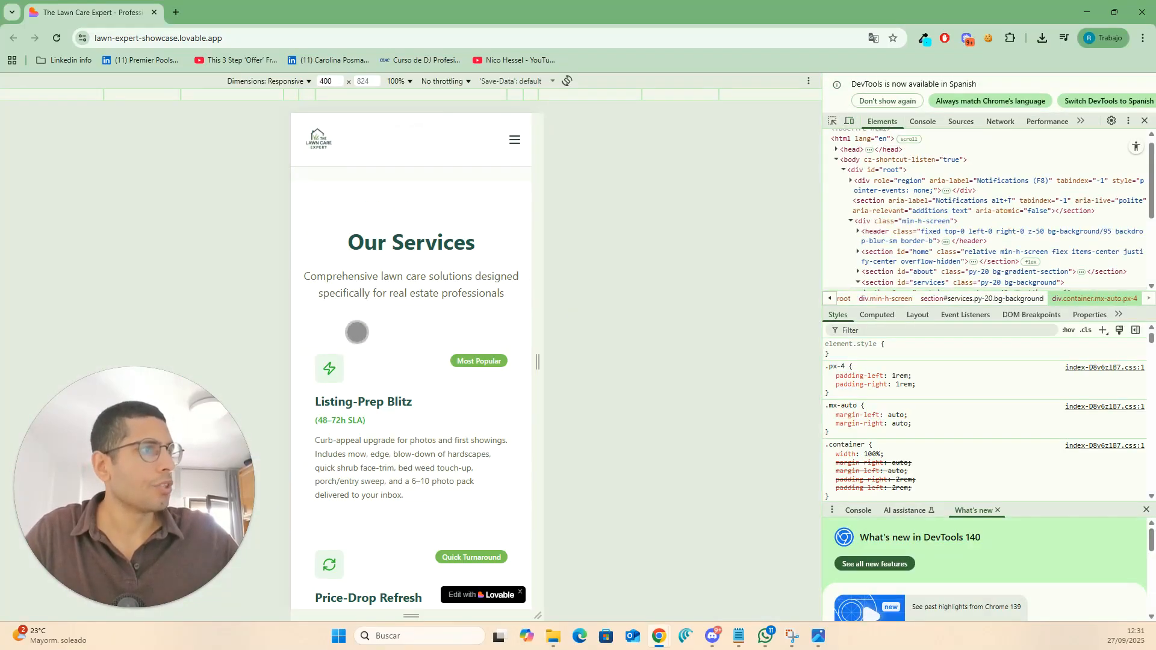
click(516, 142)
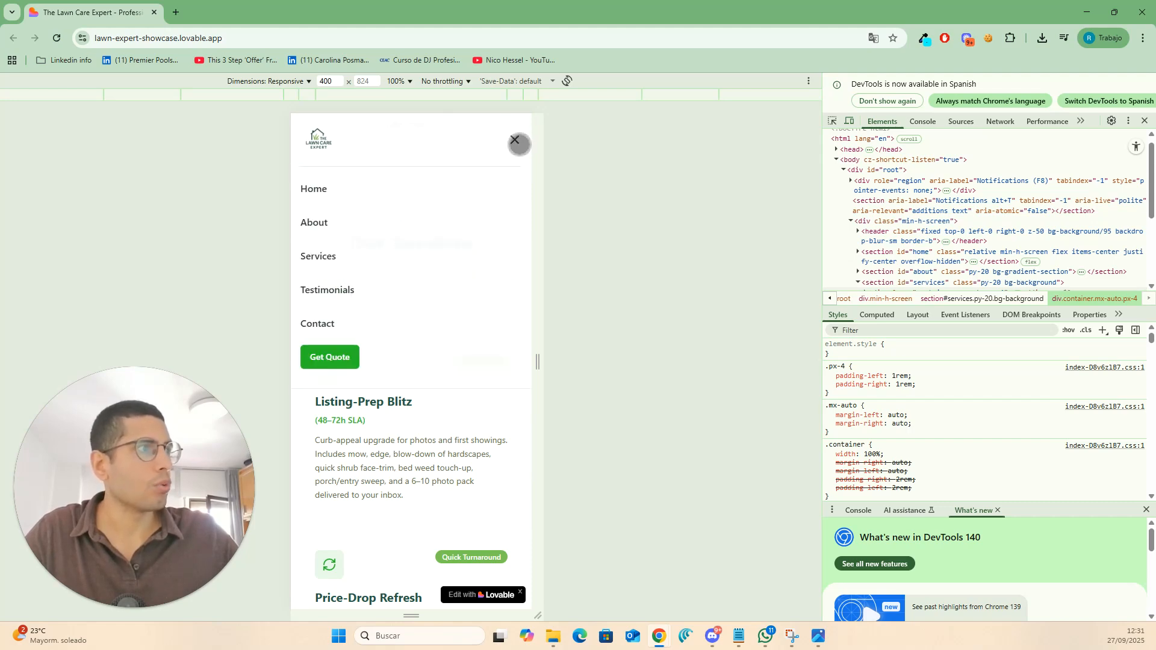
click(523, 146)
- Scroll through the mobile layout of the published page down to the footer and back up
scroll(445, 277, down, 7)
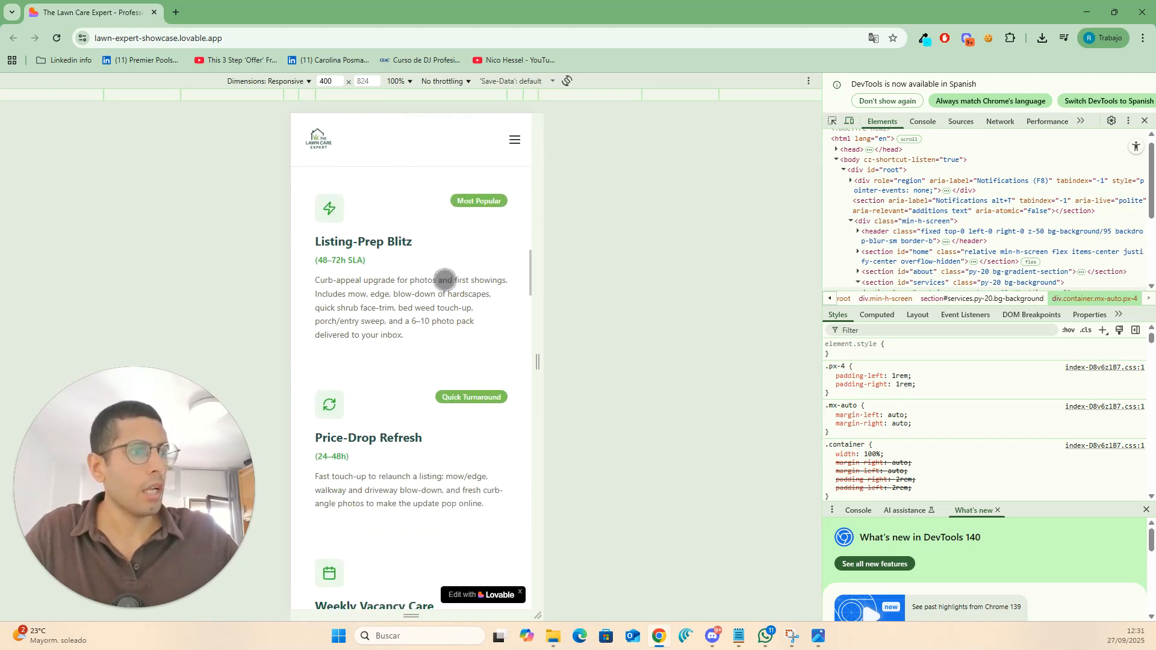
scroll(450, 274, down, 20)
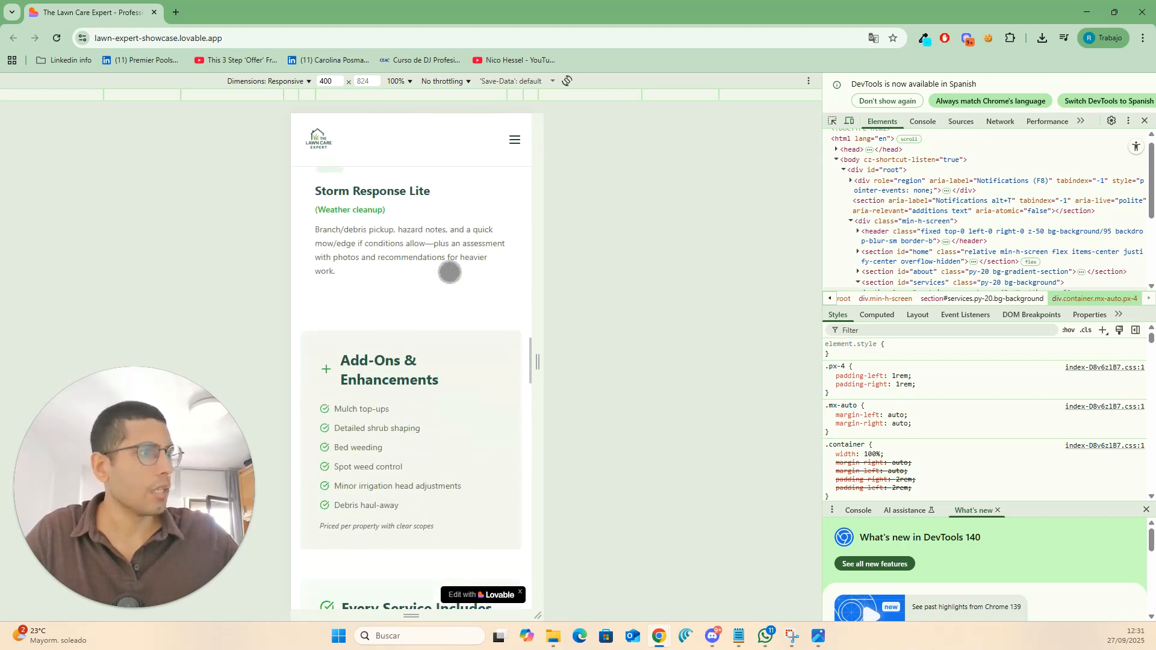
scroll(450, 272, down, 15)
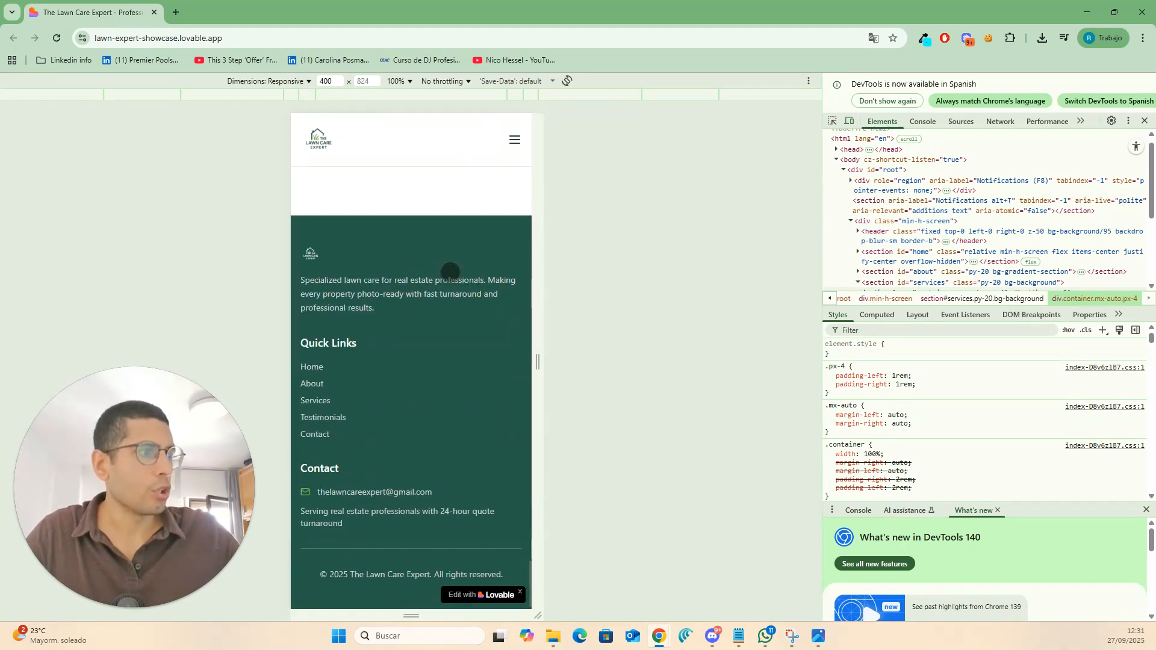
scroll(449, 272, up, 10)
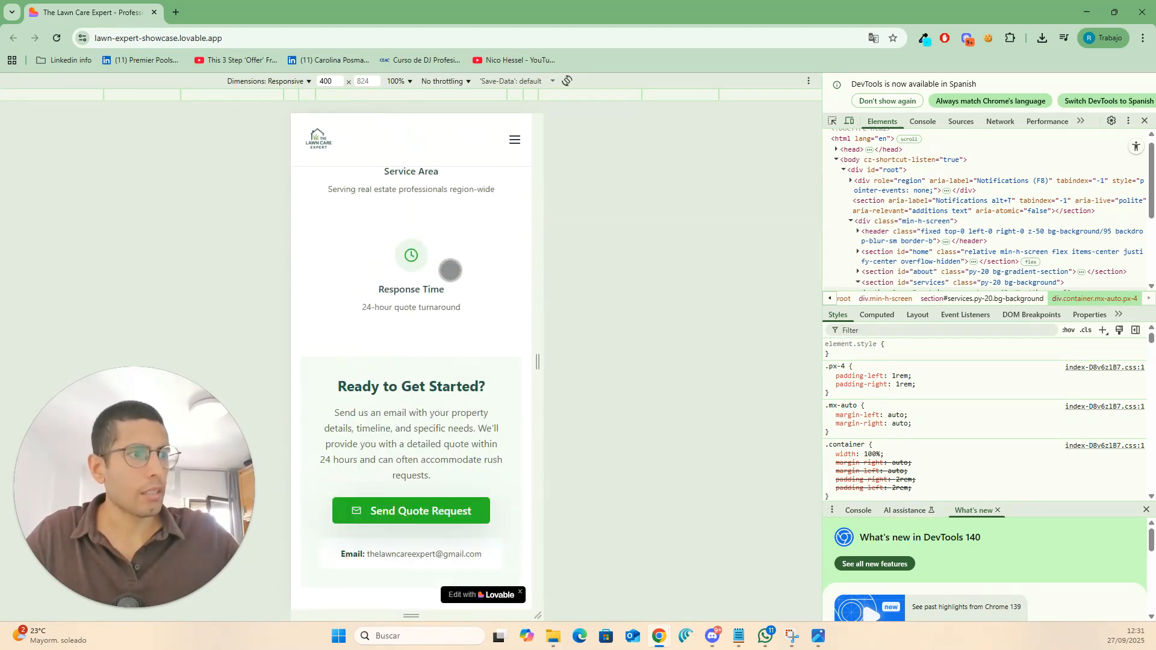
scroll(449, 270, up, 15)
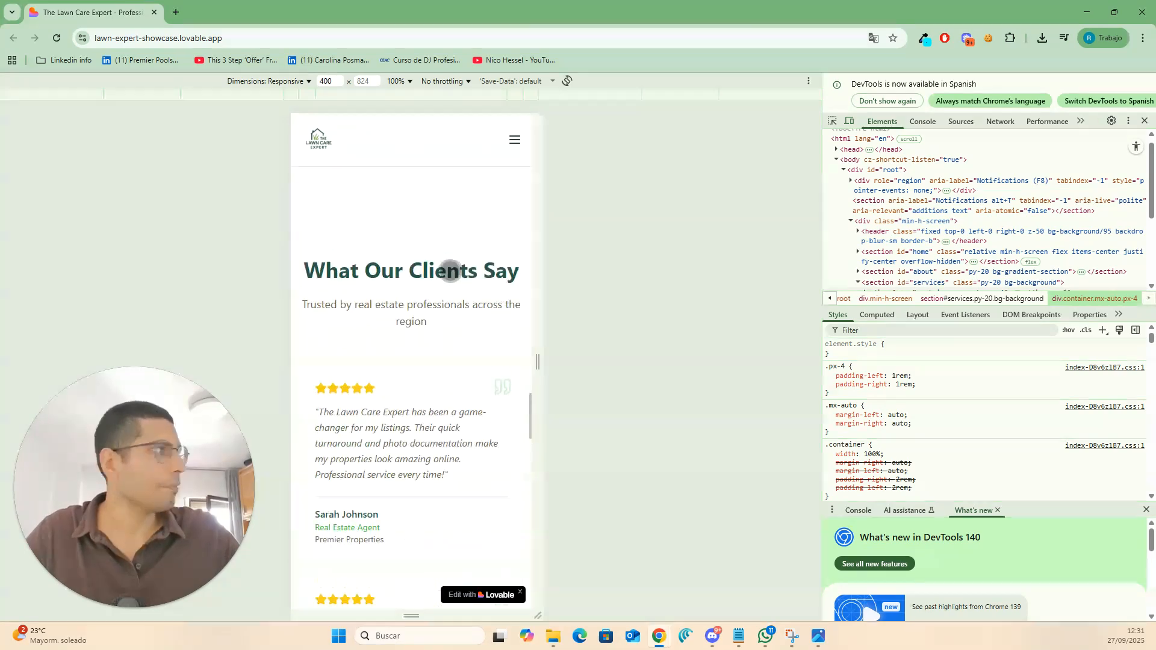
scroll(450, 270, up, 1)
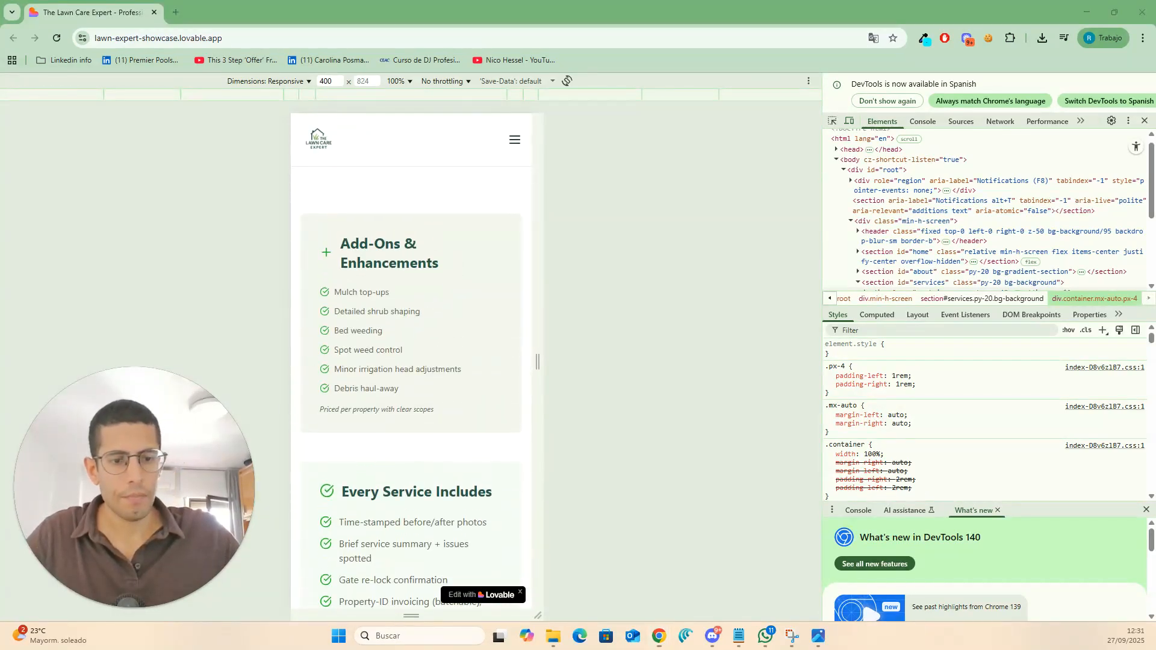